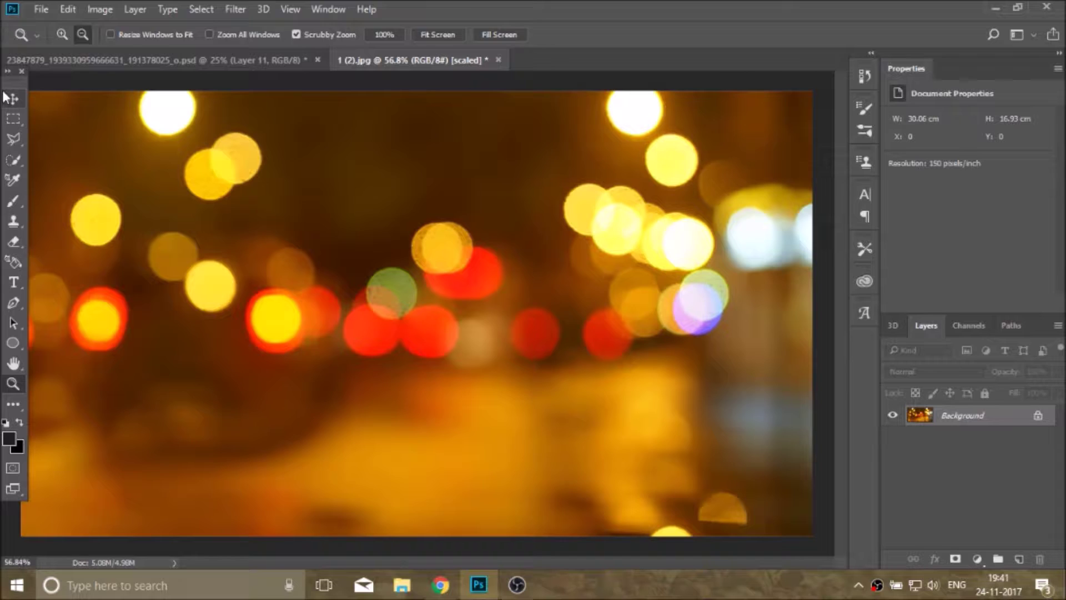
# Switch to the document tab that holds the cut-out man
pyautogui.click(225, 58)
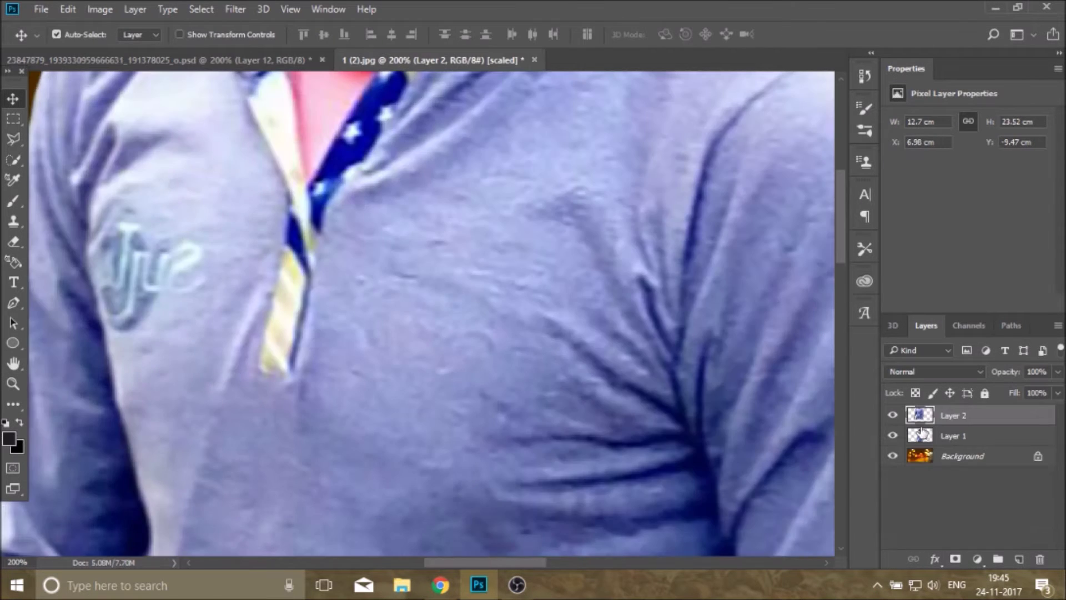
# Copy the man's layer into the bokeh photo, zoom out, and move him down so his face shows
pyautogui.moveTo(284, 261); pyautogui.dragTo(105, 86)
pyautogui.press('z')
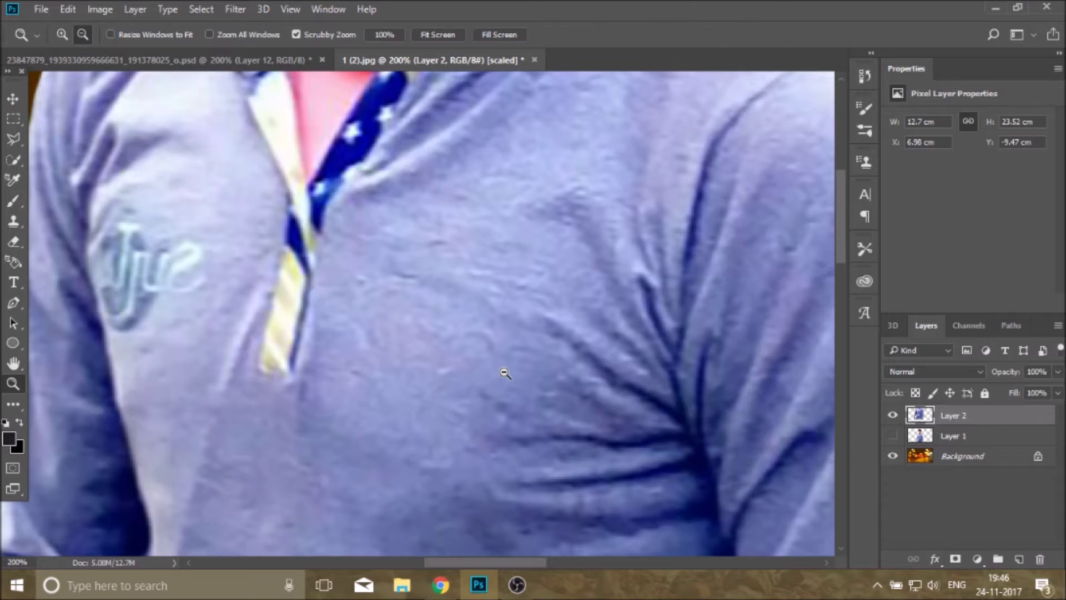
pyautogui.hotkey('ctrl', '-')
pyautogui.hotkey('ctrl', '-')
pyautogui.hotkey('ctrl', '-')
pyautogui.hotkey('ctrl', '-')
pyautogui.click(12, 98)
pyautogui.moveTo(399, 269); pyautogui.dragTo(410, 330)
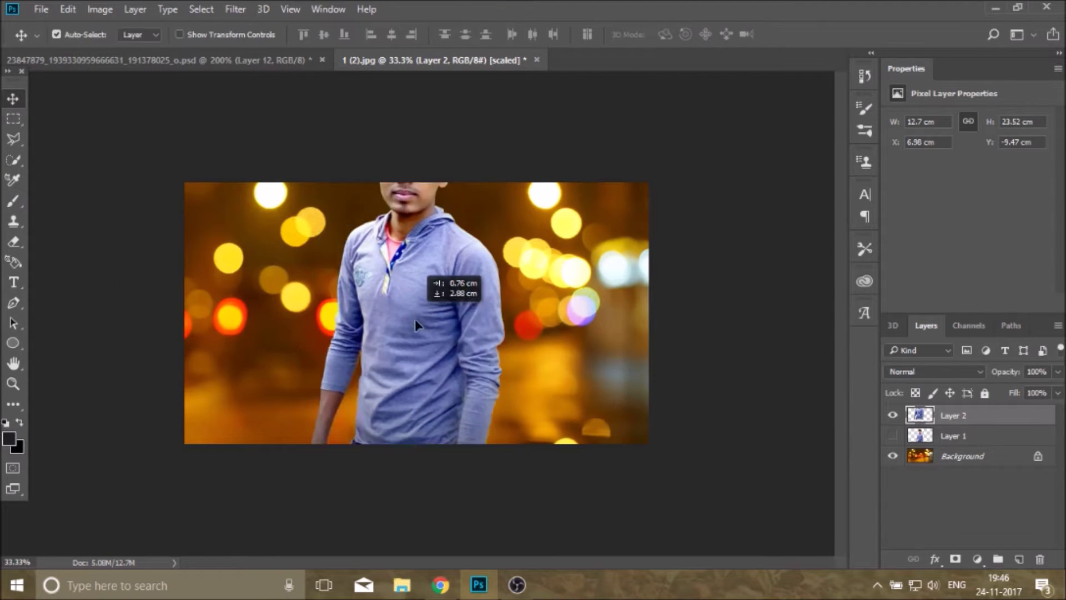
# Scale the man down and position him on the right side of the photo, committing the transform
pyautogui.hotkey('ctrl', 't')
pyautogui.moveTo(306, 108); pyautogui.dragTo(327, 148)
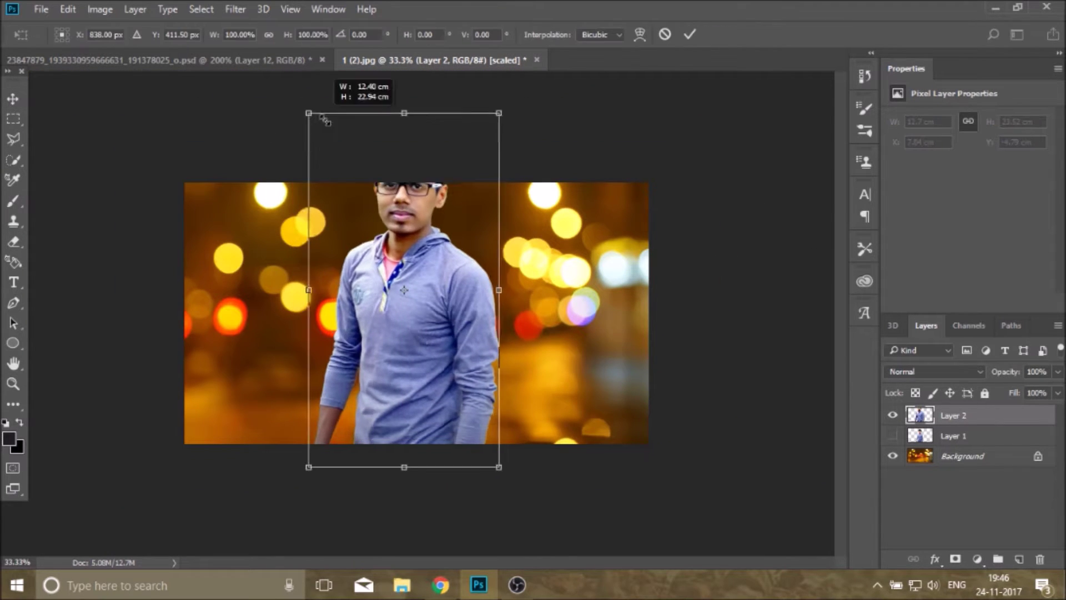
pyautogui.moveTo(411, 288); pyautogui.dragTo(416, 318)
pyautogui.moveTo(333, 178); pyautogui.dragTo(345, 186)
pyautogui.moveTo(455, 342)
pyautogui.mouseDown()
pyautogui.moveTo(325, 343)
pyautogui.moveTo(562, 345)
pyautogui.moveTo(576, 329)
pyautogui.mouseUp()
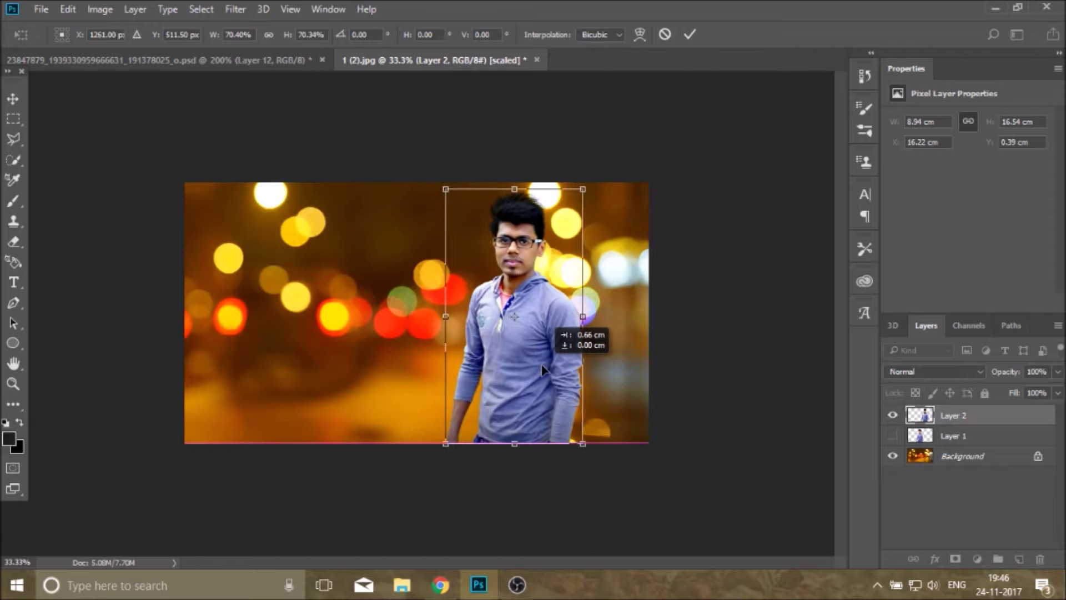
pyautogui.click(690, 33)
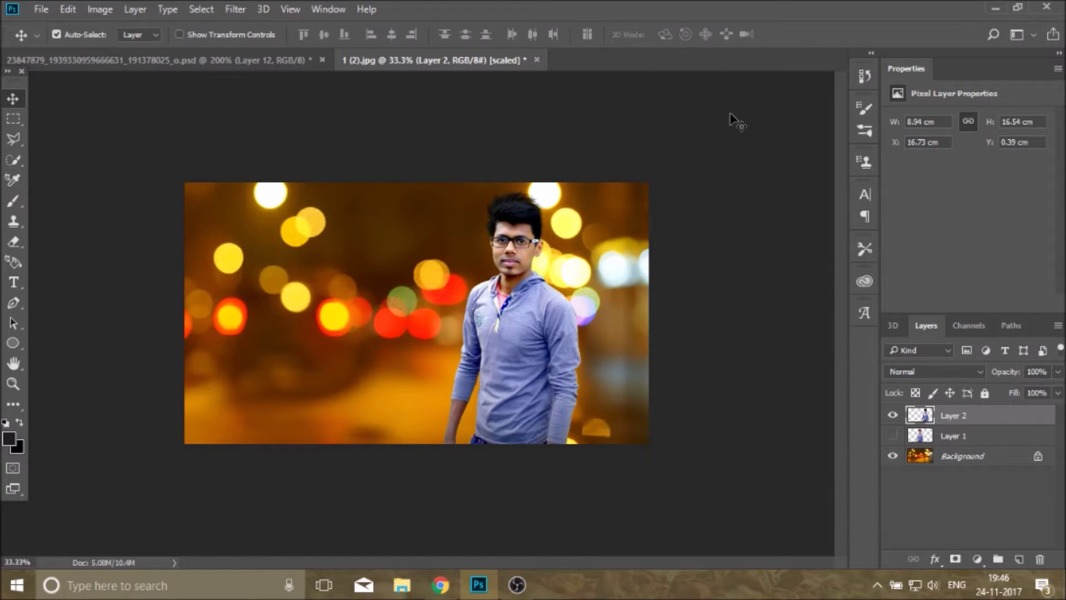
pyautogui.click(12, 383)
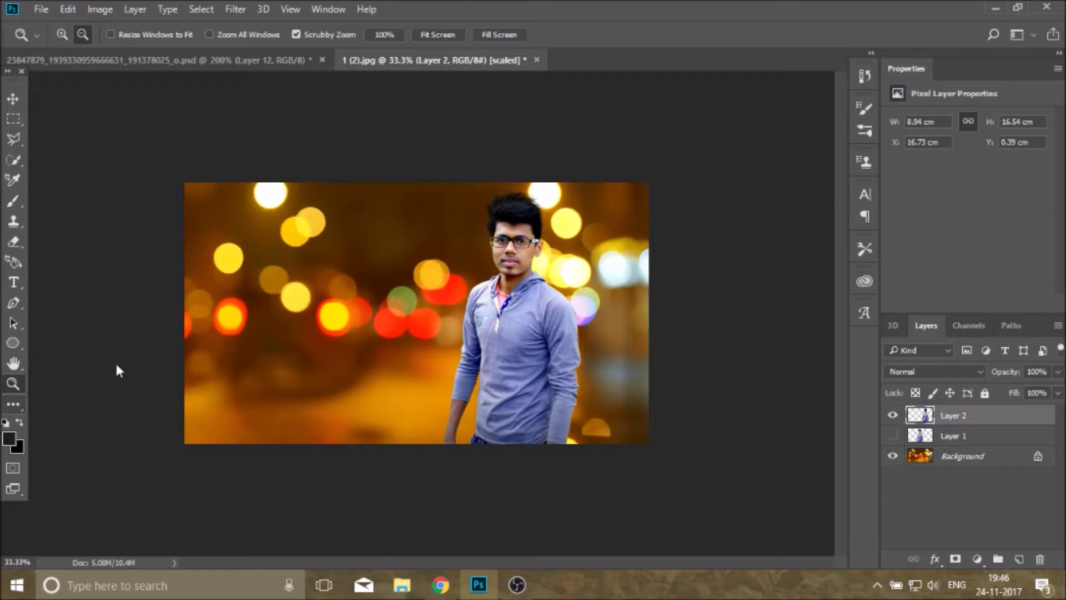
pyautogui.click(13, 403)
# Crop the left part off the image and zoom in on the man's face to check it
pyautogui.click(61, 175)
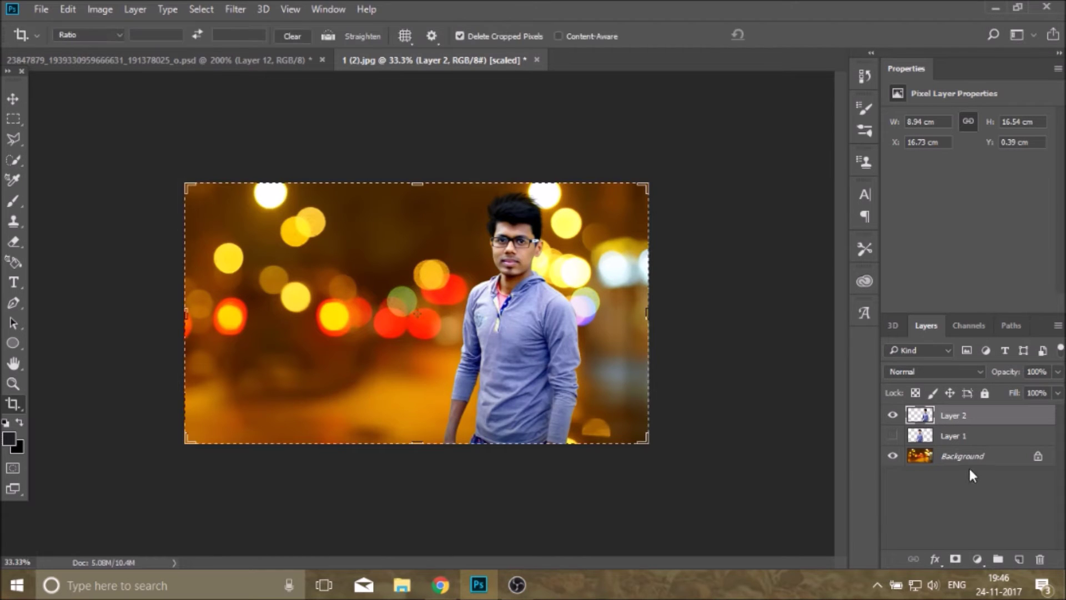
pyautogui.moveTo(185, 317); pyautogui.dragTo(285, 313)
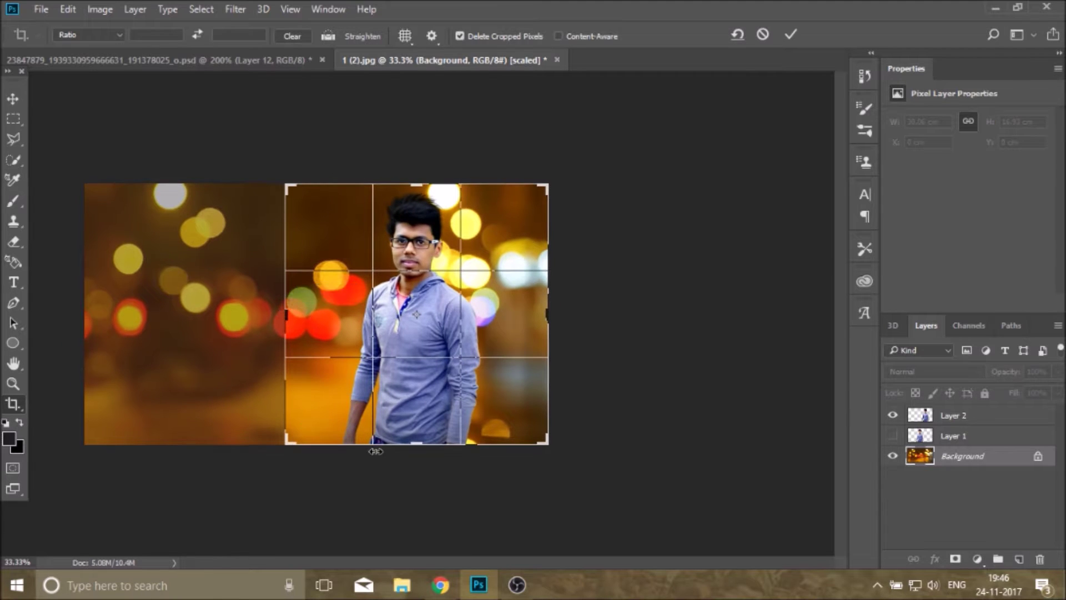
pyautogui.click(793, 31)
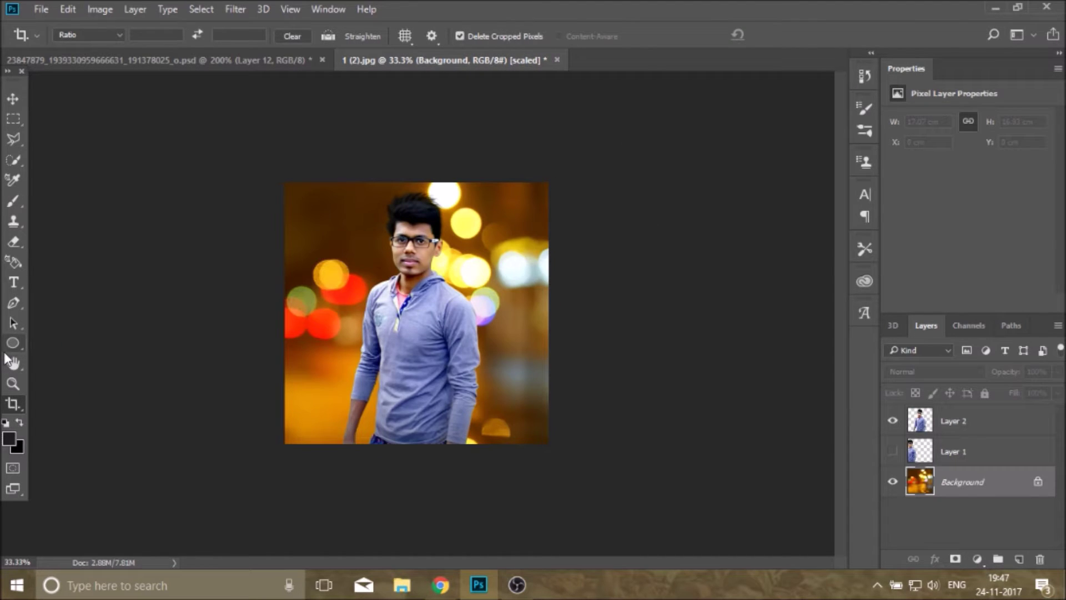
pyautogui.click(13, 383)
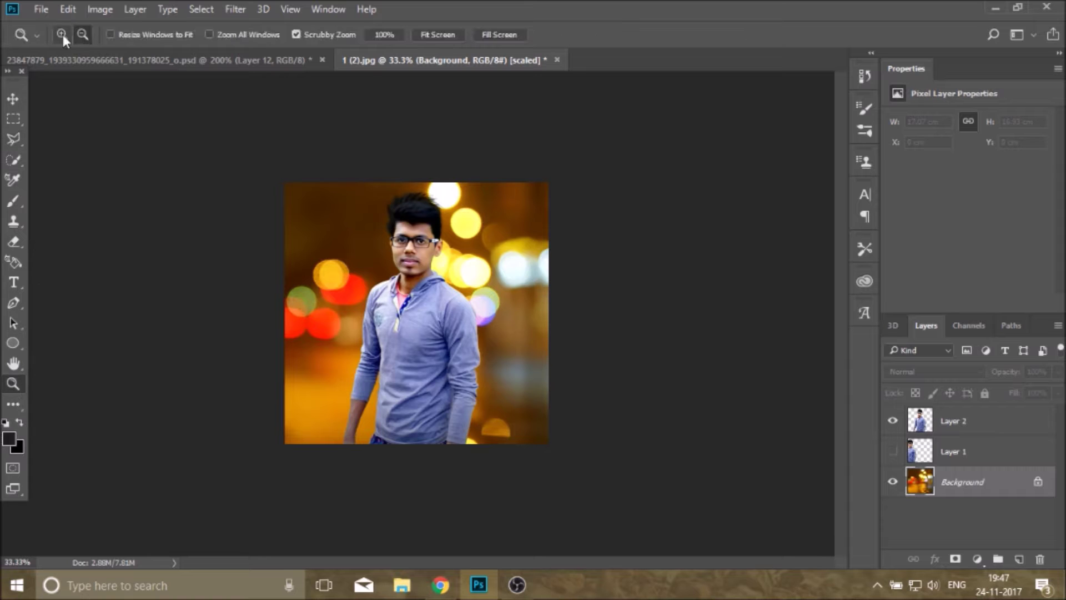
pyautogui.click(385, 368)
pyautogui.click(414, 189)
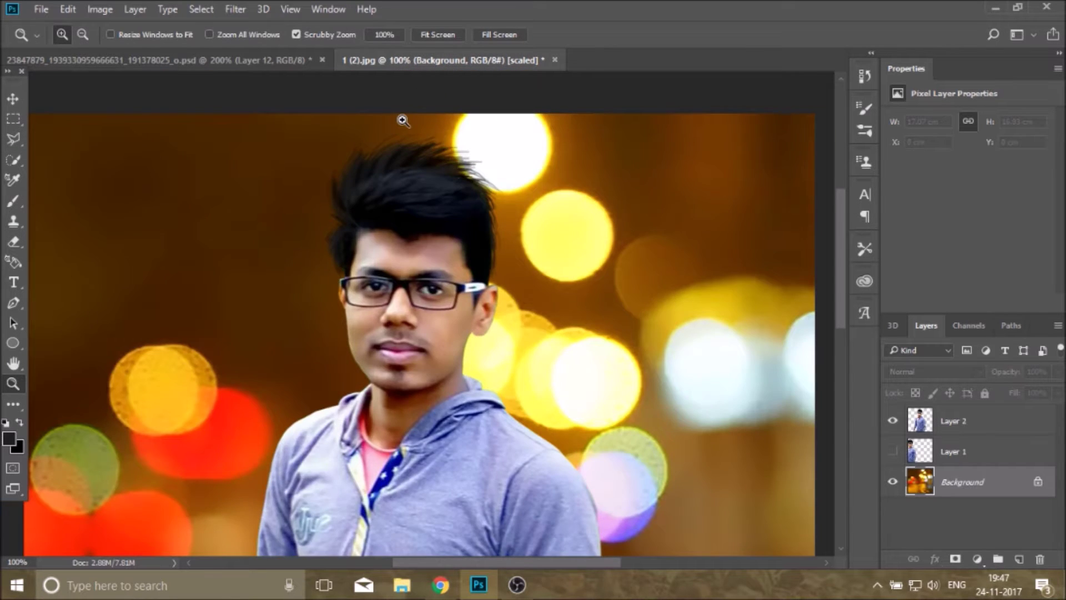
pyautogui.click(404, 121)
pyautogui.scroll(-1, 535, 236)
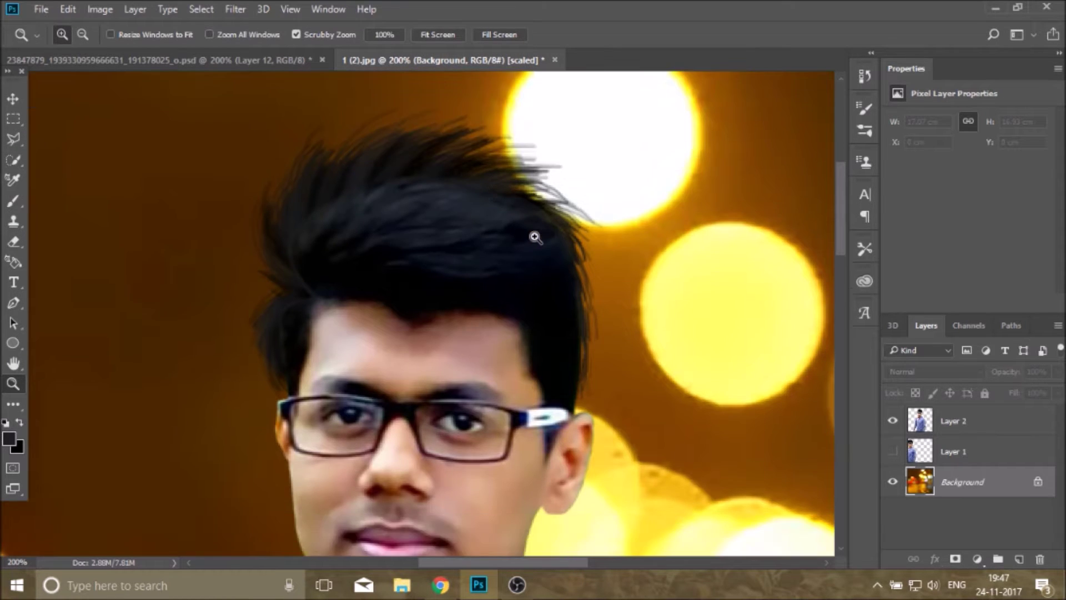
pyautogui.click(433, 36)
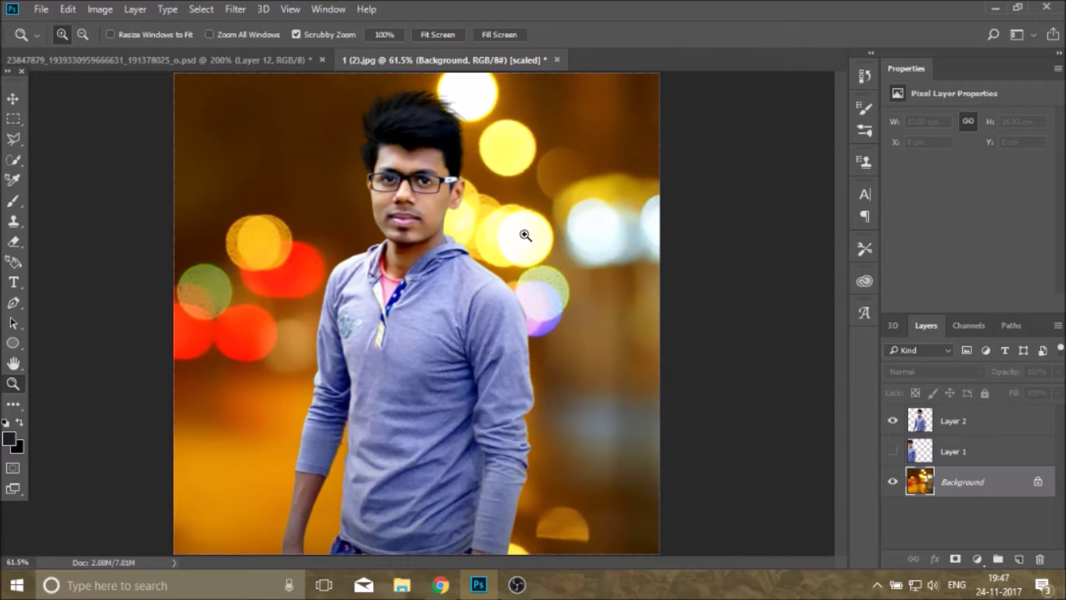
# Zoom in on the man's lower arm and delete the unused Layer 1
pyautogui.moveTo(385, 464); pyautogui.dragTo(200, 477)
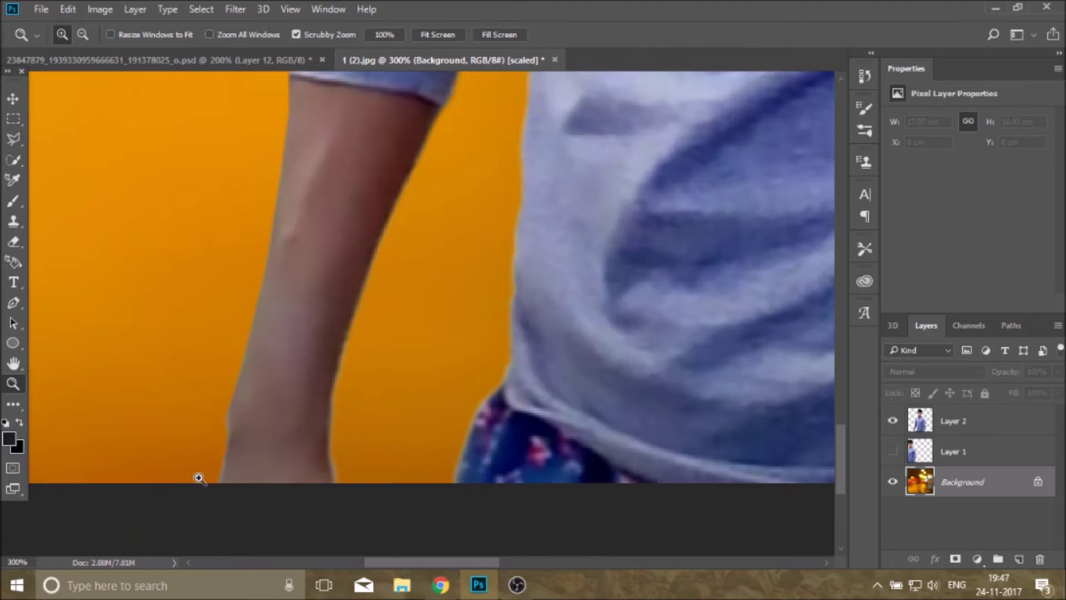
pyautogui.hotkey('alt', ']')
pyautogui.click(977, 451)
pyautogui.press('Delete')
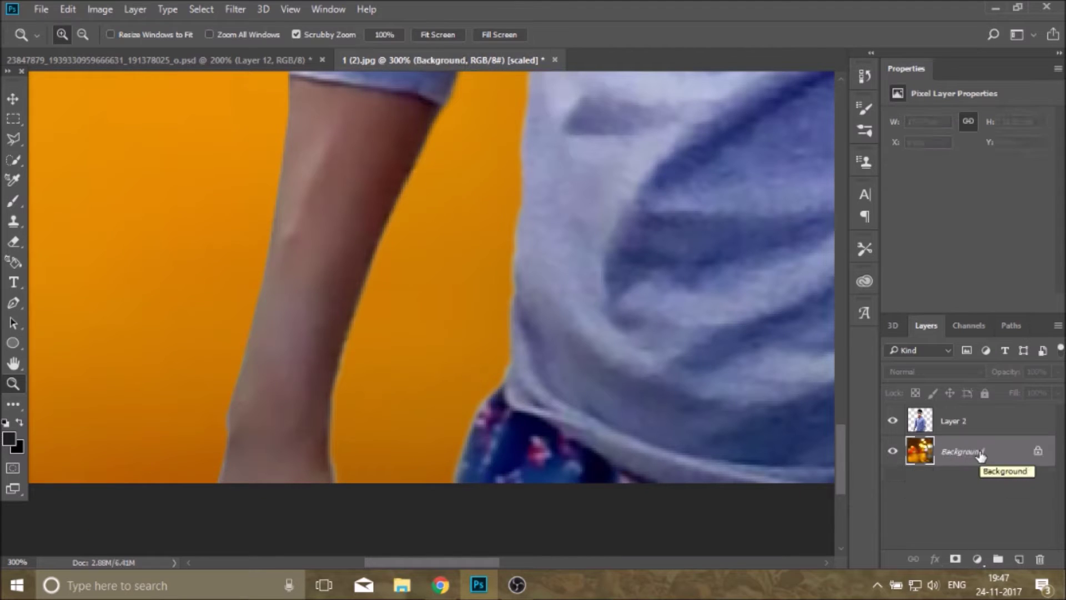
pyautogui.press('l')
pyautogui.click(217, 488)
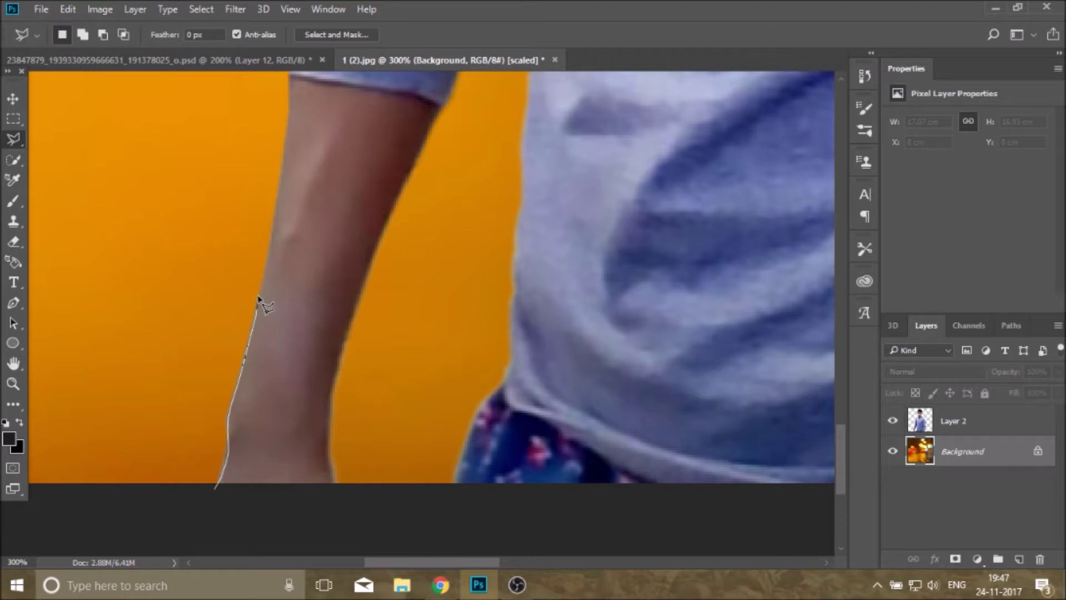
pyautogui.click(217, 490)
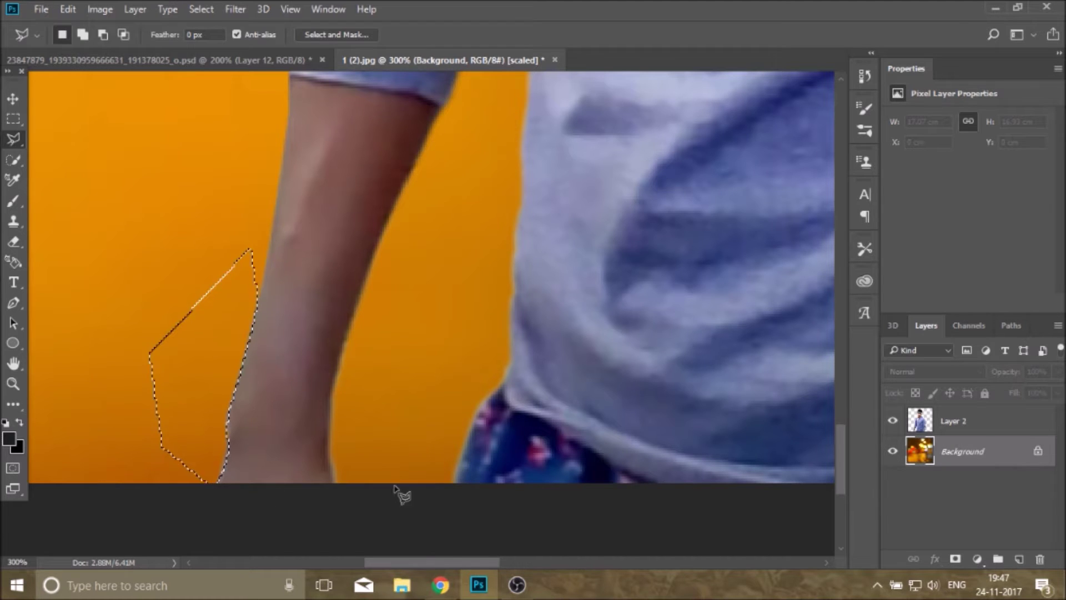
pyautogui.click(980, 434)
pyautogui.rightClick(453, 131)
pyautogui.click(483, 141)
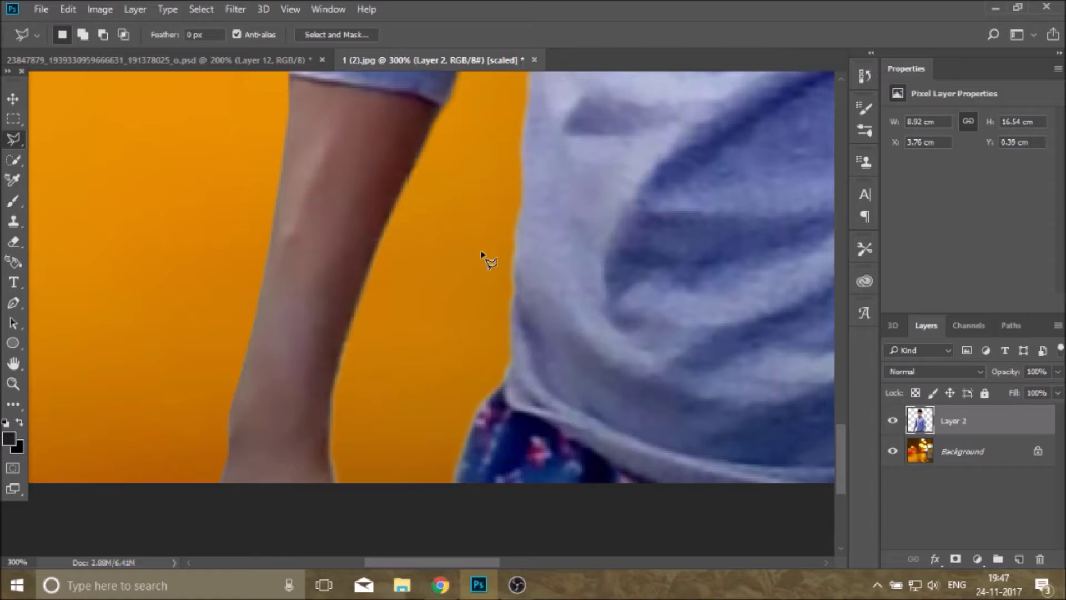
pyautogui.scroll(3, 453, 263)
pyautogui.click(376, 326)
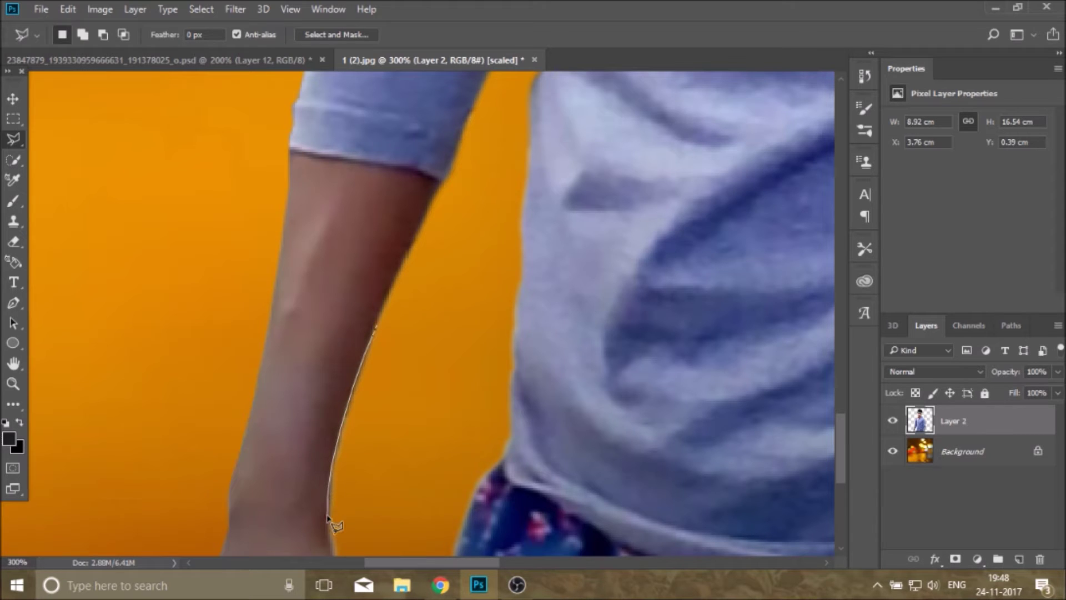
pyautogui.scroll(-2, 327, 519)
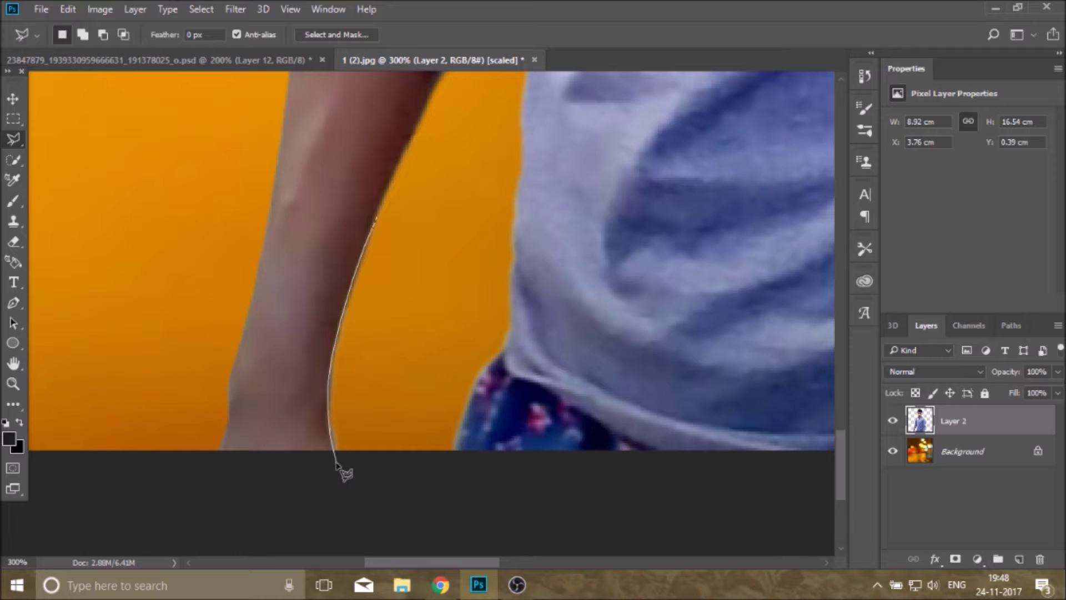
pyautogui.click(379, 221)
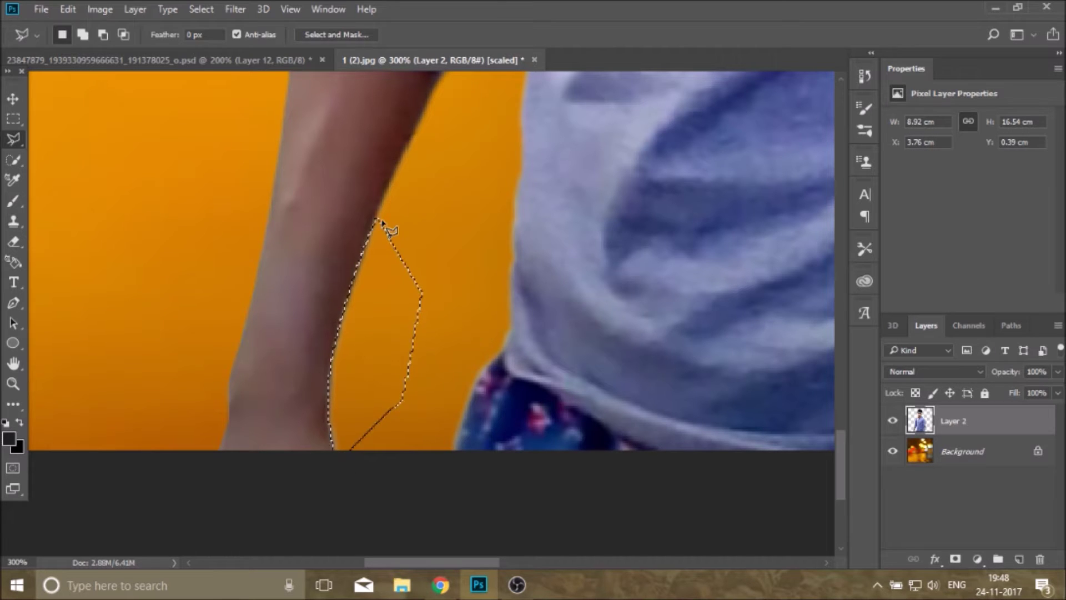
pyautogui.rightClick(386, 212)
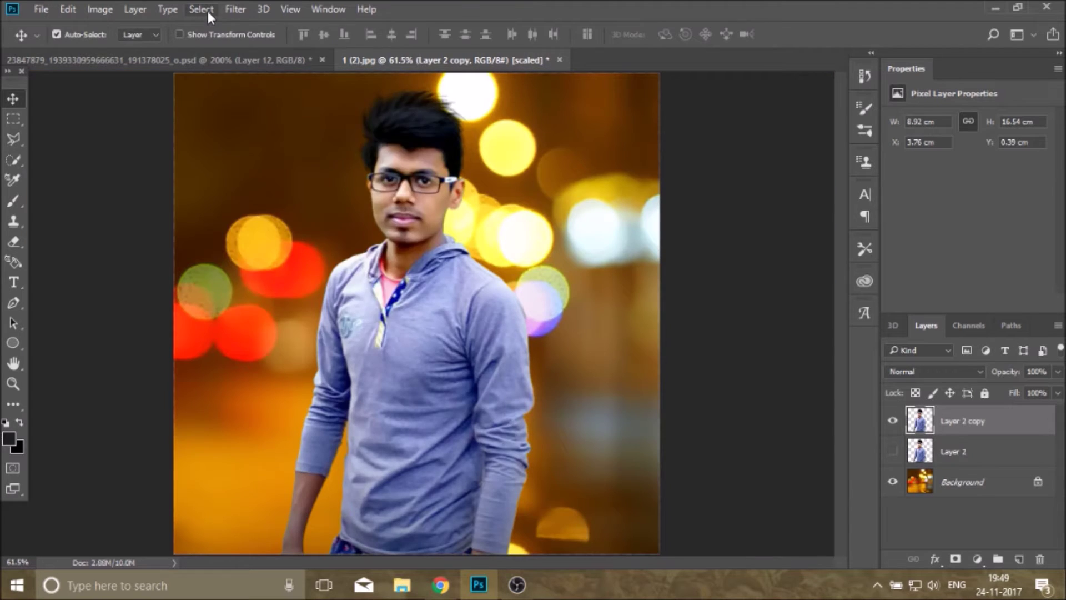
pyautogui.click(235, 9)
pyautogui.moveTo(248, 315)
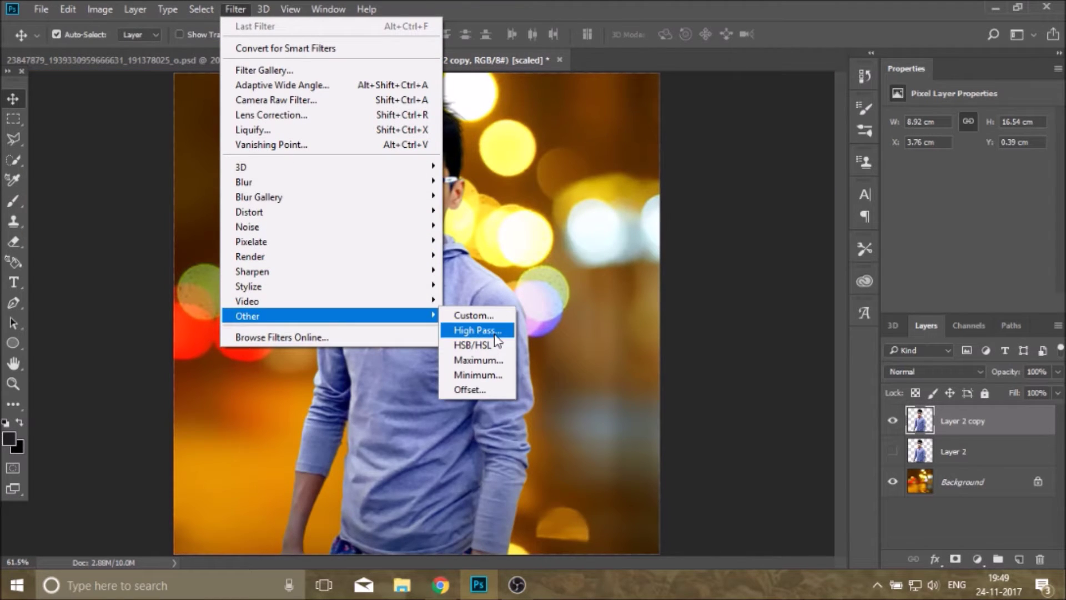
# Apply a High Pass filter with a radius of about 4.8 px to the man's layer copy
pyautogui.click(495, 332)
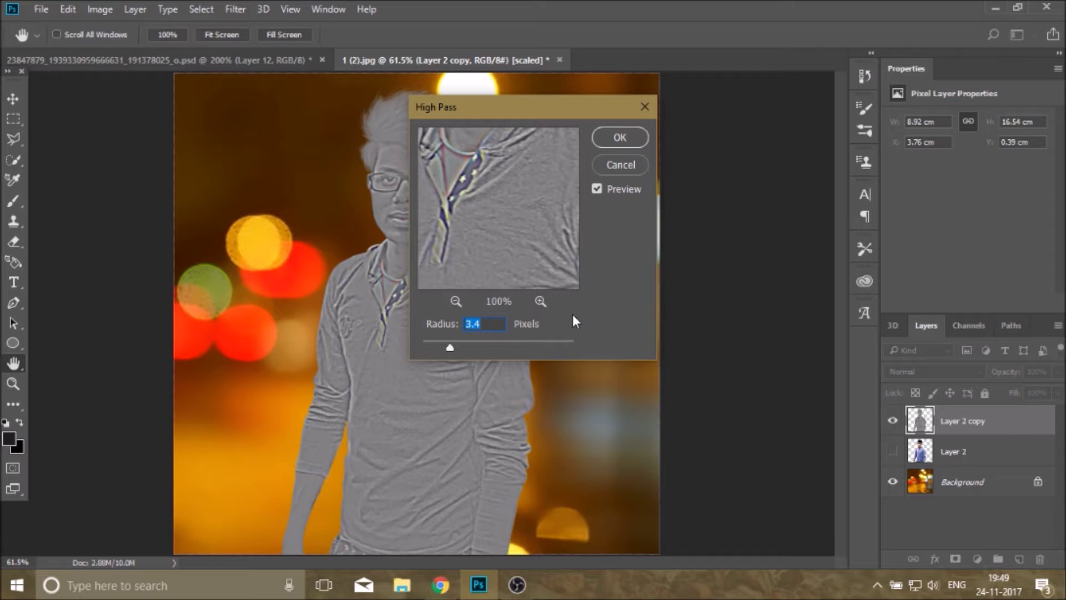
pyautogui.moveTo(449, 349); pyautogui.dragTo(481, 348)
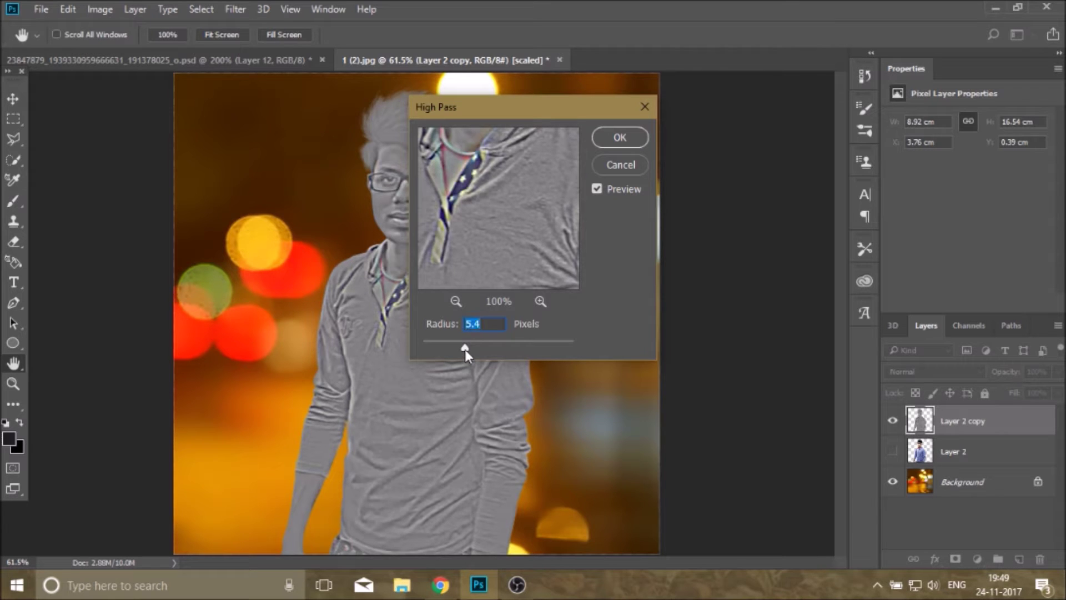
pyautogui.moveTo(481, 349)
pyautogui.mouseDown()
pyautogui.moveTo(562, 350)
pyautogui.moveTo(458, 344)
pyautogui.moveTo(475, 344)
pyautogui.mouseUp()
pyautogui.click(620, 137)
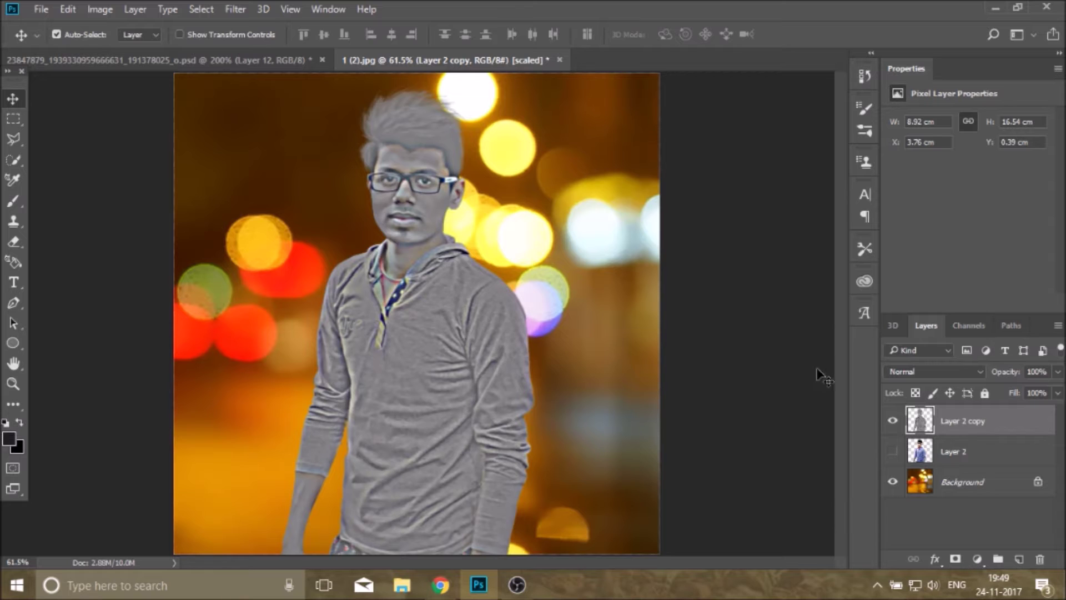
# Show Layer 2 and set the copy's blend mode to Overlay, after trying Soft Light and Hard Light
pyautogui.click(972, 376)
pyautogui.click(892, 451)
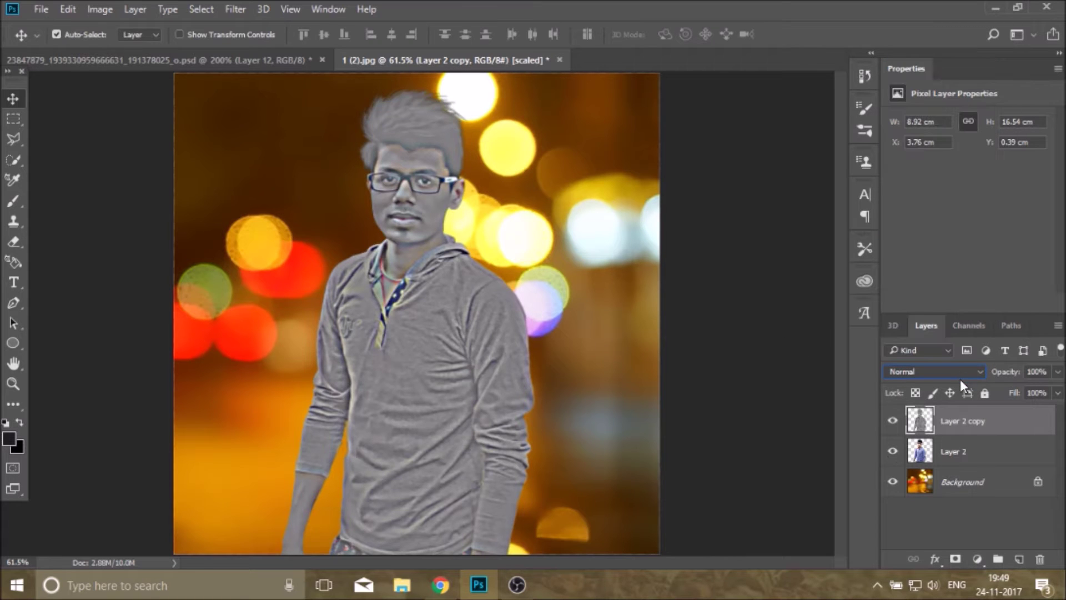
pyautogui.click(961, 379)
pyautogui.click(905, 219)
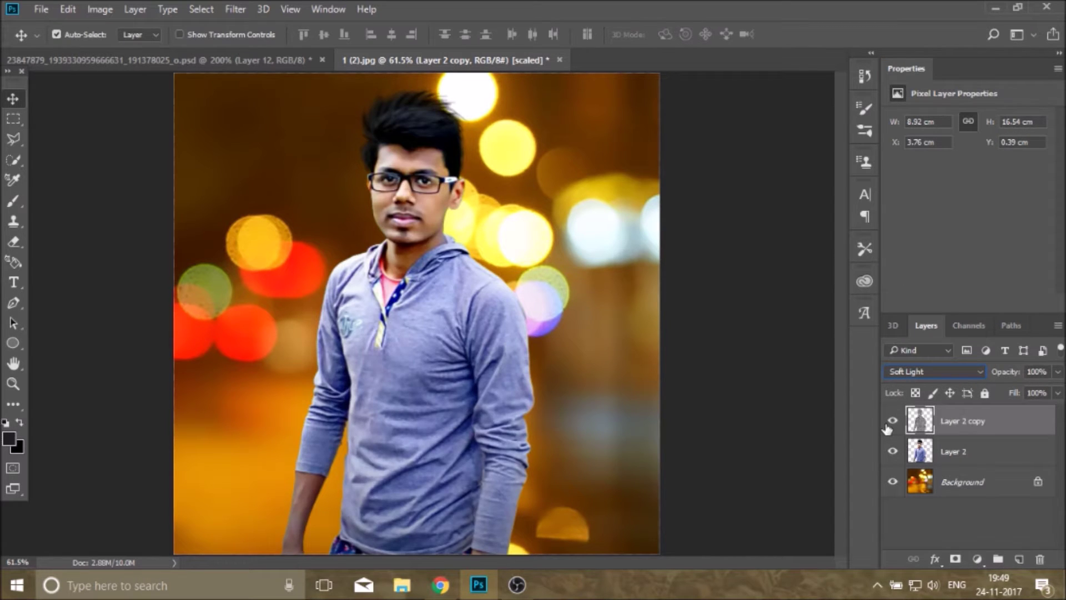
pyautogui.click(933, 371)
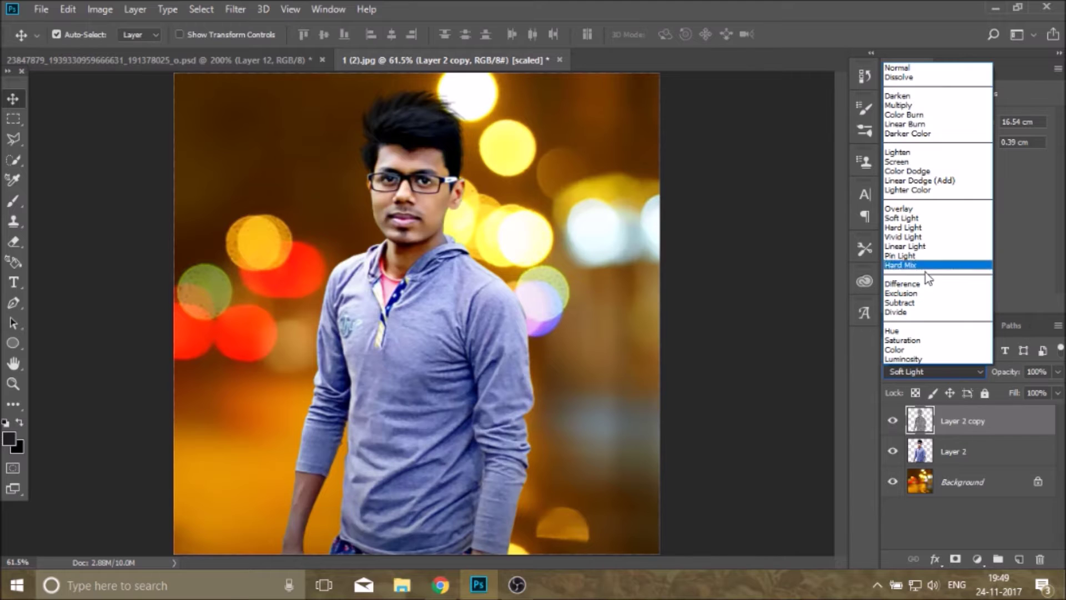
pyautogui.click(910, 227)
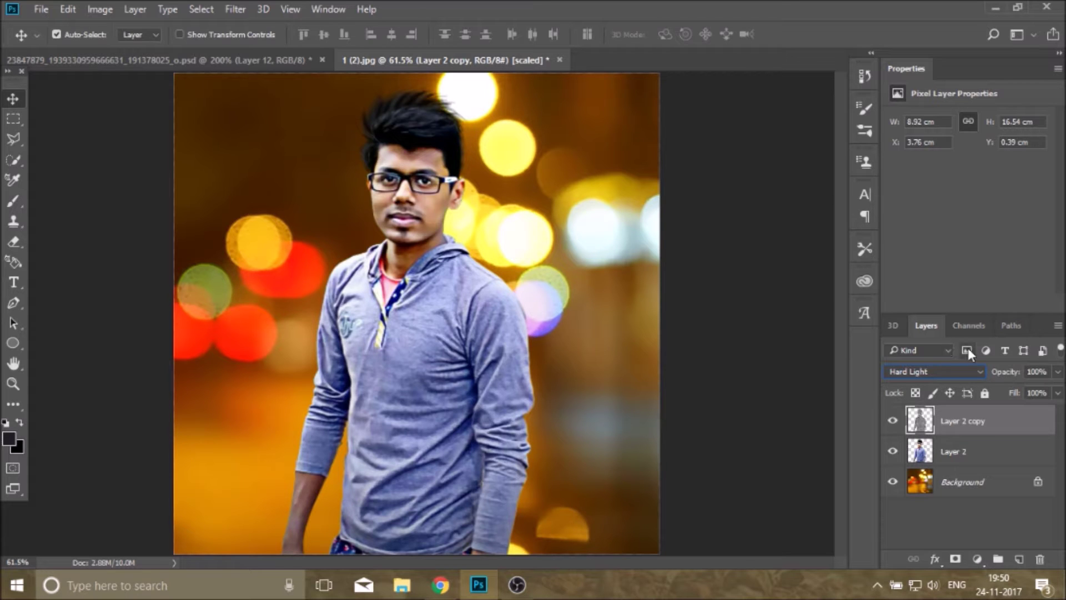
pyautogui.click(944, 371)
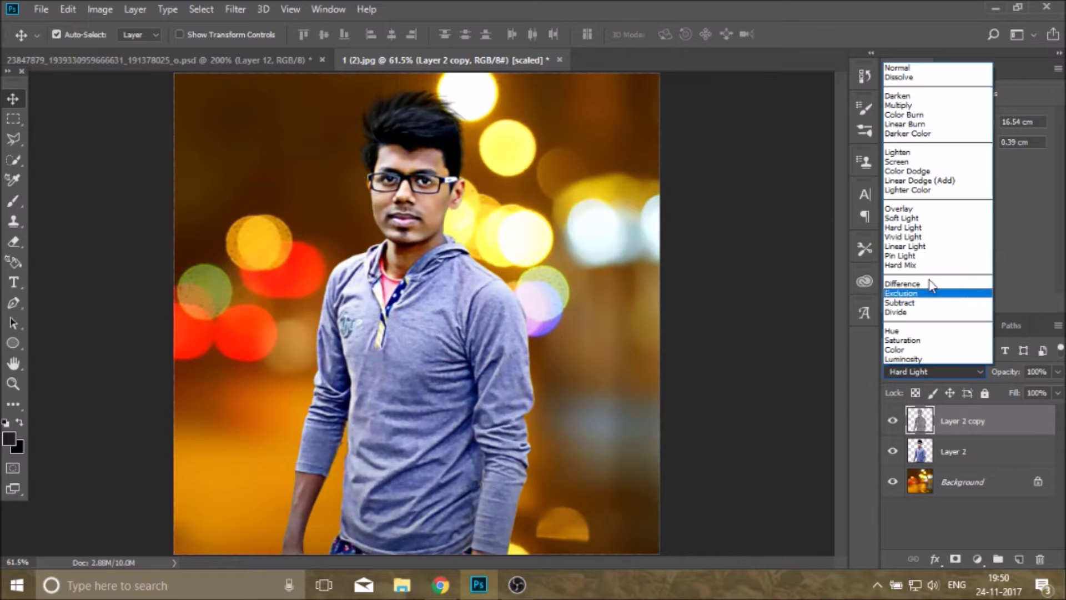
pyautogui.click(907, 208)
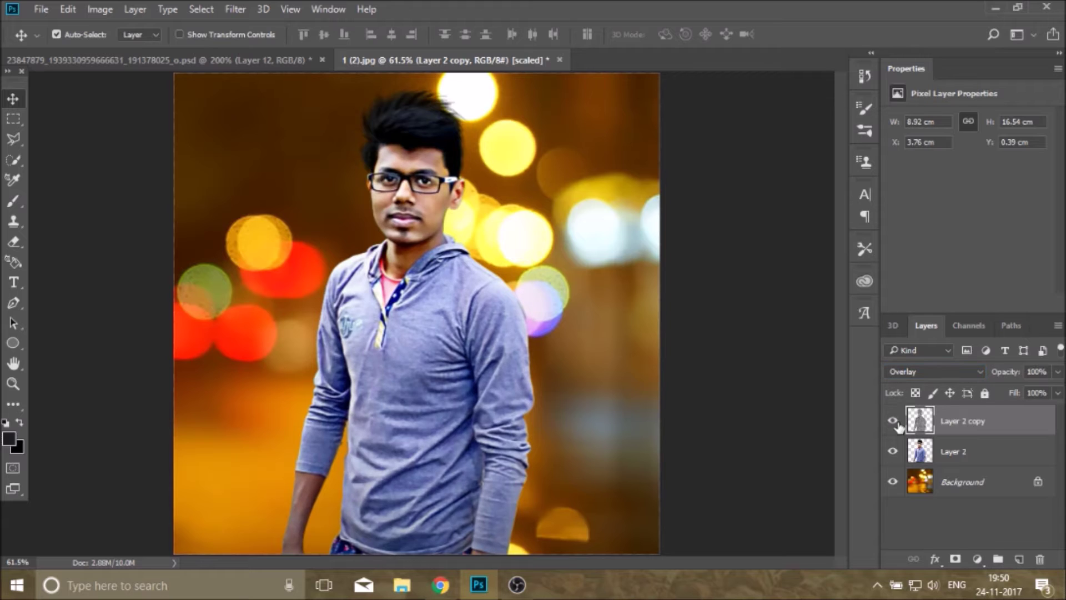
# Add a layer mask to Layer 2 copy and paint black with a 94 px brush over head and neck
pyautogui.click(956, 559)
pyautogui.press('d')
pyautogui.press('b')
pyautogui.rightClick(117, 122)
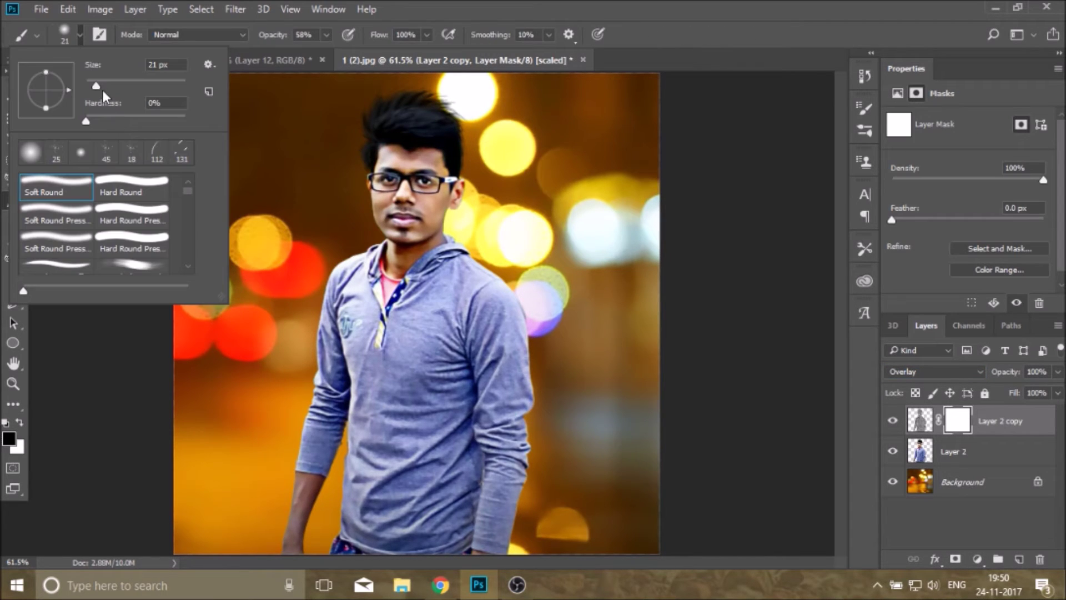
pyautogui.write('94')
pyautogui.press('Return')
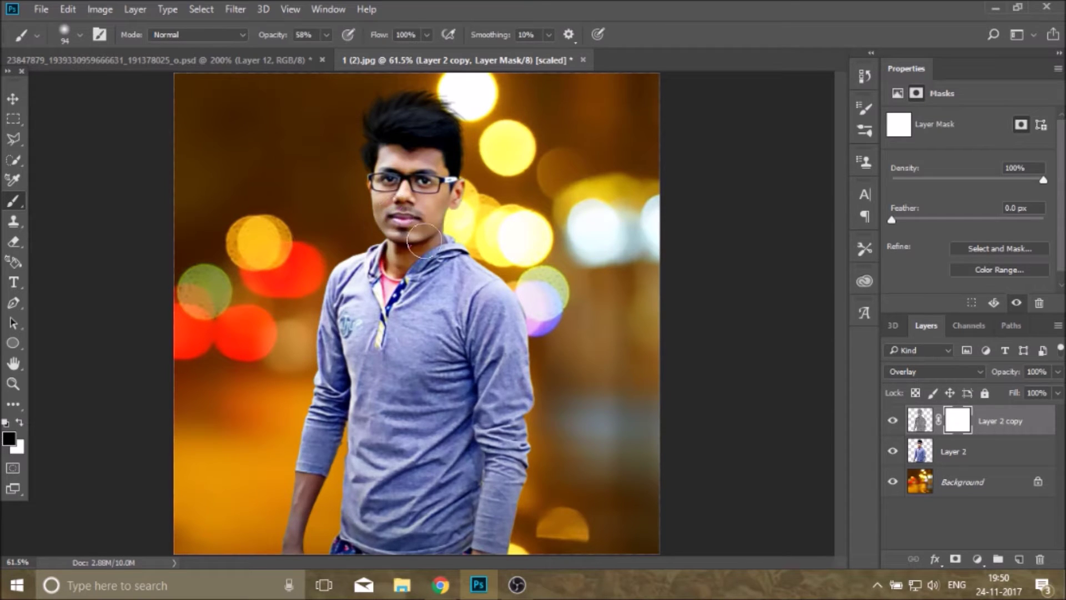
pyautogui.moveTo(444, 162); pyautogui.dragTo(588, 249)
pyautogui.moveTo(284, 546); pyautogui.dragTo(311, 469)
# Set the brush opacity to 100% and toggle Layer 2 copy to compare the masking
pyautogui.click(13, 99)
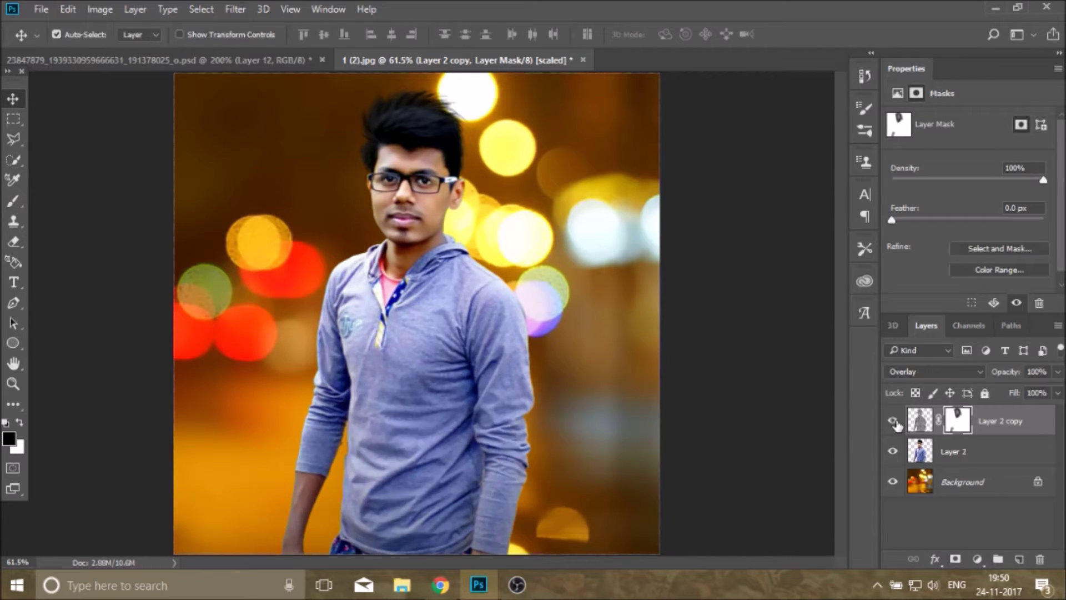
pyautogui.click(12, 200)
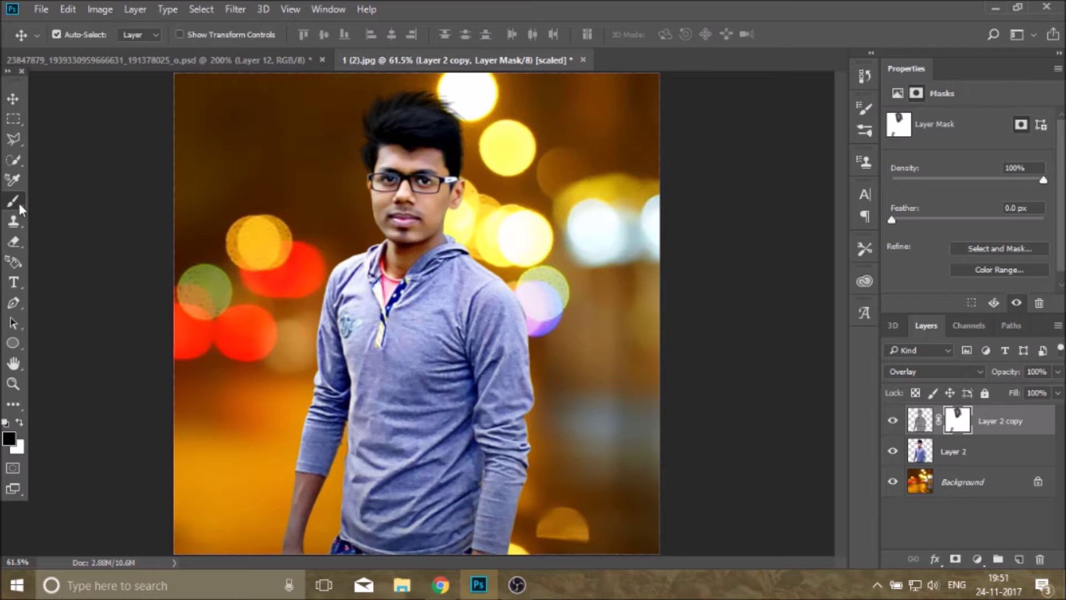
pyautogui.click(326, 34)
pyautogui.moveTo(325, 56); pyautogui.dragTo(362, 55)
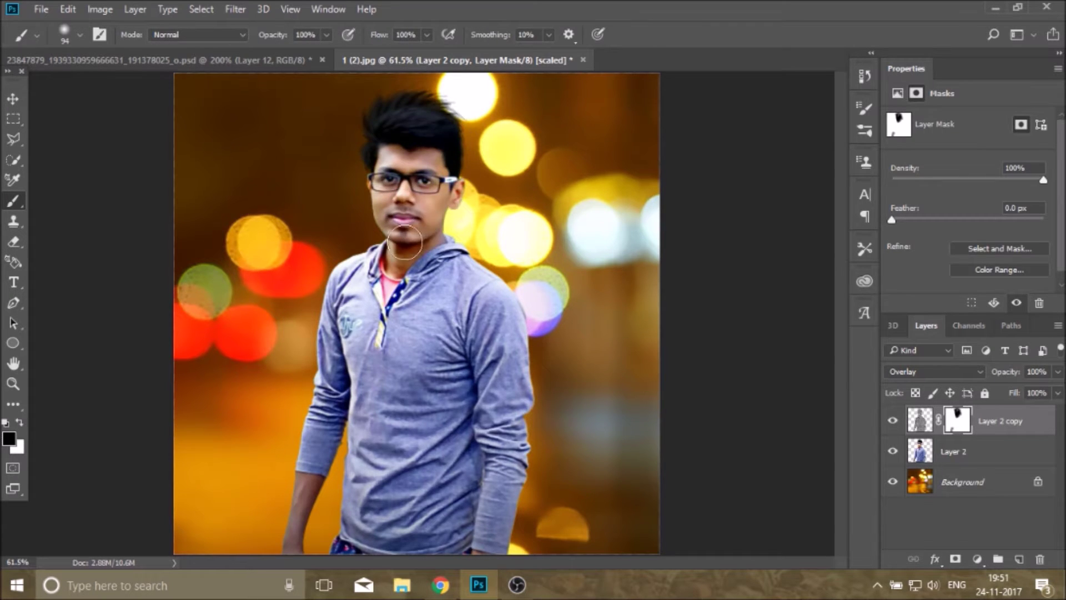
pyautogui.click(893, 421)
pyautogui.click(892, 421)
pyautogui.click(893, 421)
# Zoom into the hair and refine the mask with a smaller white brush, comparing the result
pyautogui.click(13, 384)
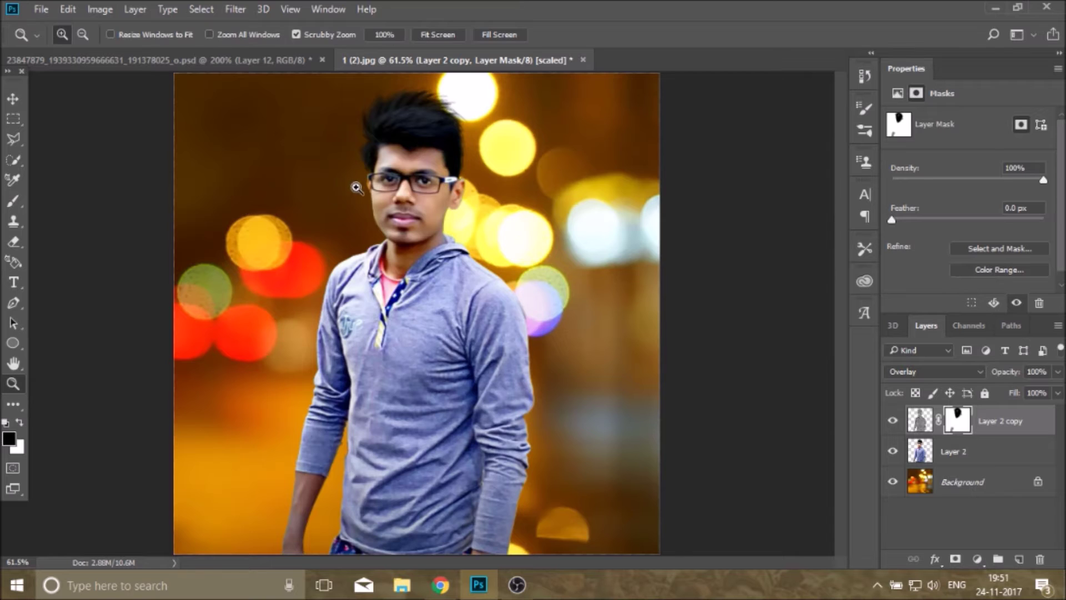
pyautogui.click(369, 150)
pyautogui.click(394, 135)
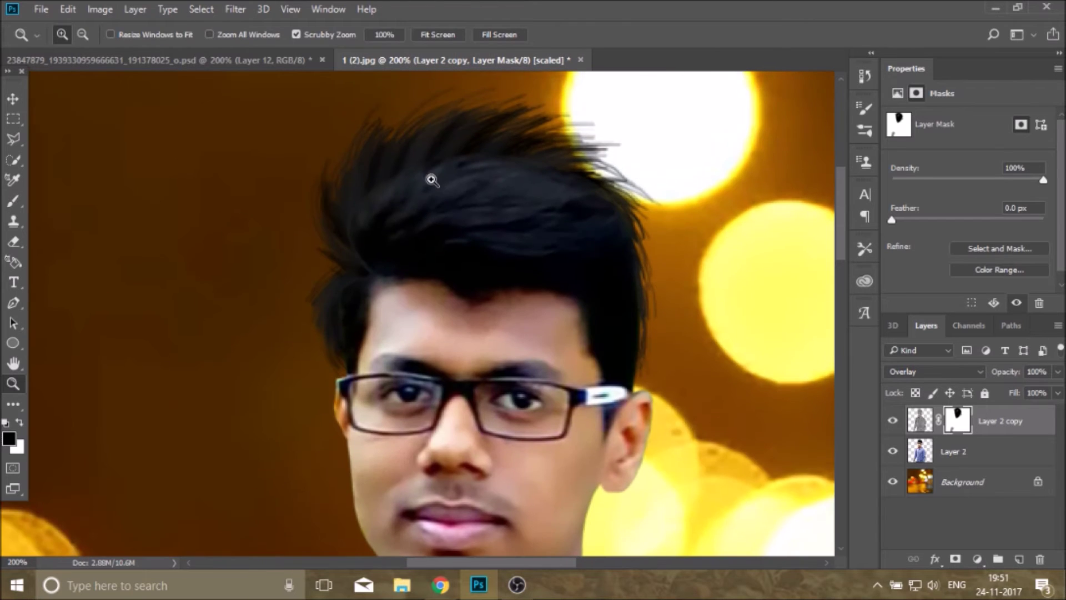
pyautogui.click(13, 201)
pyautogui.click(19, 423)
pyautogui.click(80, 34)
pyautogui.moveTo(114, 78); pyautogui.dragTo(136, 106)
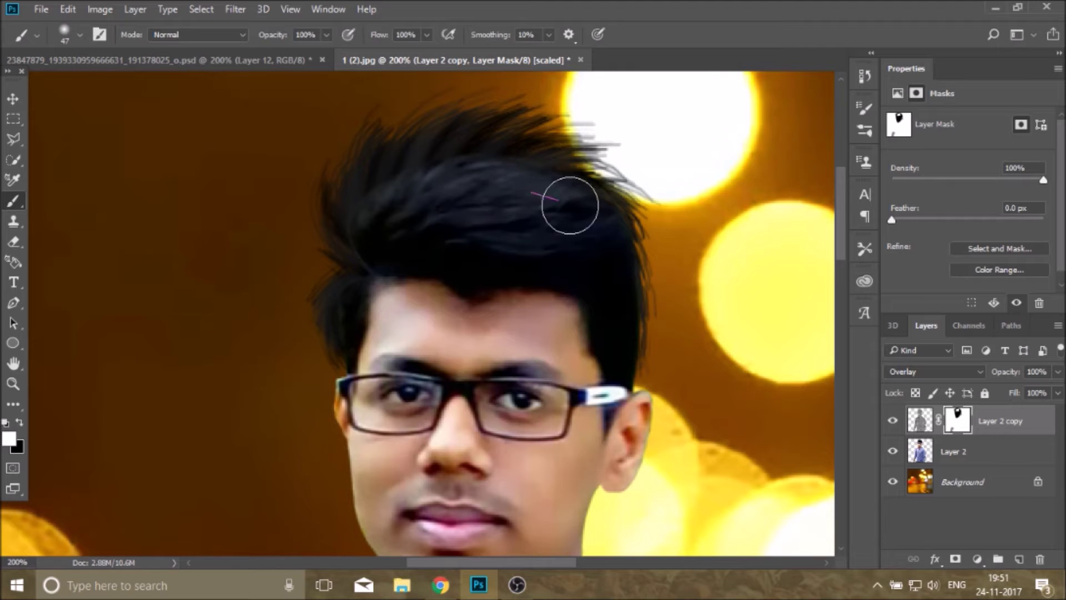
pyautogui.click(893, 421)
pyautogui.click(893, 421)
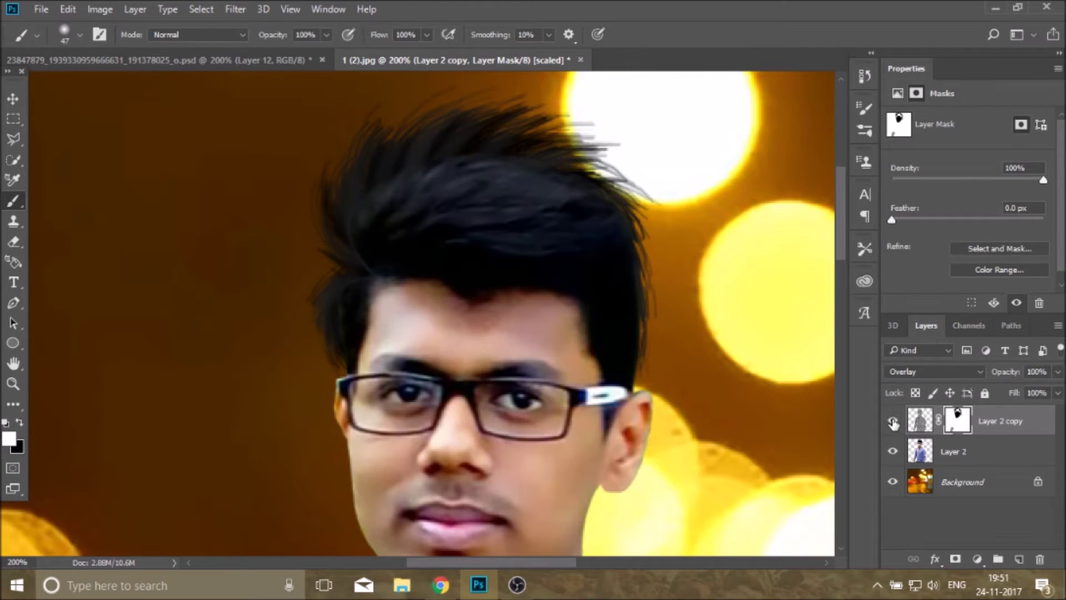
pyautogui.click(14, 383)
pyautogui.click(438, 35)
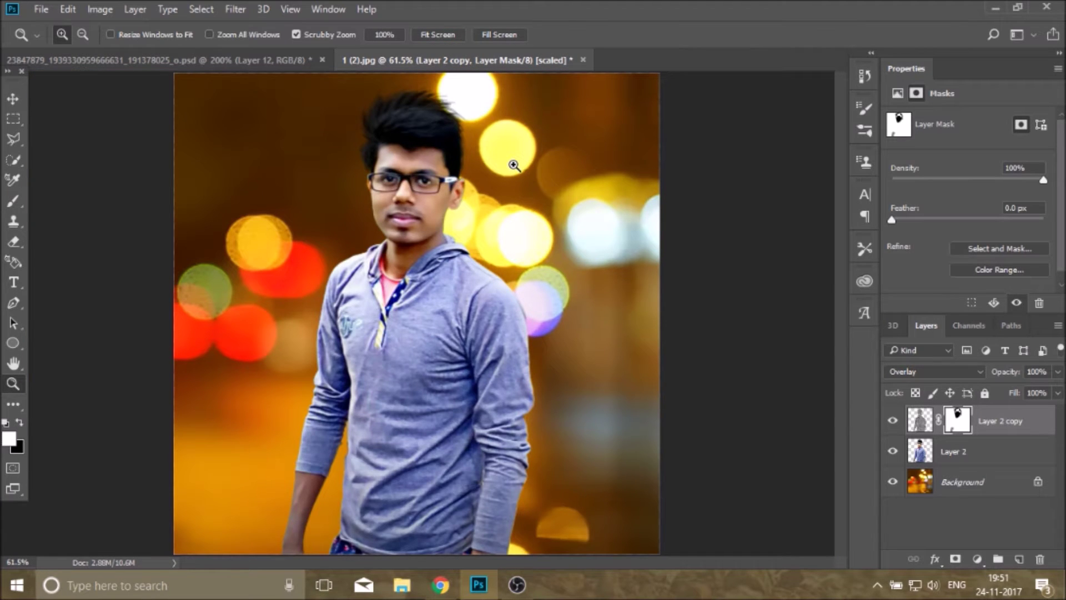
pyautogui.click(13, 201)
pyautogui.click(19, 422)
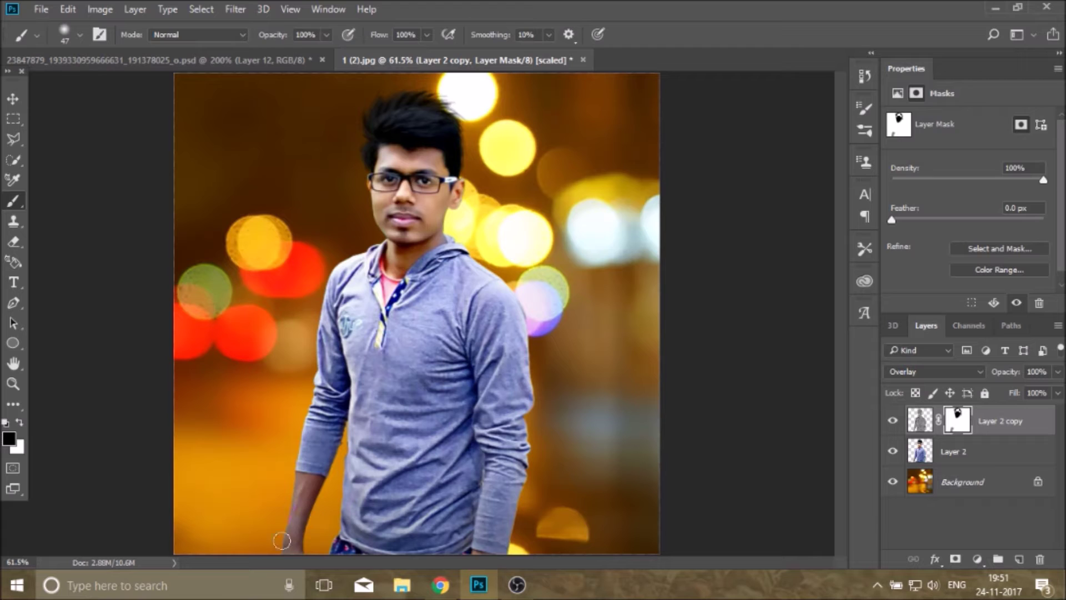
# Merge Layer 2 copy down into Layer 2, duplicate it, and hide the original Layer 2
pyautogui.click(13, 99)
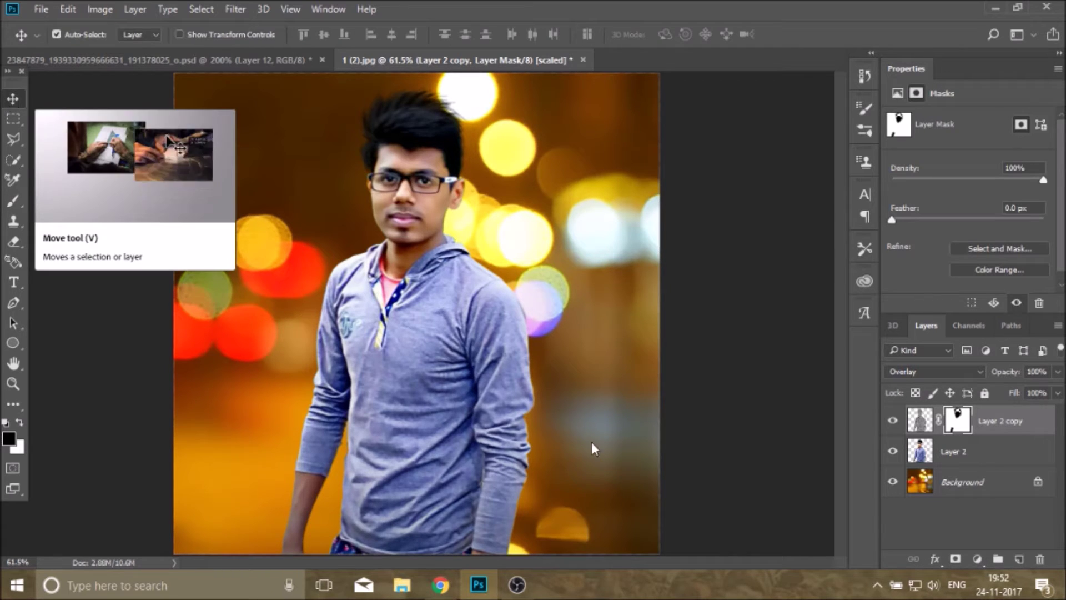
pyautogui.click(985, 455)
pyautogui.click(999, 430)
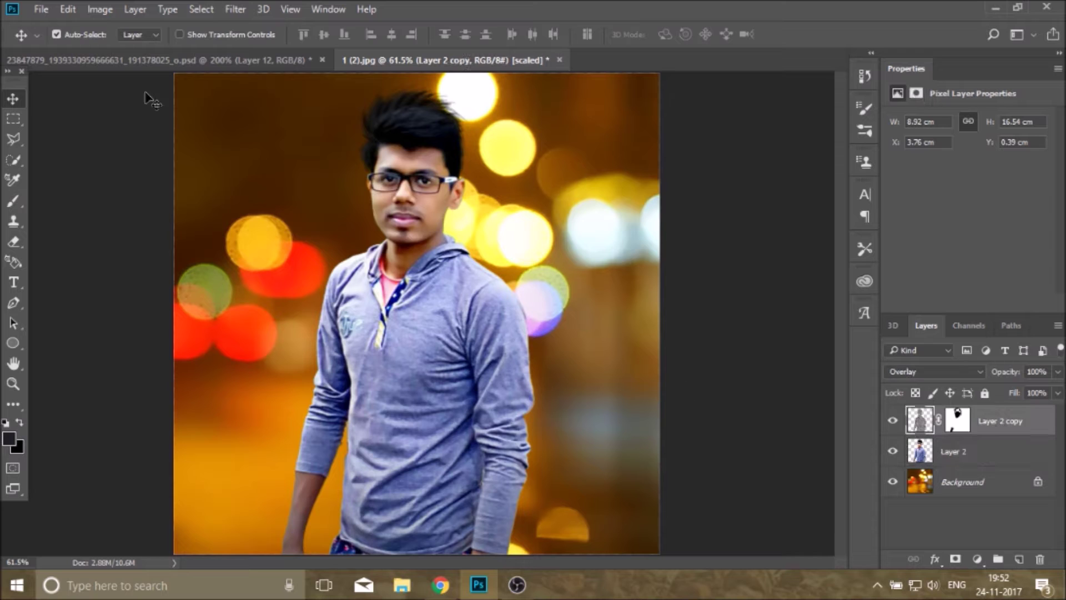
pyautogui.rightClick(999, 430)
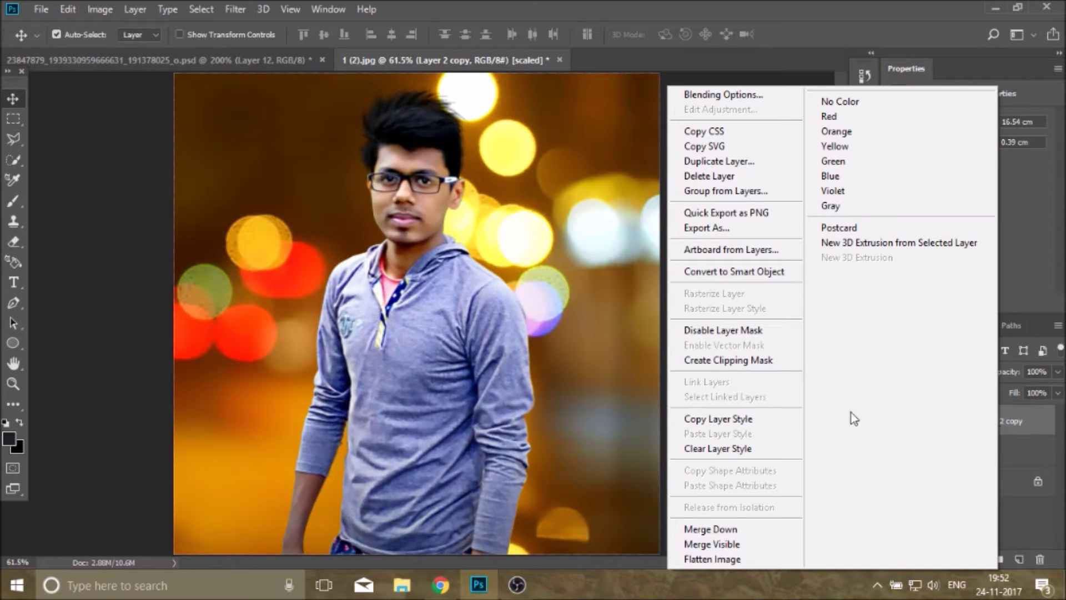
pyautogui.click(751, 529)
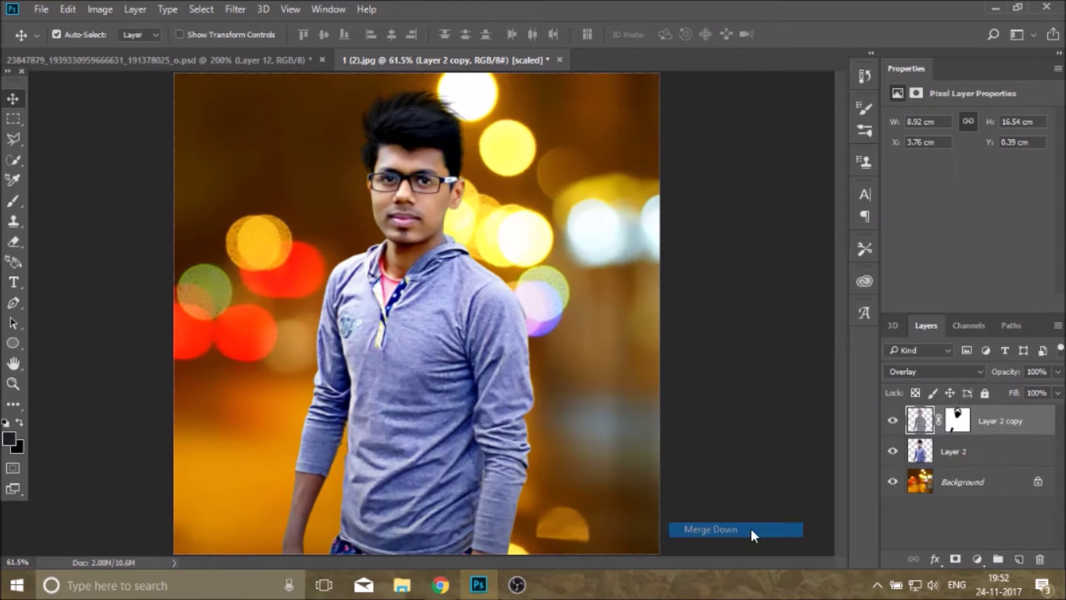
pyautogui.moveTo(1012, 420); pyautogui.dragTo(1019, 559)
pyautogui.press('z')
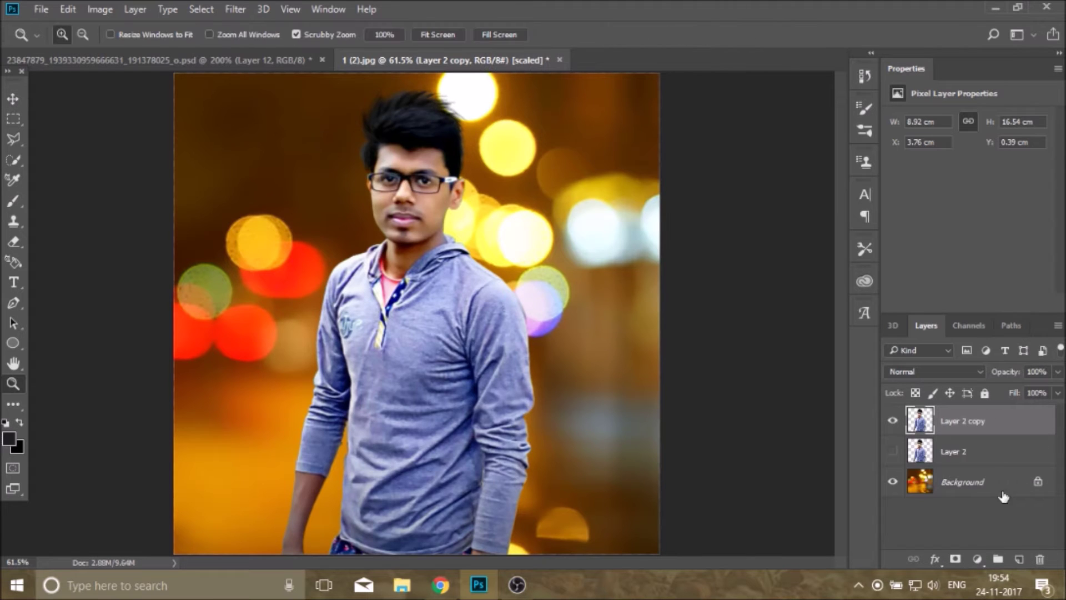
pyautogui.click(977, 559)
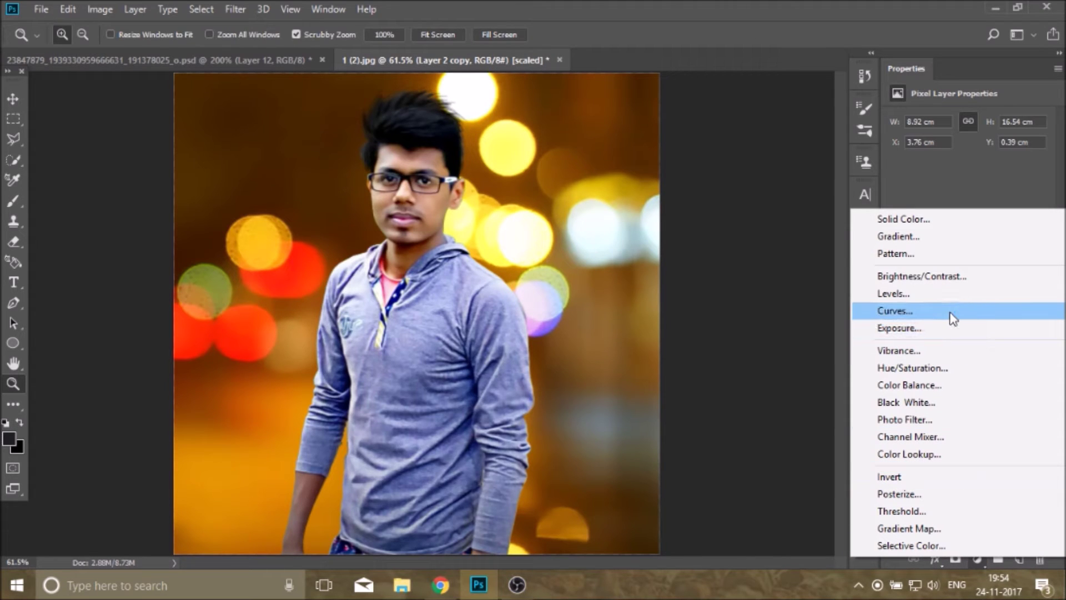
# Add a Brightness/Contrast layer clipped to Layer 2 copy with brightness -40 and lower contrast
pyautogui.click(969, 277)
pyautogui.moveTo(968, 158); pyautogui.dragTo(949, 157)
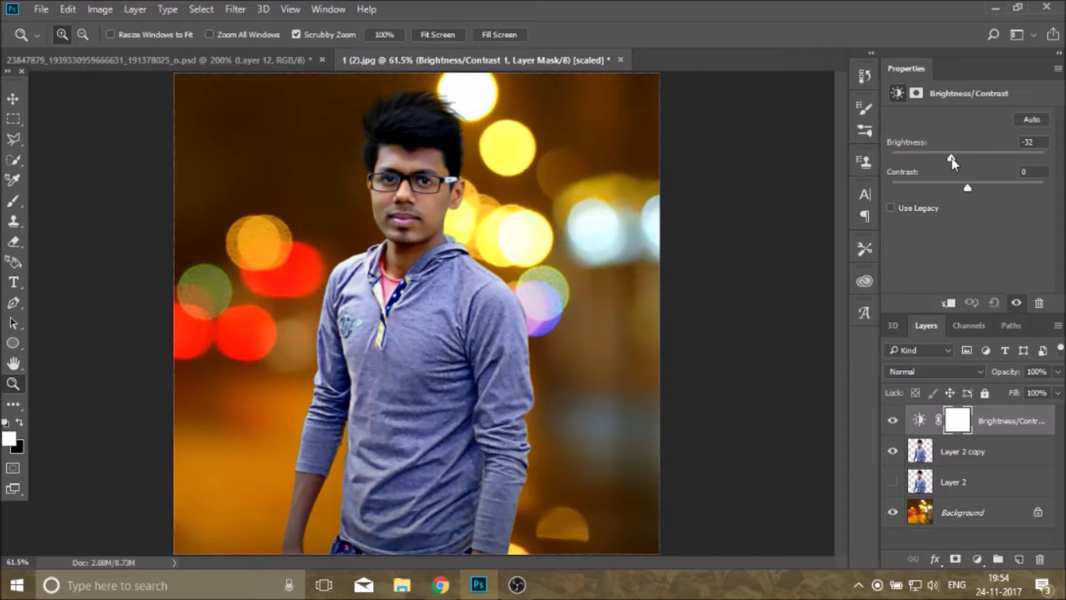
pyautogui.click(949, 303)
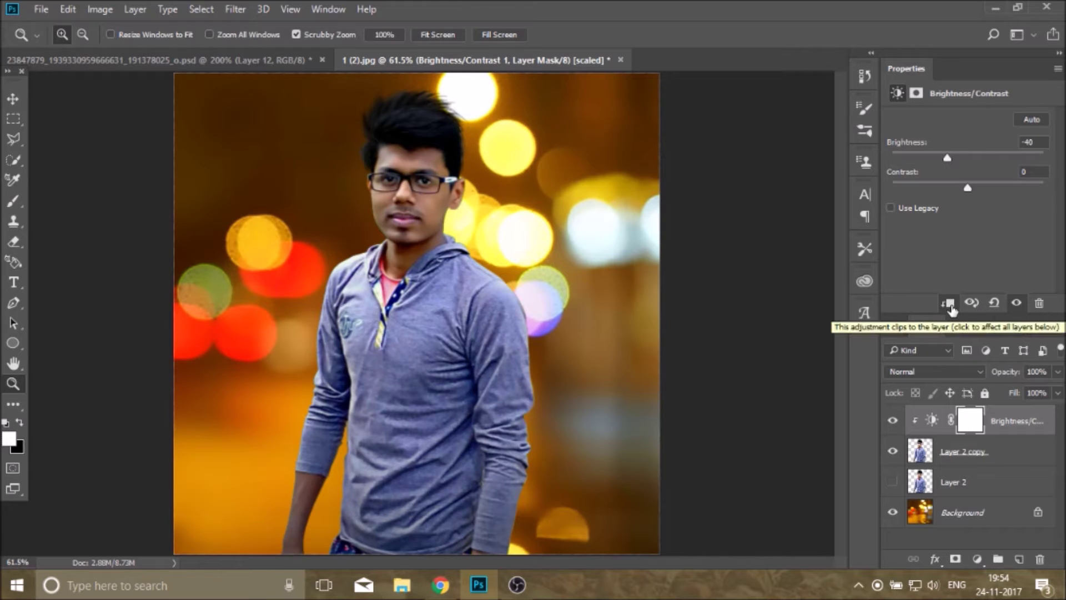
pyautogui.moveTo(968, 188); pyautogui.dragTo(988, 188)
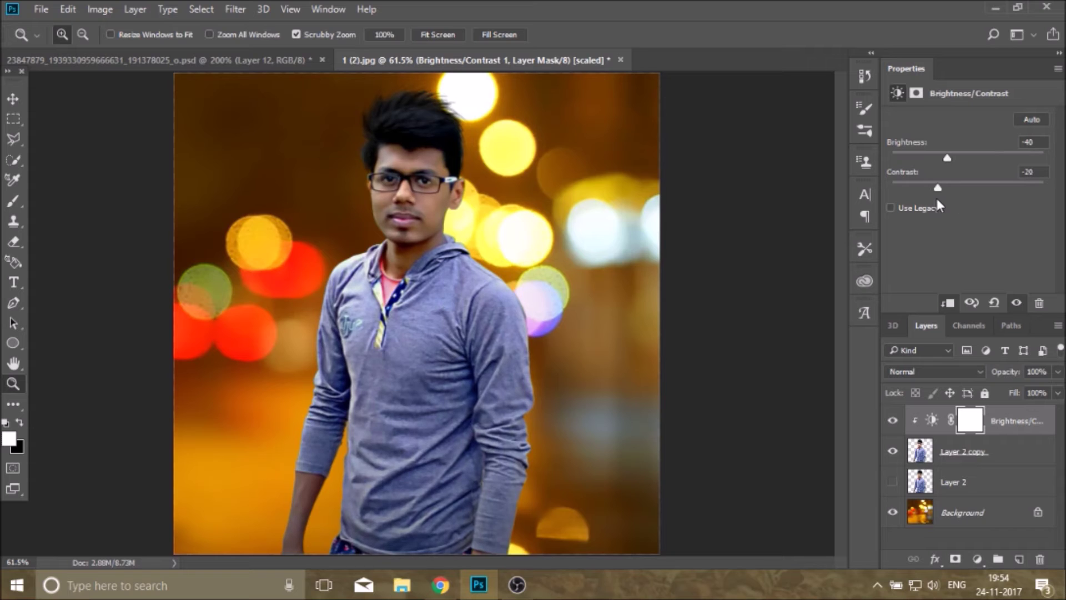
pyautogui.click(892, 422)
# Ease the brightness back to -17 and raise the contrast, comparing before and after
pyautogui.moveTo(947, 158); pyautogui.dragTo(959, 158)
pyautogui.click(892, 433)
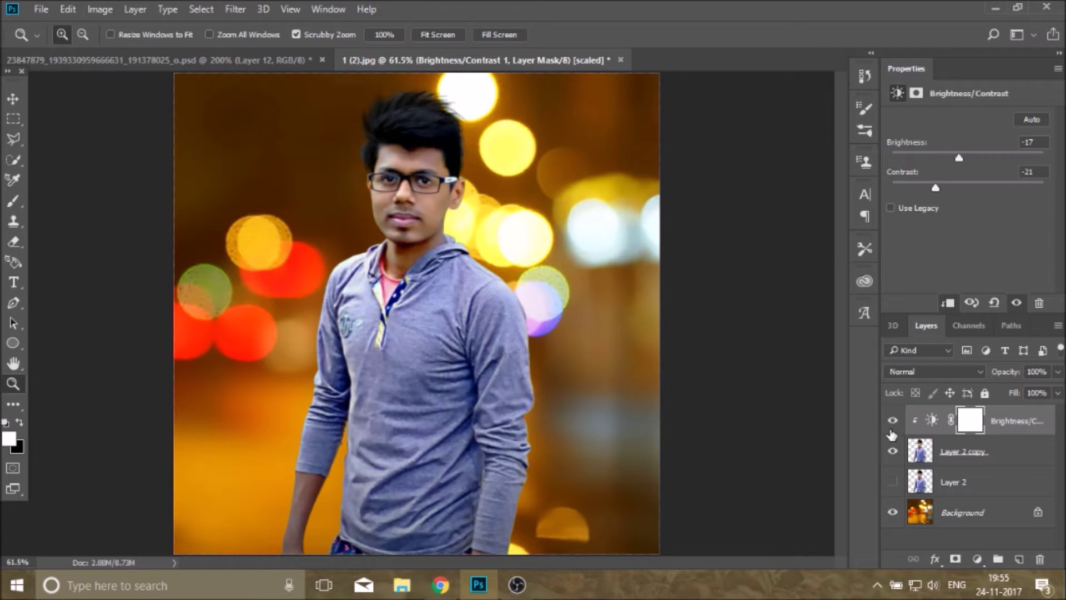
pyautogui.moveTo(937, 188); pyautogui.dragTo(971, 187)
pyautogui.click(892, 421)
pyautogui.click(1011, 458)
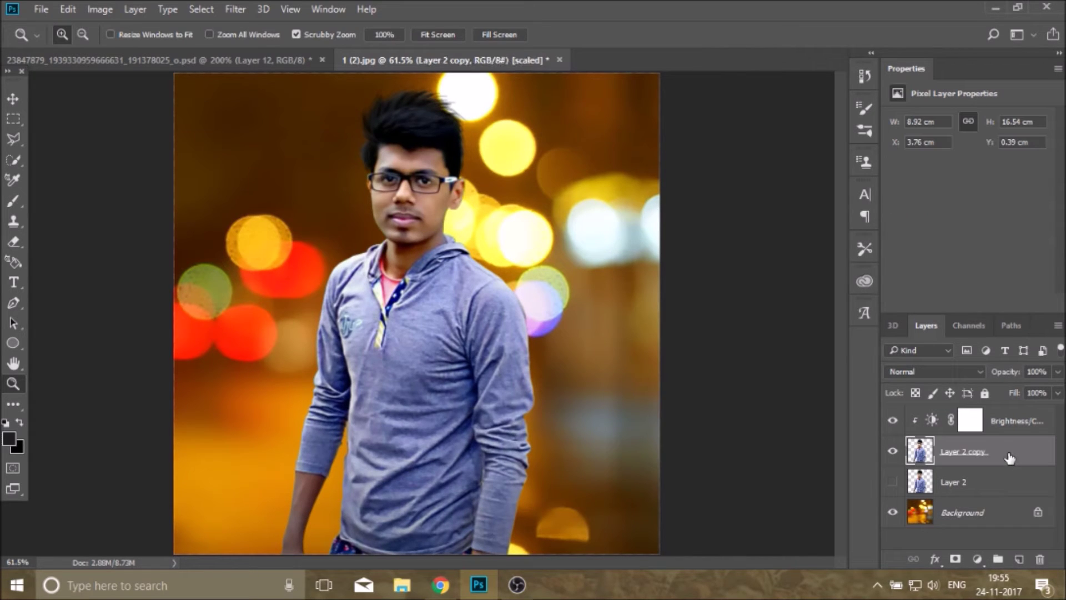
# Enable Inner Glow in Layer 2 copy's Layer Style and open its glow gradient for editing
pyautogui.doubleClick(997, 466)
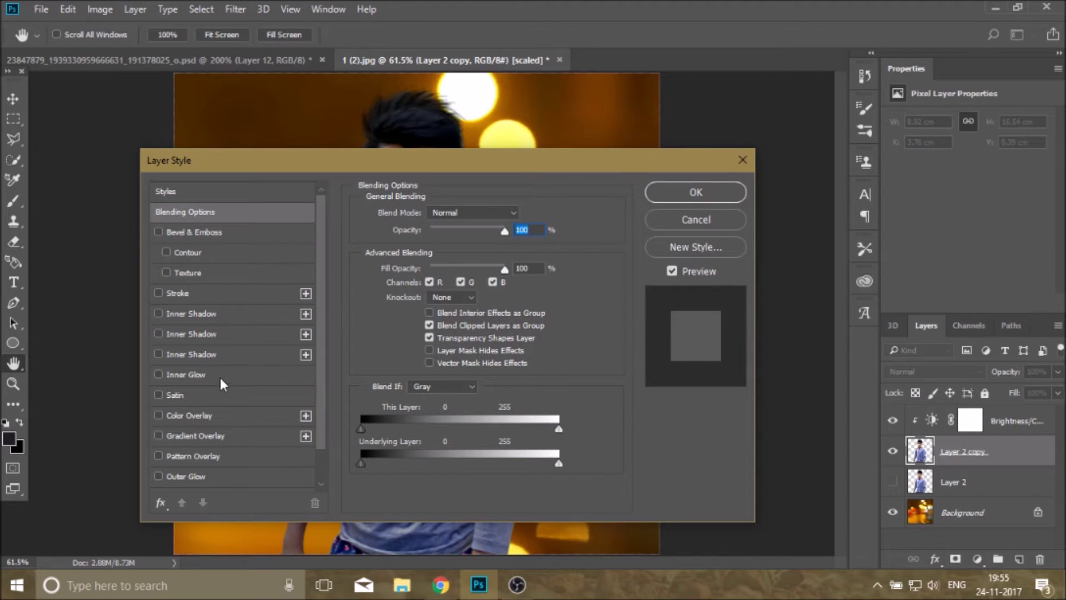
pyautogui.click(189, 375)
pyautogui.moveTo(521, 164)
pyautogui.mouseDown()
pyautogui.moveTo(521, 351)
pyautogui.moveTo(626, 365)
pyautogui.moveTo(901, 162)
pyautogui.mouseUp()
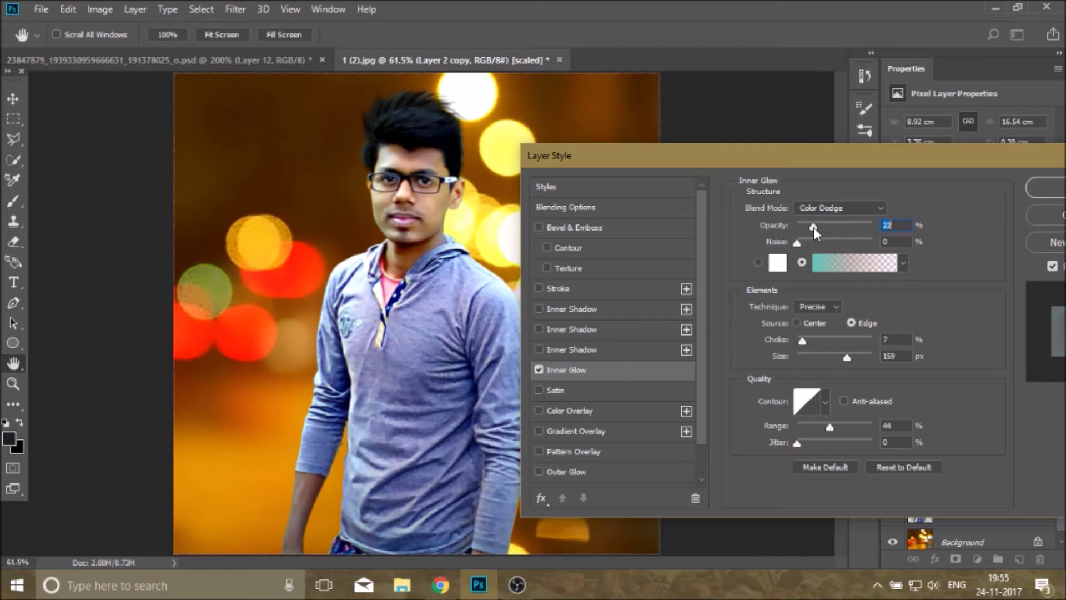
pyautogui.click(852, 264)
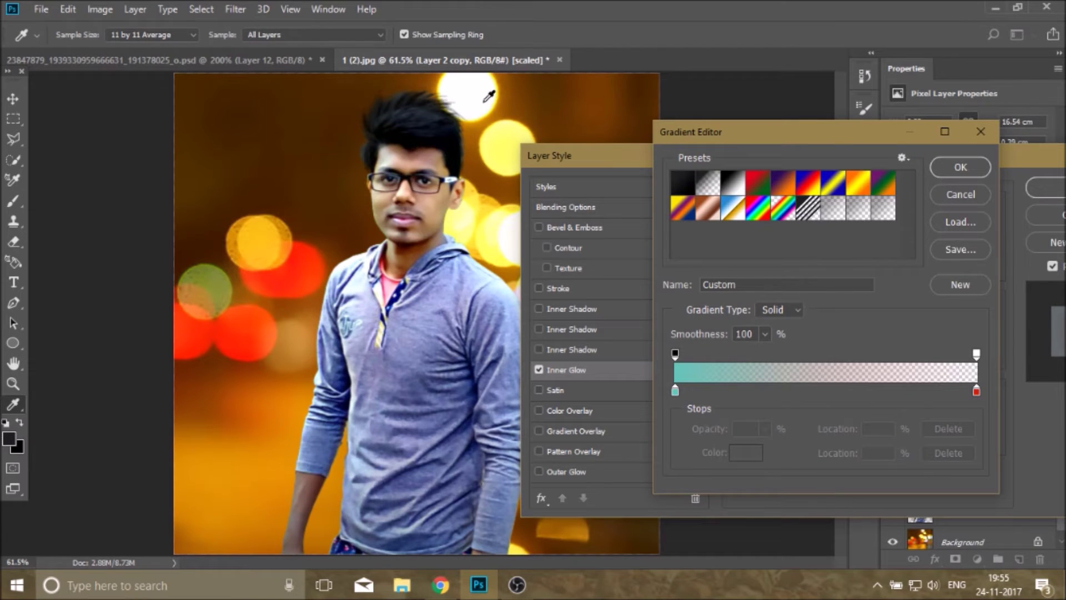
# Set the glow gradient stops to a yellow and an orange sampled from the bokeh
pyautogui.click(674, 391)
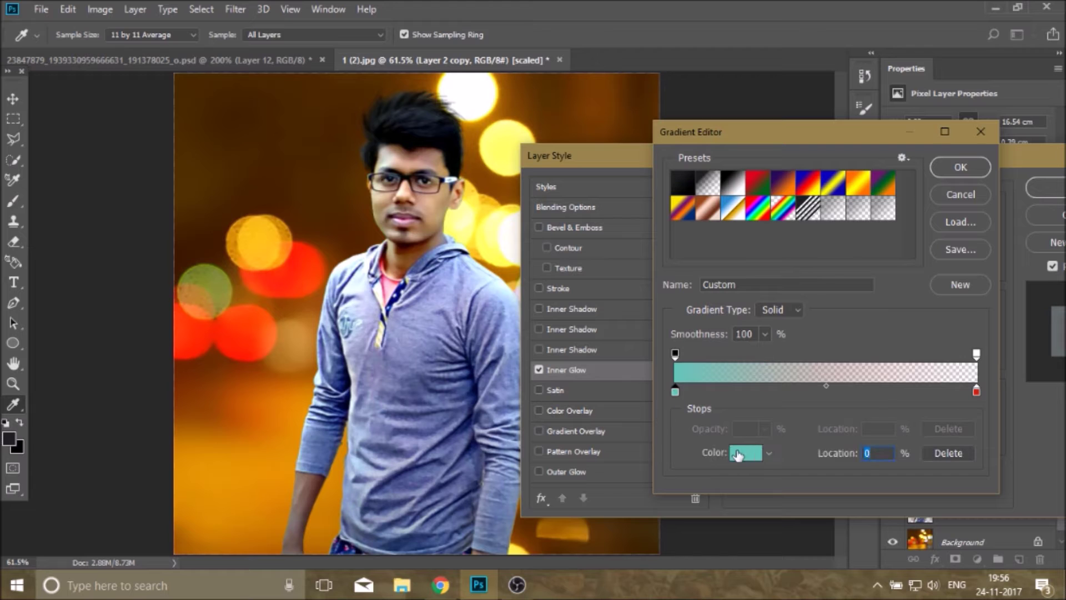
pyautogui.click(739, 454)
pyautogui.click(500, 125)
pyautogui.click(875, 211)
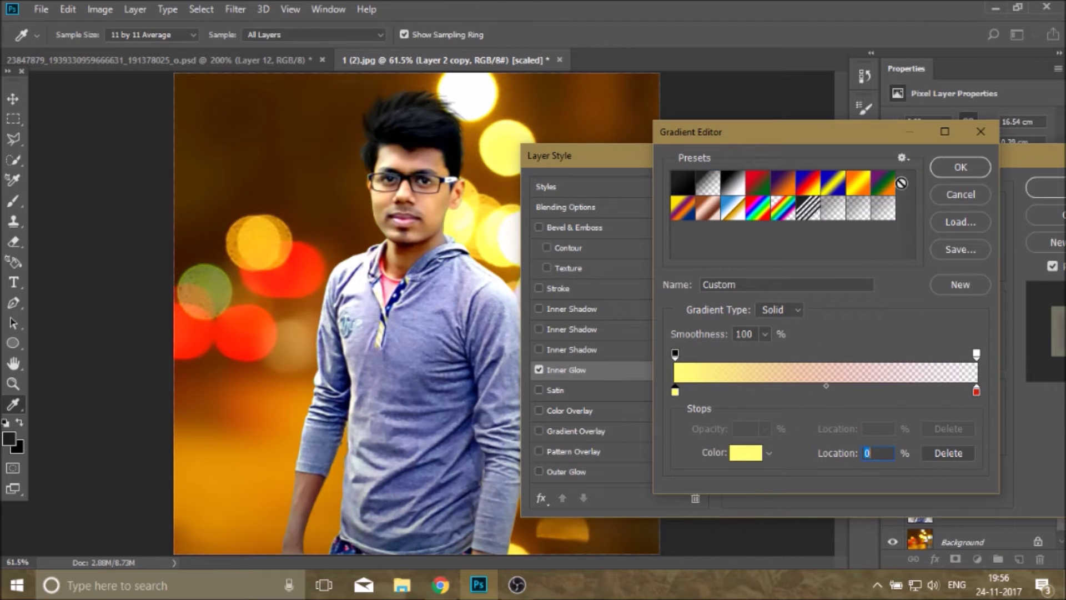
pyautogui.click(976, 391)
pyautogui.click(746, 452)
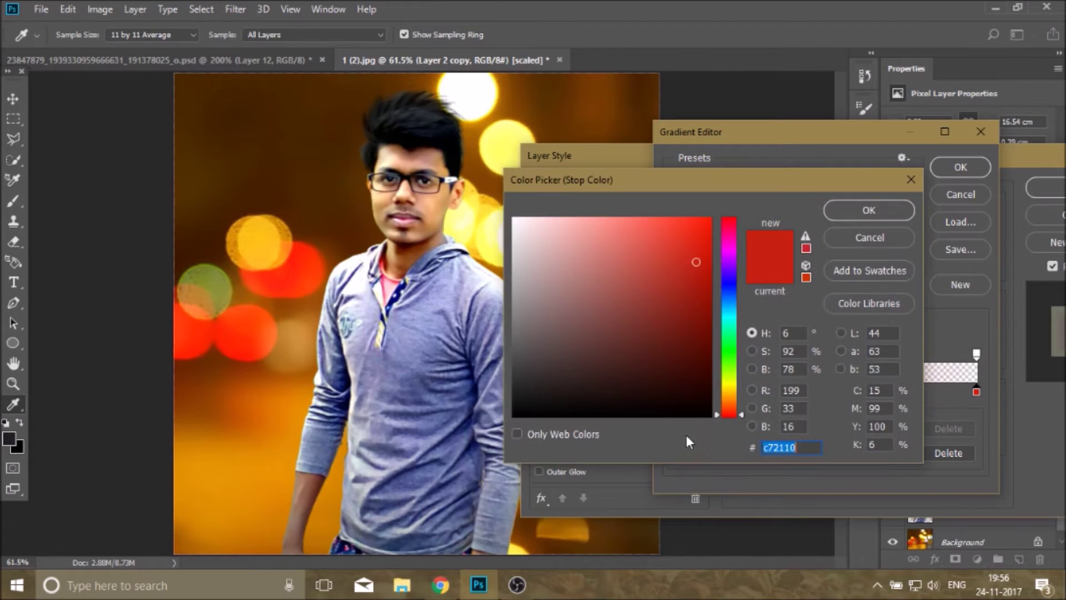
pyautogui.click(289, 438)
pyautogui.click(907, 211)
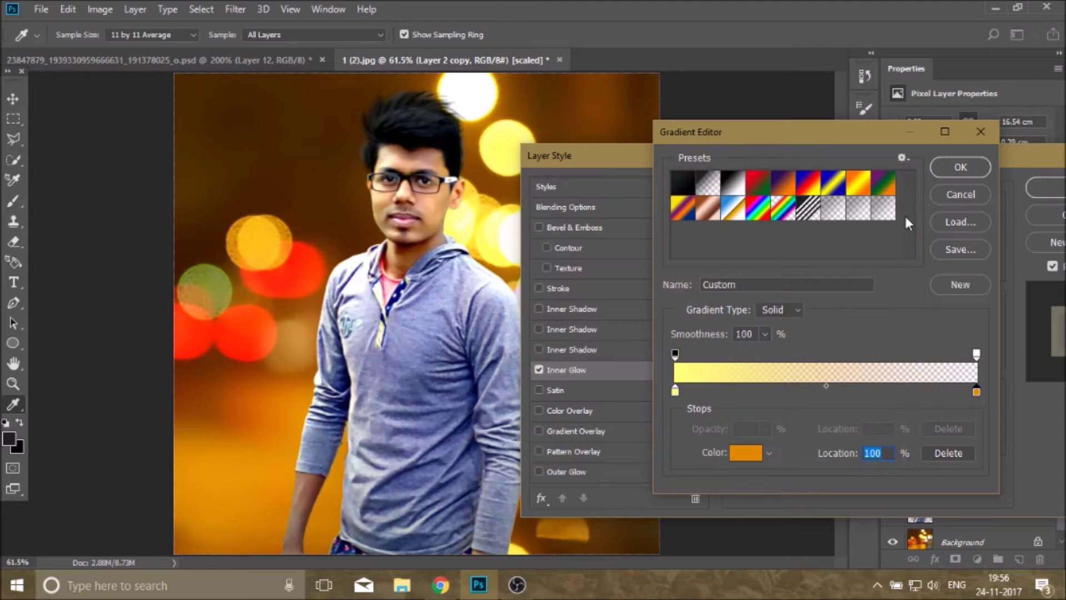
pyautogui.click(960, 167)
# Set glow opacity to about 20%, edge source, size about 111 px, no jitter, Softer technique, and apply
pyautogui.moveTo(815, 224); pyautogui.dragTo(814, 238)
pyautogui.click(798, 323)
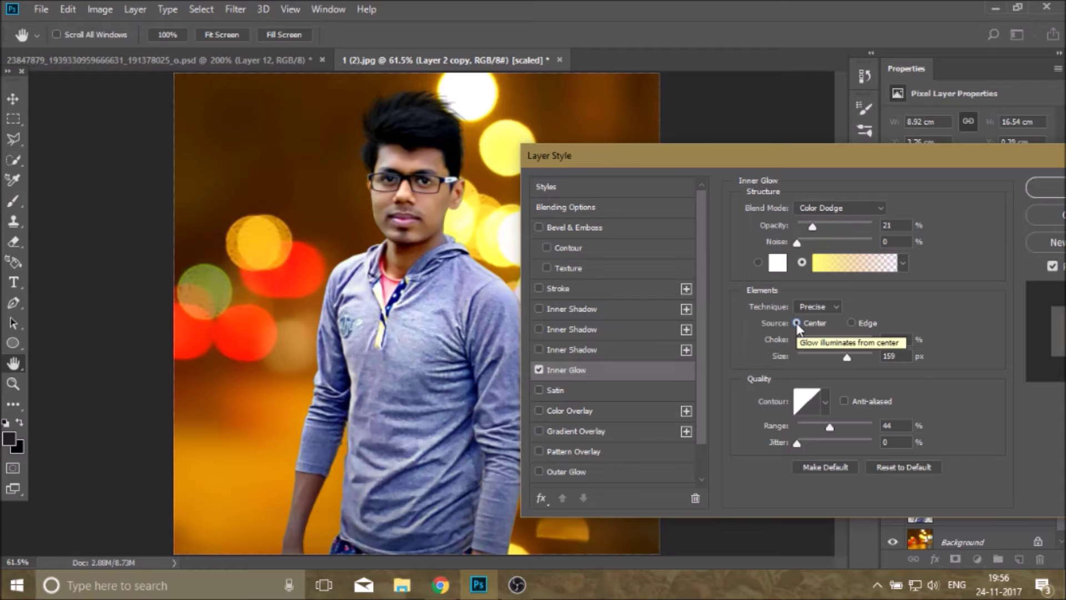
pyautogui.click(856, 322)
pyautogui.moveTo(846, 356)
pyautogui.mouseDown()
pyautogui.moveTo(827, 339)
pyautogui.moveTo(810, 344)
pyautogui.mouseUp()
pyautogui.moveTo(827, 358); pyautogui.dragTo(834, 356)
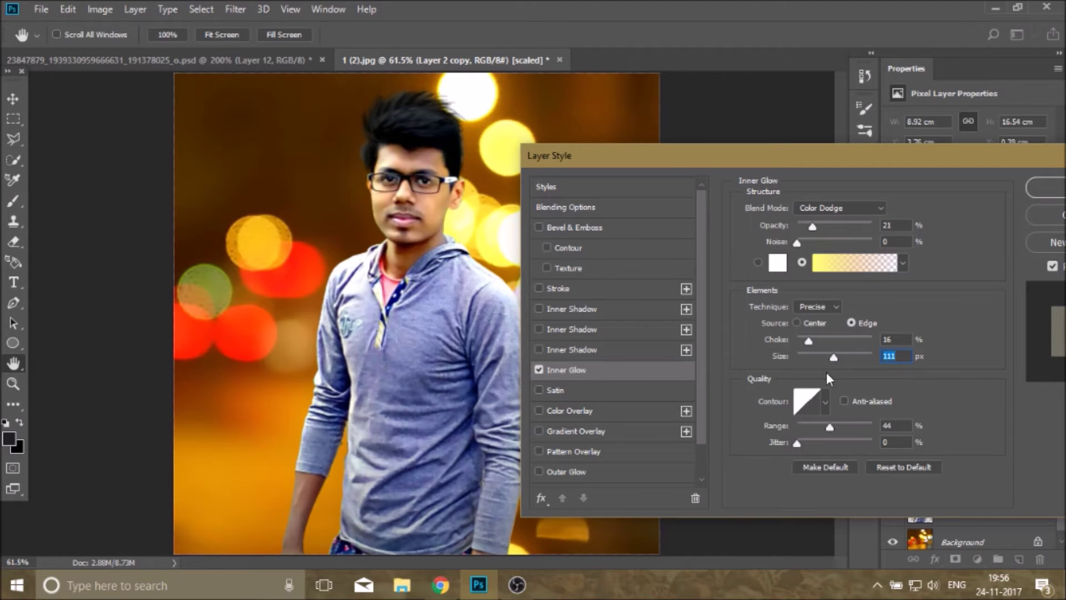
pyautogui.moveTo(829, 426); pyautogui.dragTo(871, 434)
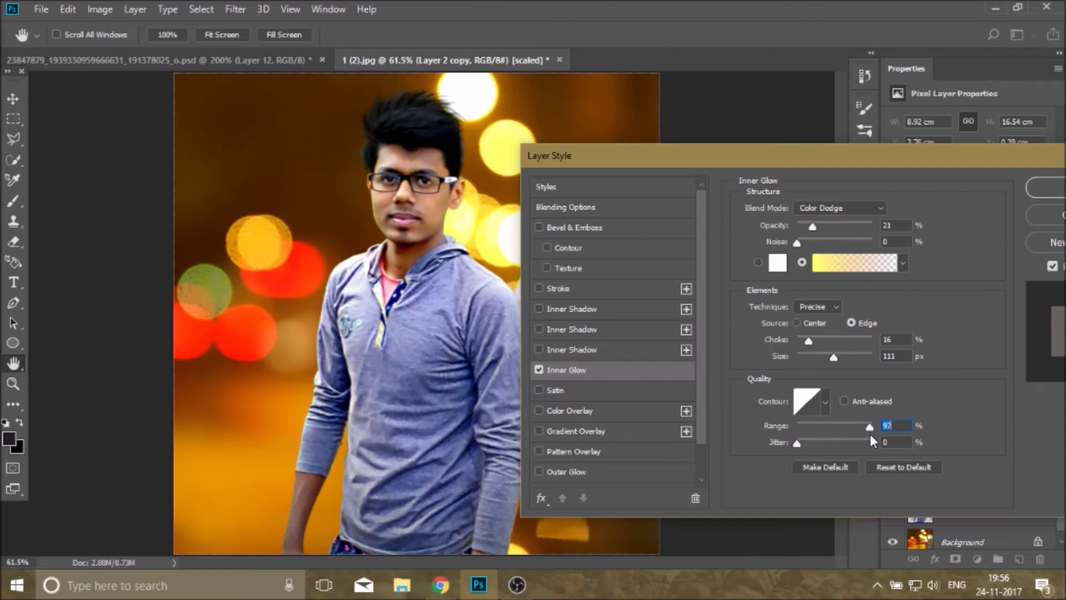
pyautogui.click(813, 444)
pyautogui.moveTo(832, 447); pyautogui.dragTo(772, 445)
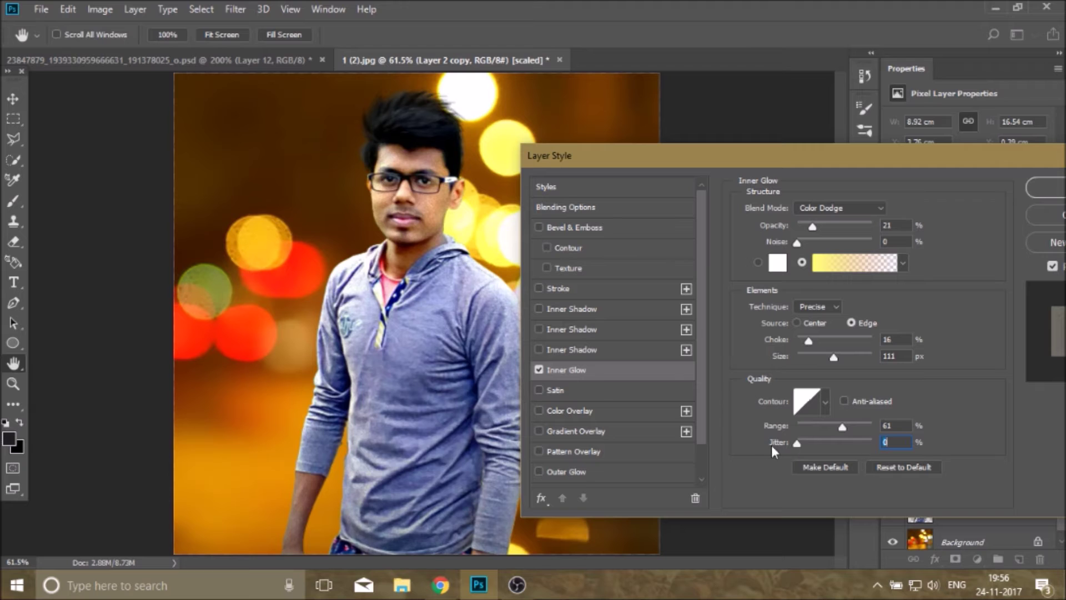
pyautogui.click(831, 306)
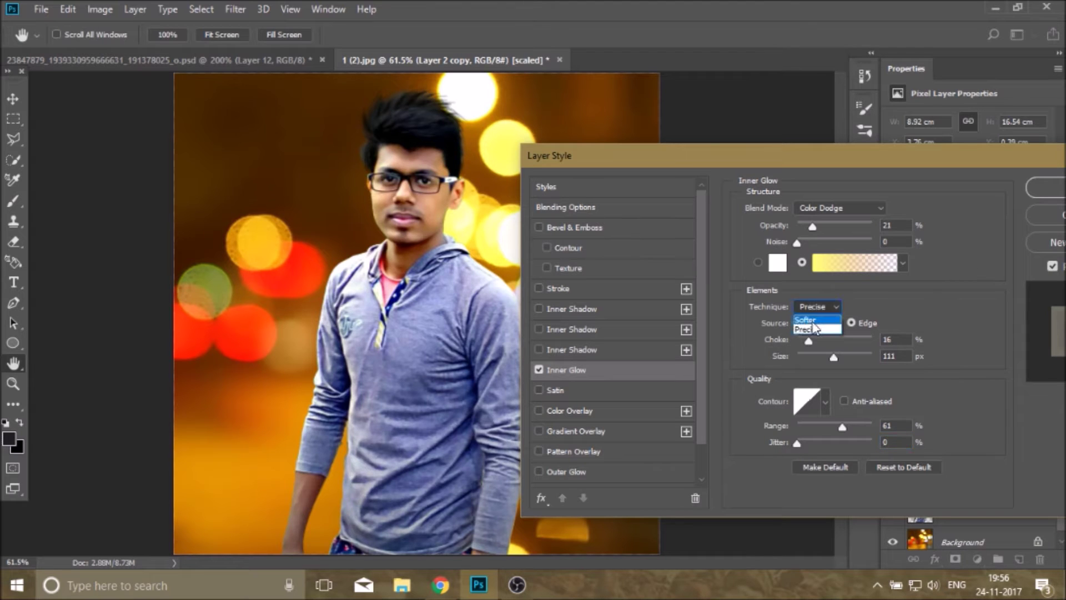
pyautogui.click(1047, 187)
pyautogui.click(892, 512)
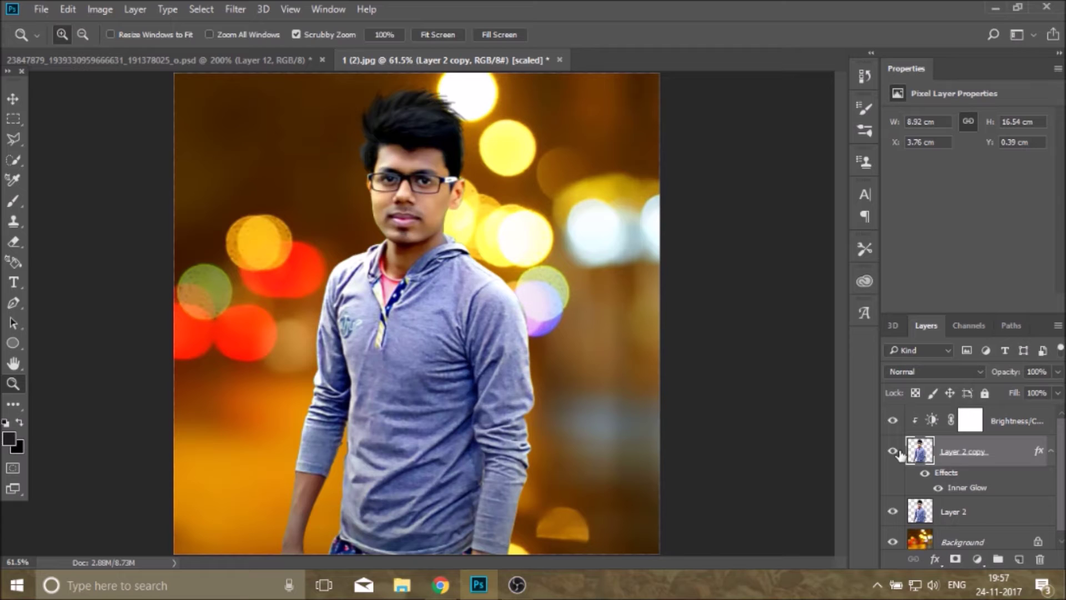
# Hide the original man layer, add a new clipped layer, and set the foreground colour to ff3c00
pyautogui.click(892, 511)
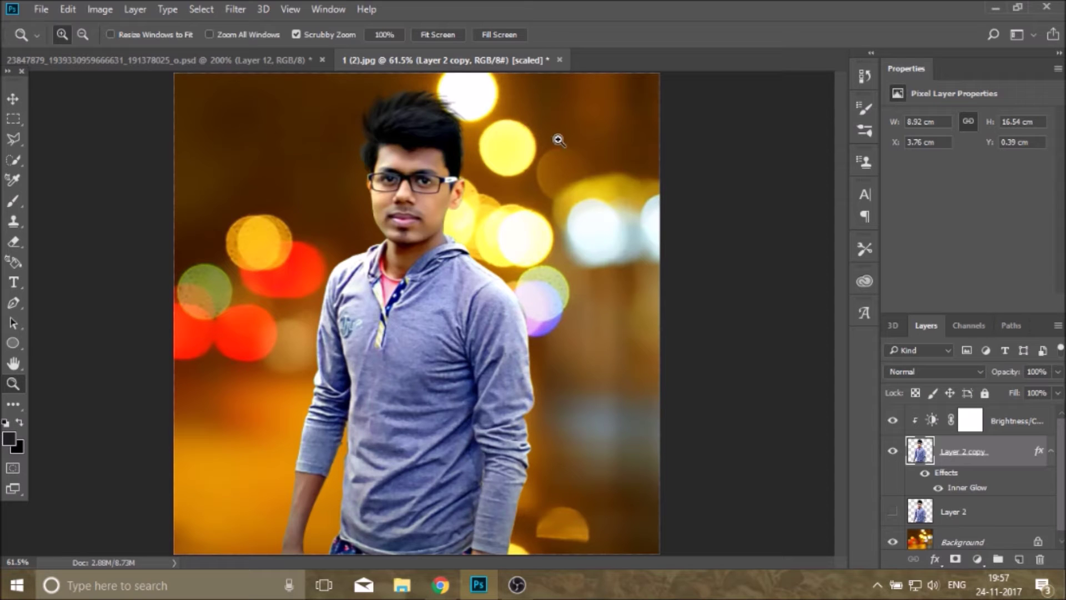
pyautogui.click(1019, 560)
pyautogui.click(14, 201)
pyautogui.click(9, 439)
pyautogui.write('ff3c00')
pyautogui.click(894, 213)
# Paint a red-orange wash with a soft brush of about 1457 px, then undo it
pyautogui.click(64, 34)
pyautogui.moveTo(111, 86); pyautogui.dragTo(178, 86)
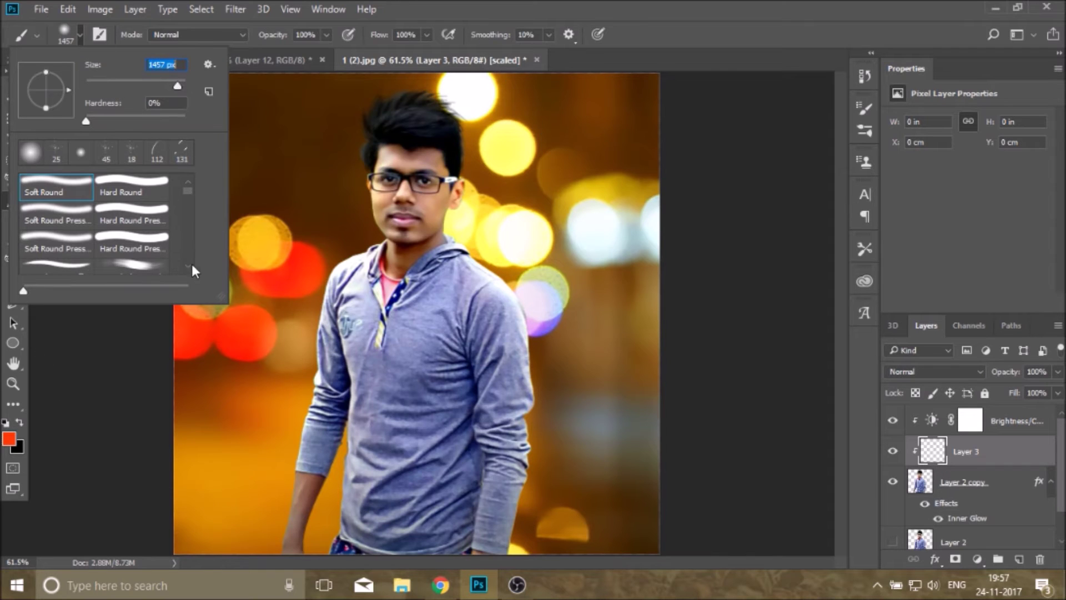
pyautogui.moveTo(175, 86); pyautogui.dragTo(179, 88)
pyautogui.click(175, 289)
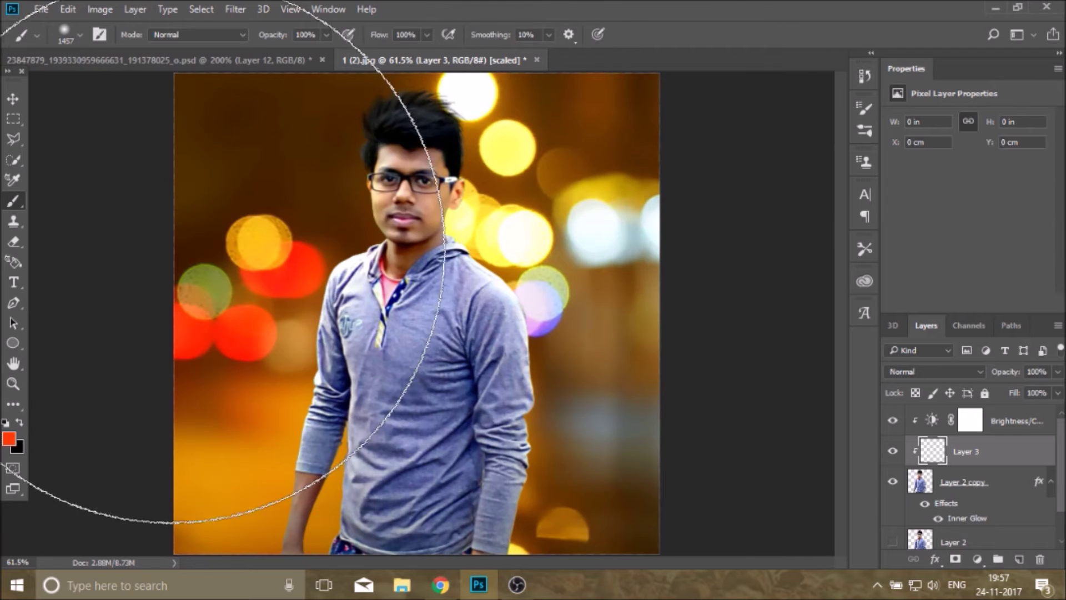
pyautogui.click(67, 9)
pyautogui.click(111, 47)
pyautogui.click(67, 9)
pyautogui.click(111, 53)
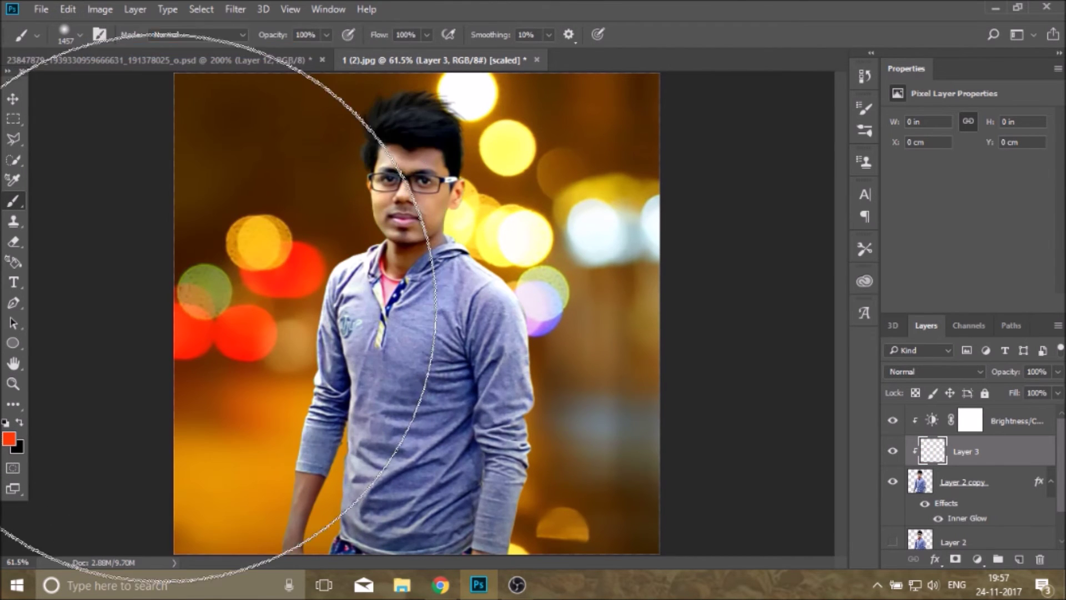
# Repaint the red-orange wash across the man with a 1657 px brush
pyautogui.click(69, 44)
pyautogui.click(155, 64)
pyautogui.press('BackSpace')
pyautogui.write('6')
pyautogui.press('Return')
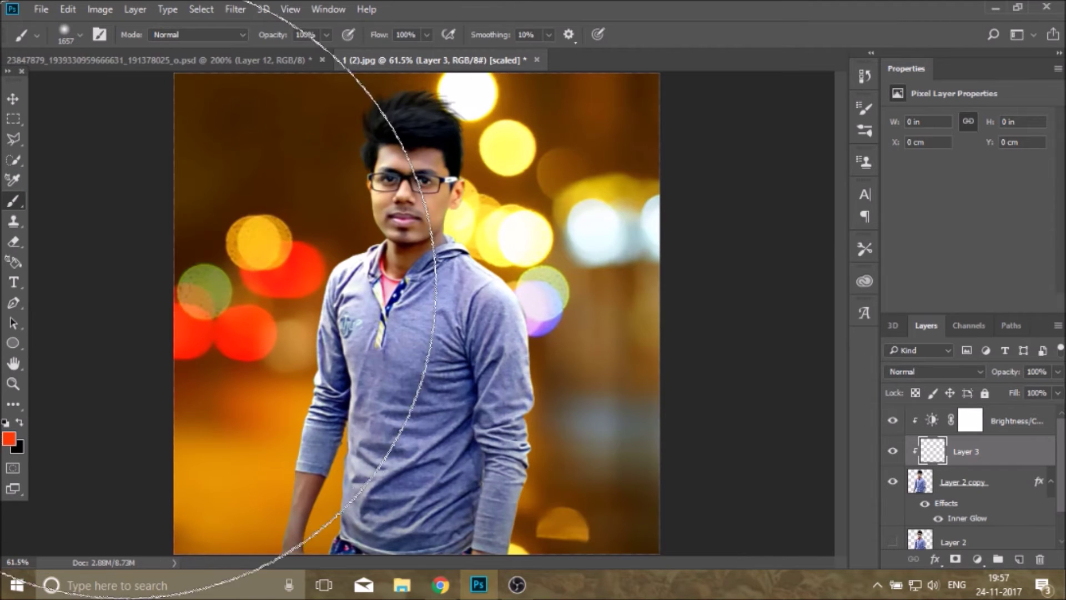
pyautogui.click(134, 286)
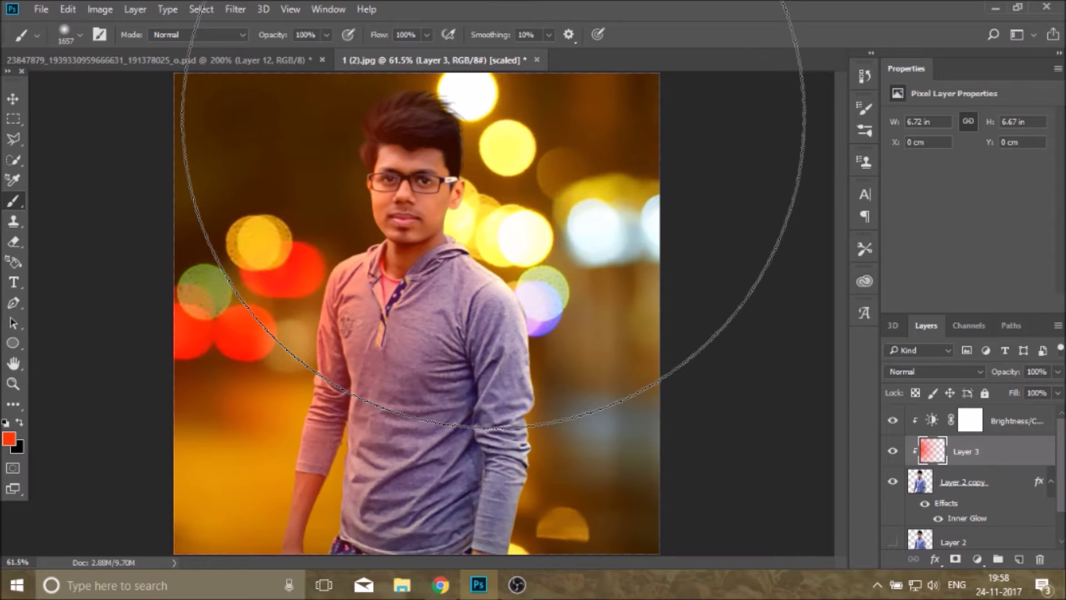
# Paint more red over the man's left side and try Hard Light, Soft Light and Lighten blends
pyautogui.moveTo(234, 422); pyautogui.dragTo(288, 355)
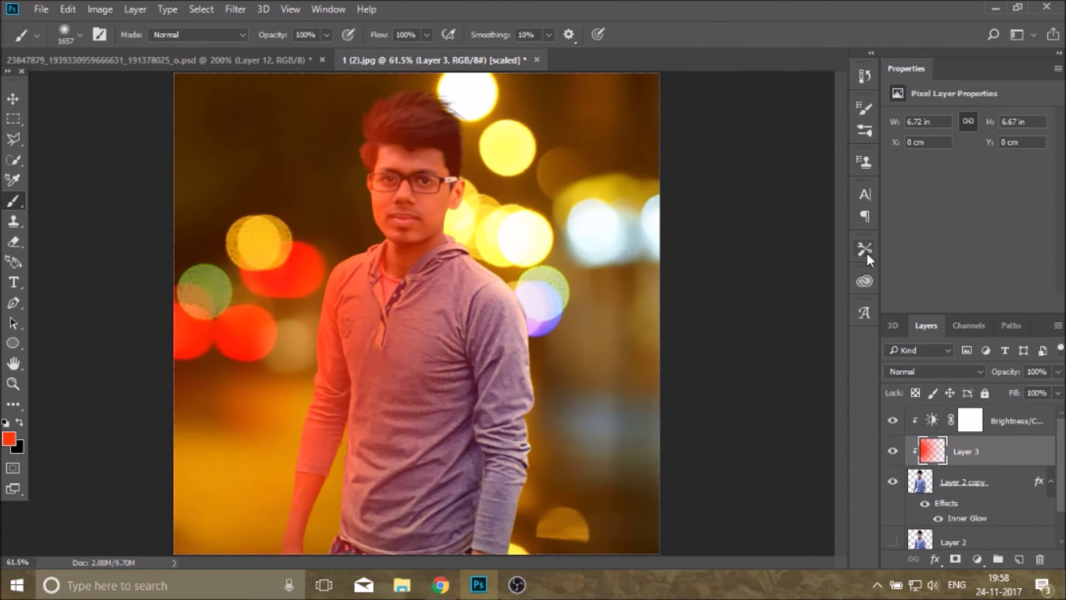
pyautogui.click(955, 371)
pyautogui.click(910, 223)
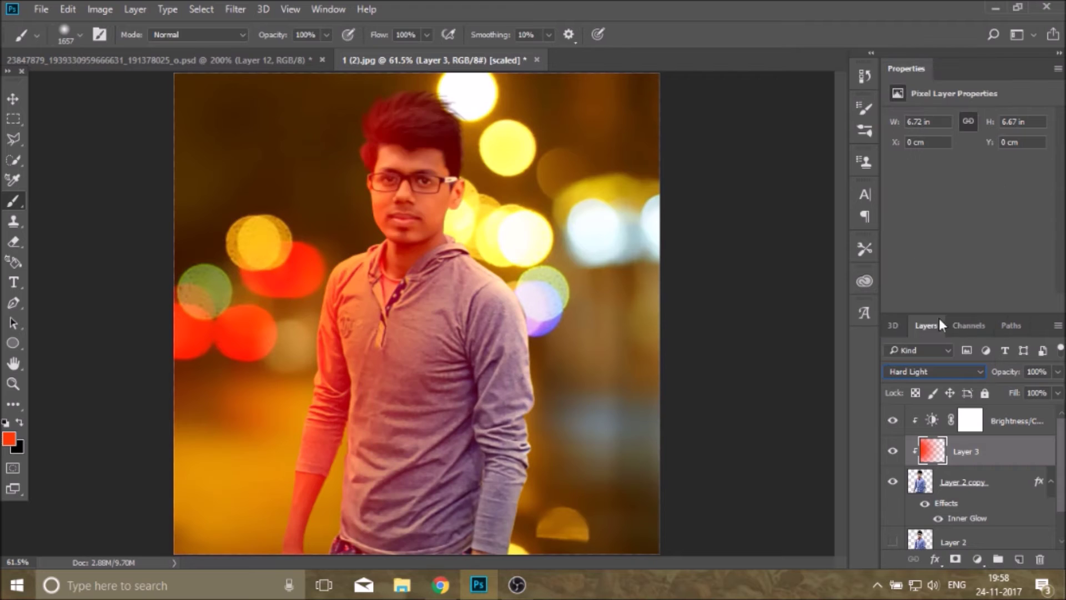
pyautogui.click(958, 371)
pyautogui.click(938, 213)
pyautogui.click(968, 373)
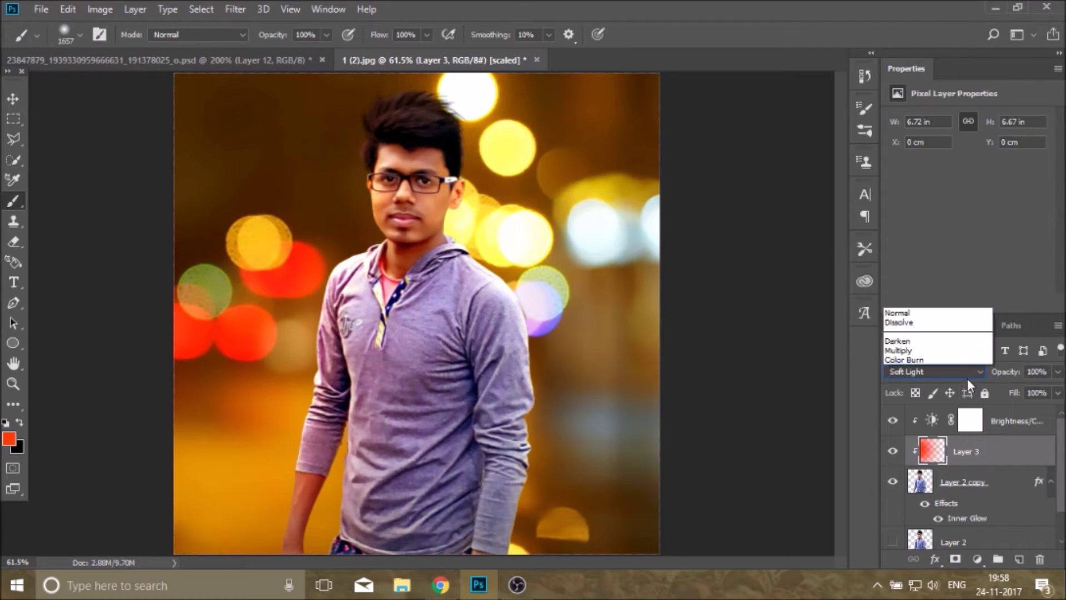
pyautogui.click(912, 154)
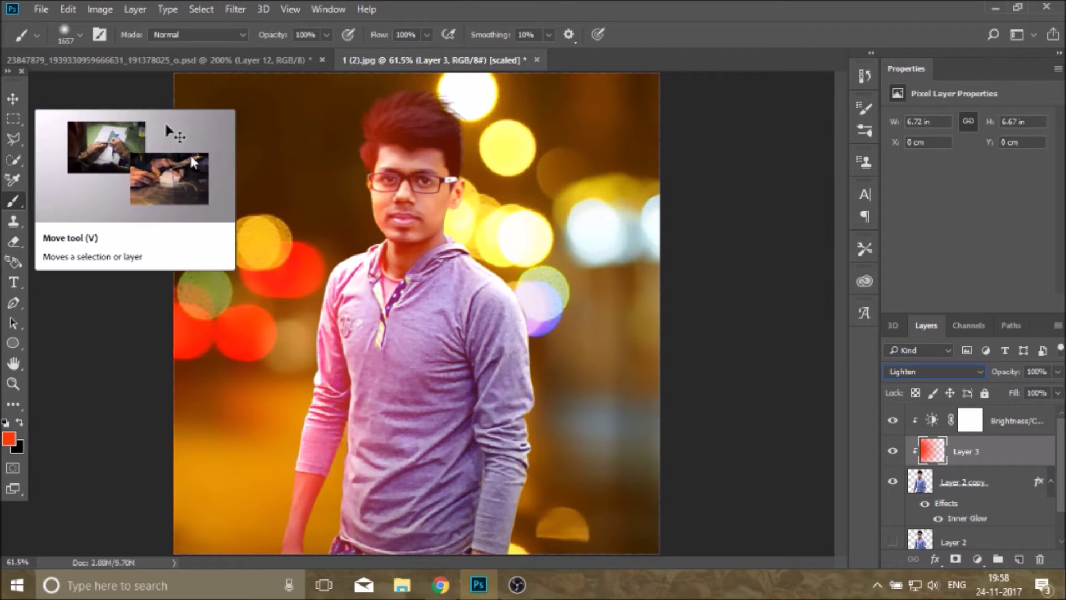
# Return the red Layer 3 to Normal at about 63% opacity and add a new clipped layer
pyautogui.click(1058, 371)
pyautogui.moveTo(1058, 390); pyautogui.dragTo(1004, 394)
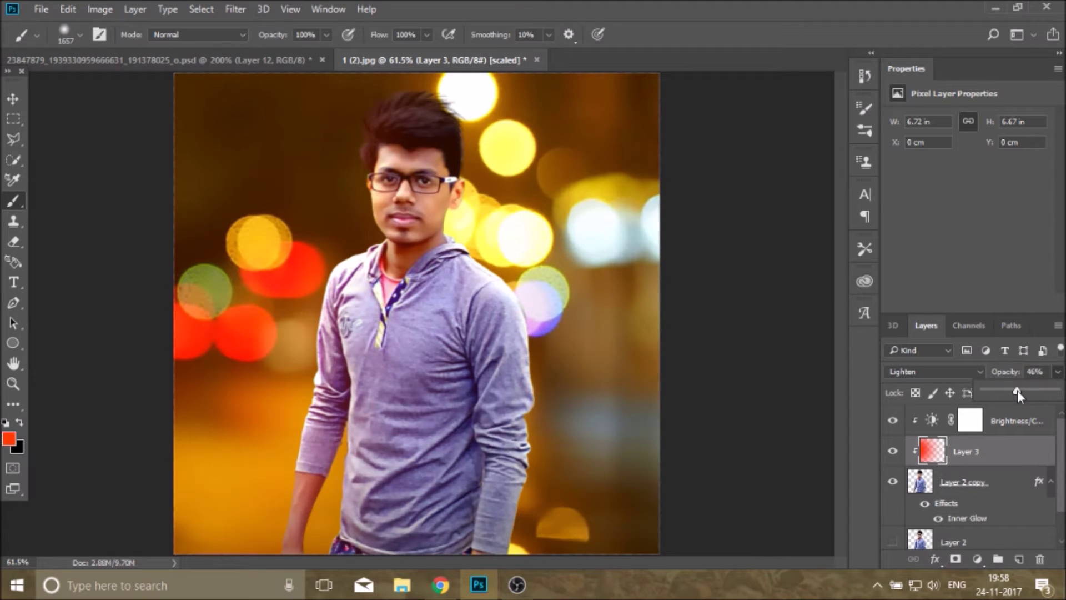
pyautogui.click(933, 371)
pyautogui.click(900, 68)
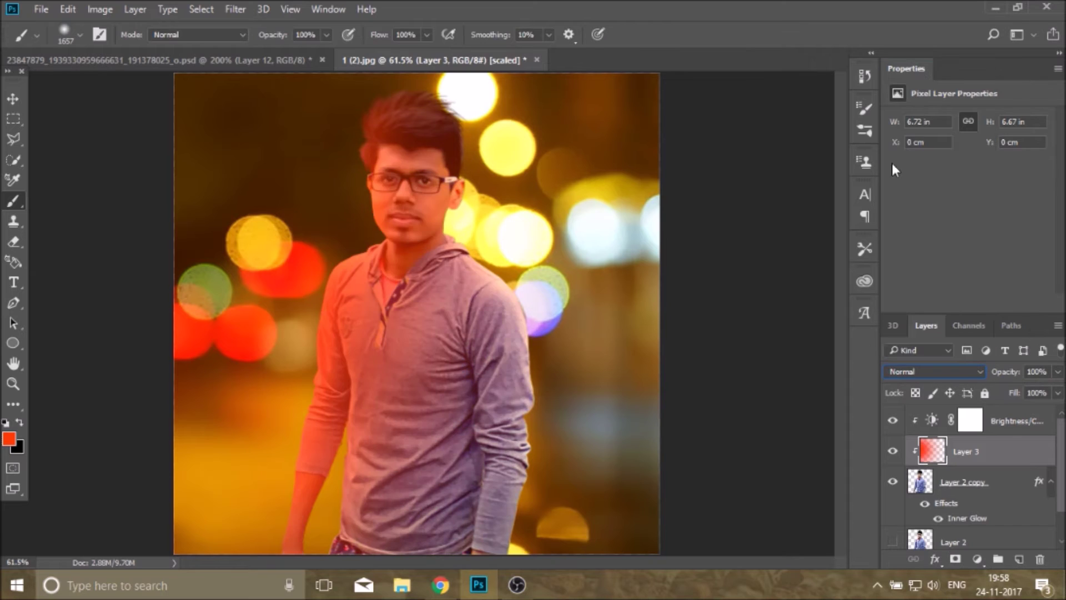
pyautogui.click(1058, 372)
pyautogui.moveTo(1058, 391); pyautogui.dragTo(1021, 392)
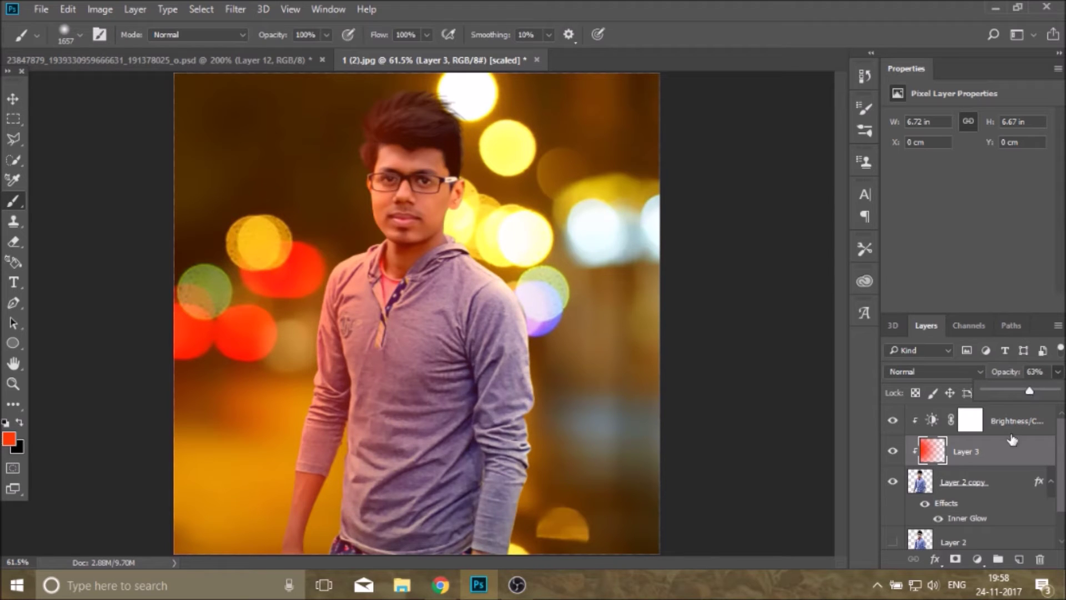
pyautogui.click(1019, 559)
pyautogui.click(9, 439)
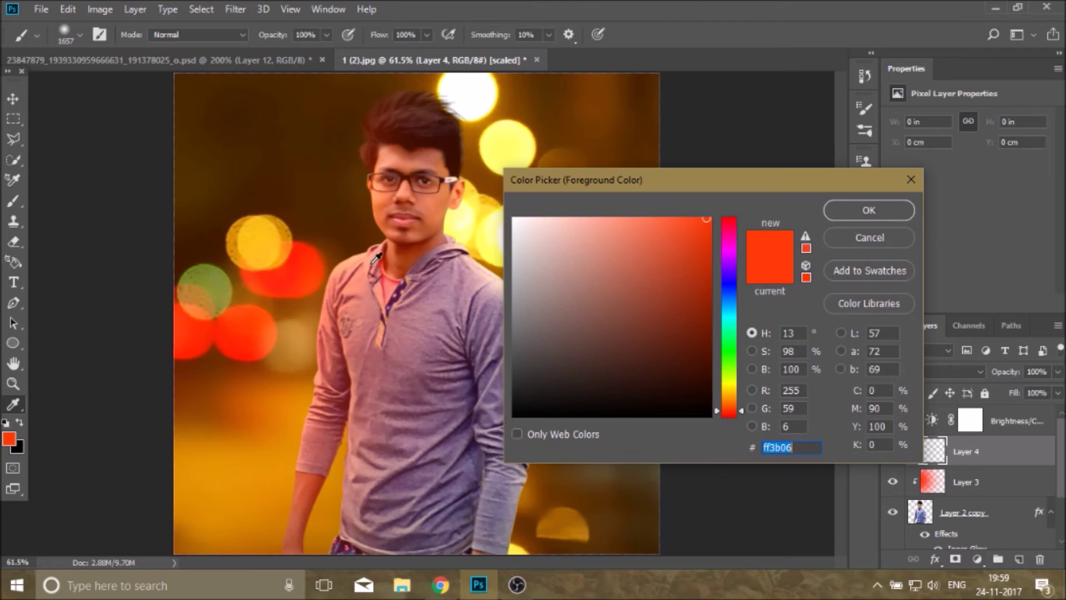
# Sample a light yellow from the image, brush a wash on Layer 4, then undo it
pyautogui.moveTo(643, 178); pyautogui.dragTo(700, 182)
pyautogui.click(495, 240)
pyautogui.press('Return')
pyautogui.press('b')
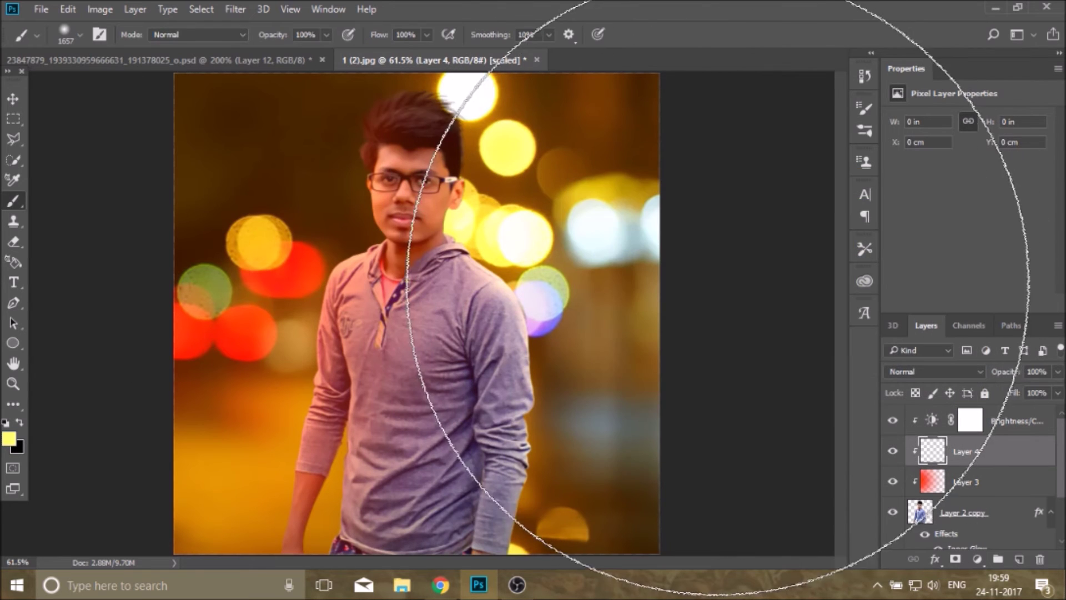
pyautogui.moveTo(547, 309); pyautogui.dragTo(972, 400)
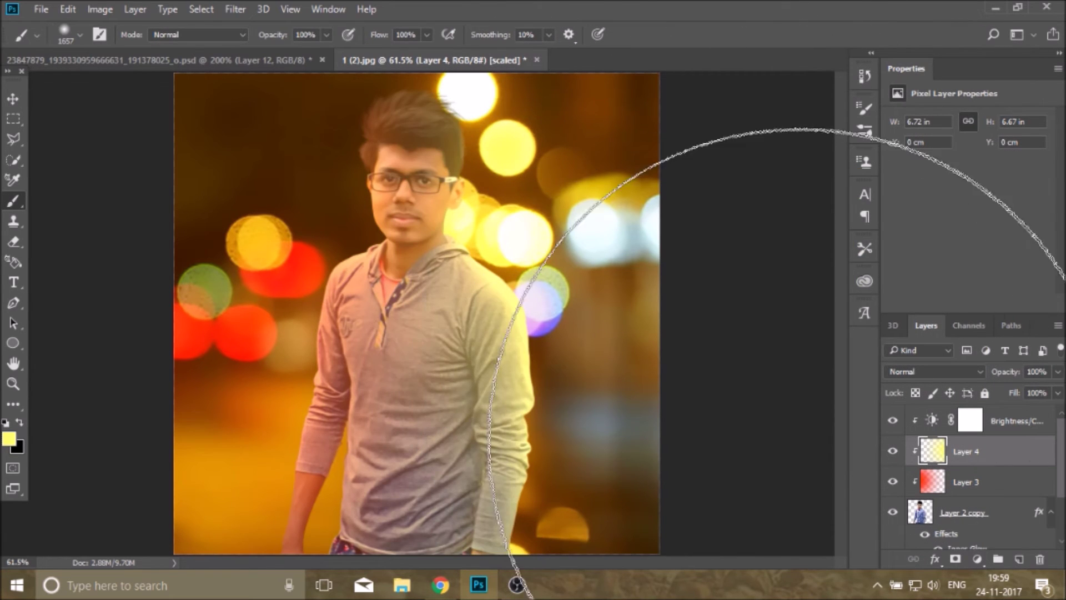
pyautogui.click(68, 9)
pyautogui.click(118, 53)
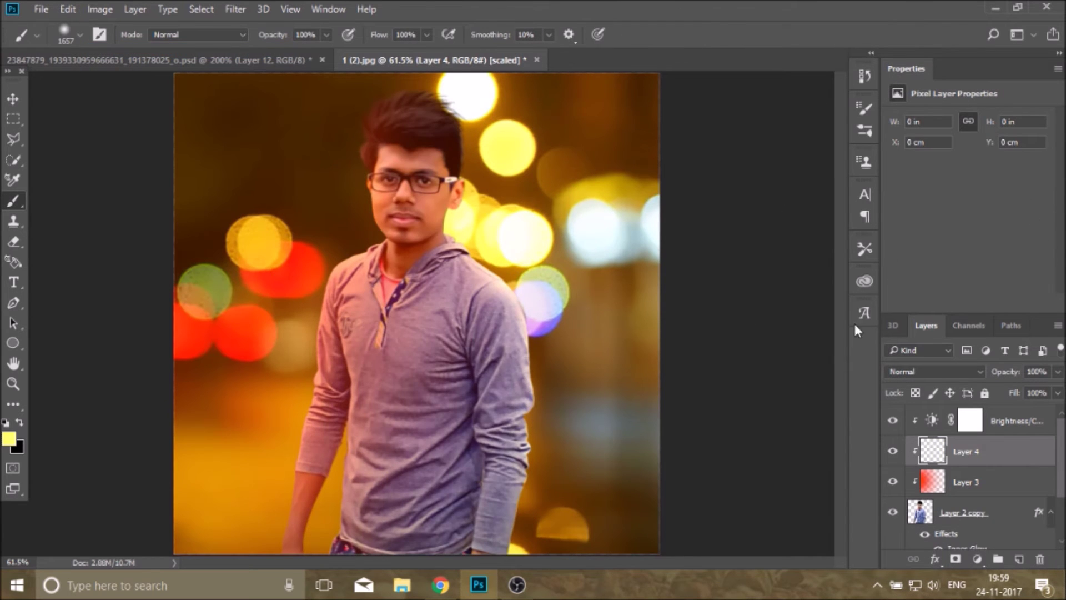
# Paint yellow over the man's right side at 64% opacity and add a new layer above Layer 3
pyautogui.click(805, 422)
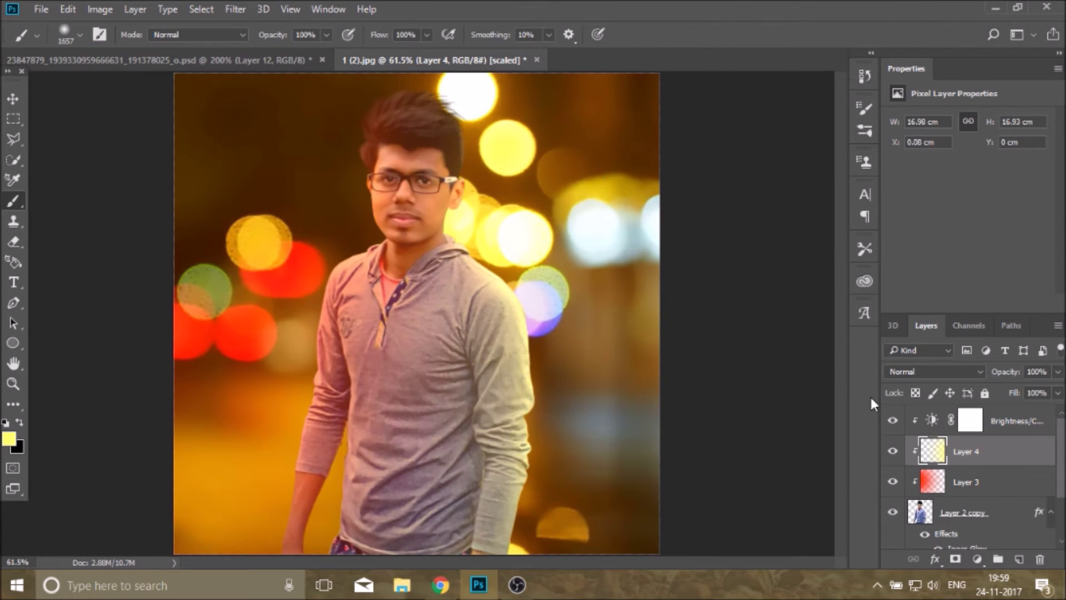
pyautogui.click(13, 99)
pyautogui.click(1058, 372)
pyautogui.moveTo(1058, 390); pyautogui.dragTo(1031, 391)
pyautogui.click(960, 480)
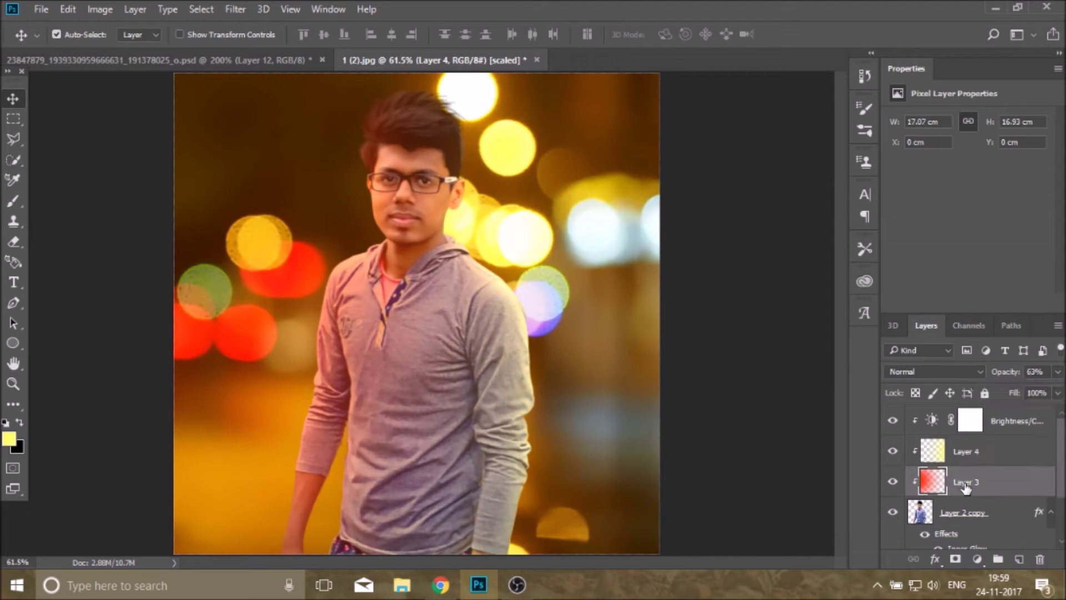
pyautogui.click(1019, 559)
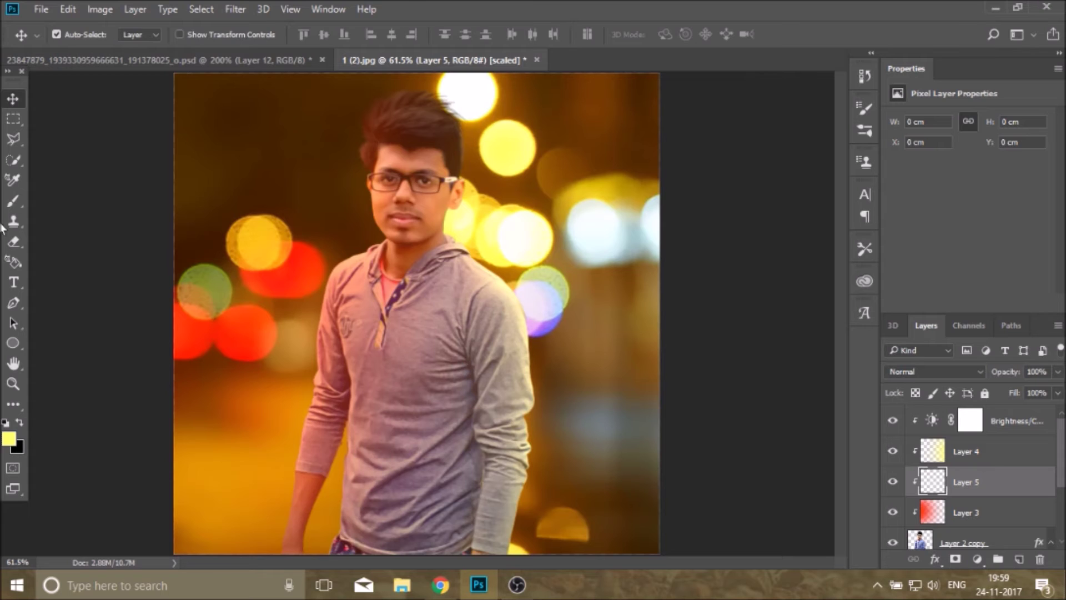
# Paint a soft red wash over the man on Layer 5, then add empty Layer 6 above it
pyautogui.click(13, 201)
pyautogui.click(9, 438)
pyautogui.click(792, 223)
pyautogui.click(768, 265)
pyautogui.click(931, 214)
pyautogui.moveTo(239, 333); pyautogui.dragTo(139, 162)
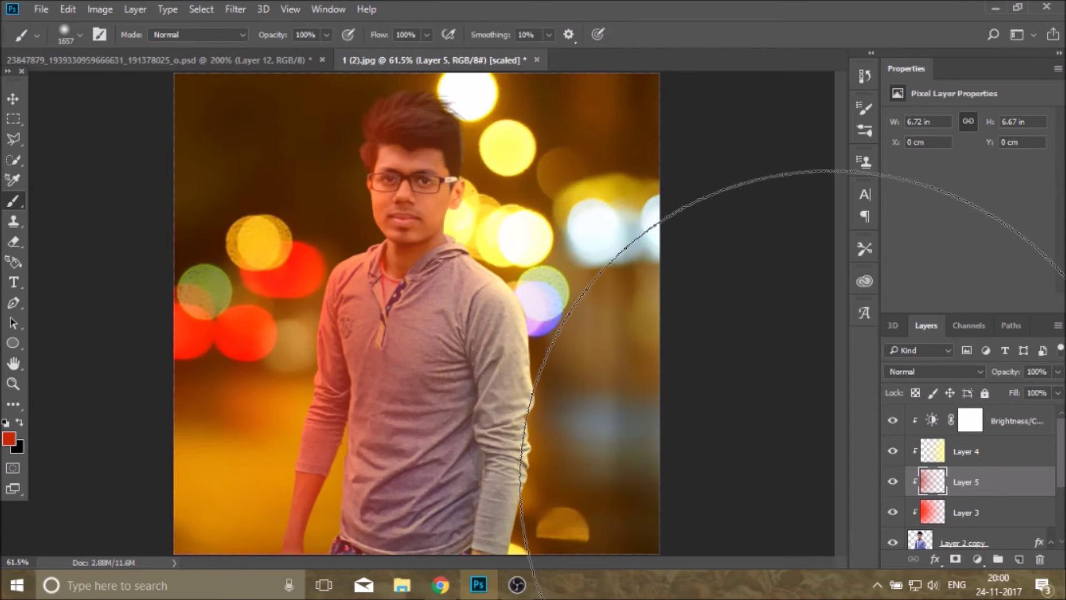
pyautogui.click(1019, 559)
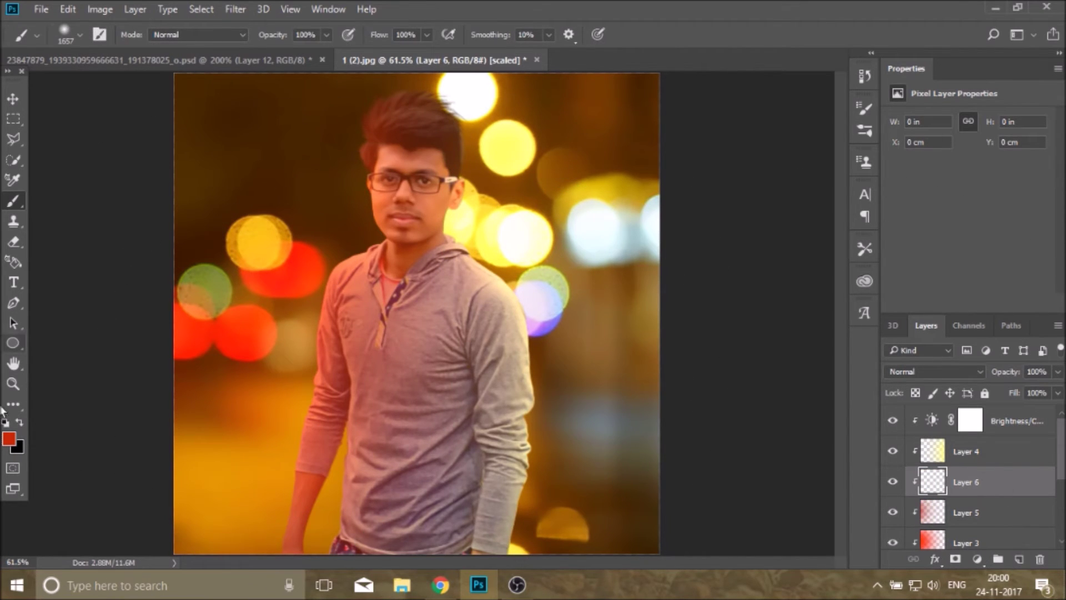
# Sample purple from the bokeh and paint it over the man's right shoulder and arm with a soft 354 px brush
pyautogui.click(9, 439)
pyautogui.click(550, 317)
pyautogui.press('Return')
pyautogui.click(65, 35)
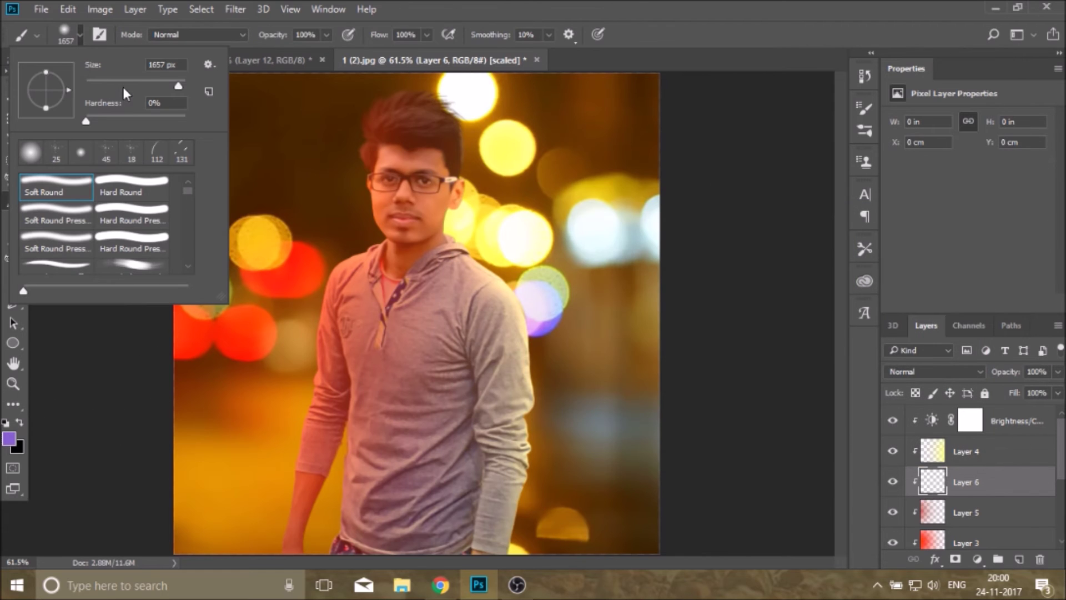
pyautogui.click(602, 333)
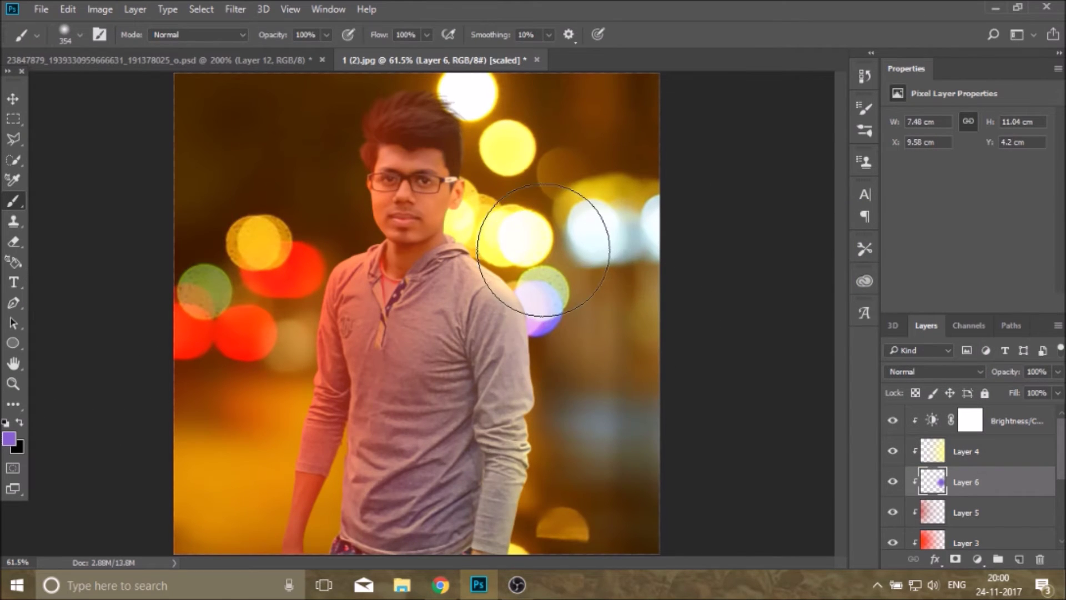
pyautogui.moveTo(586, 330); pyautogui.dragTo(583, 381)
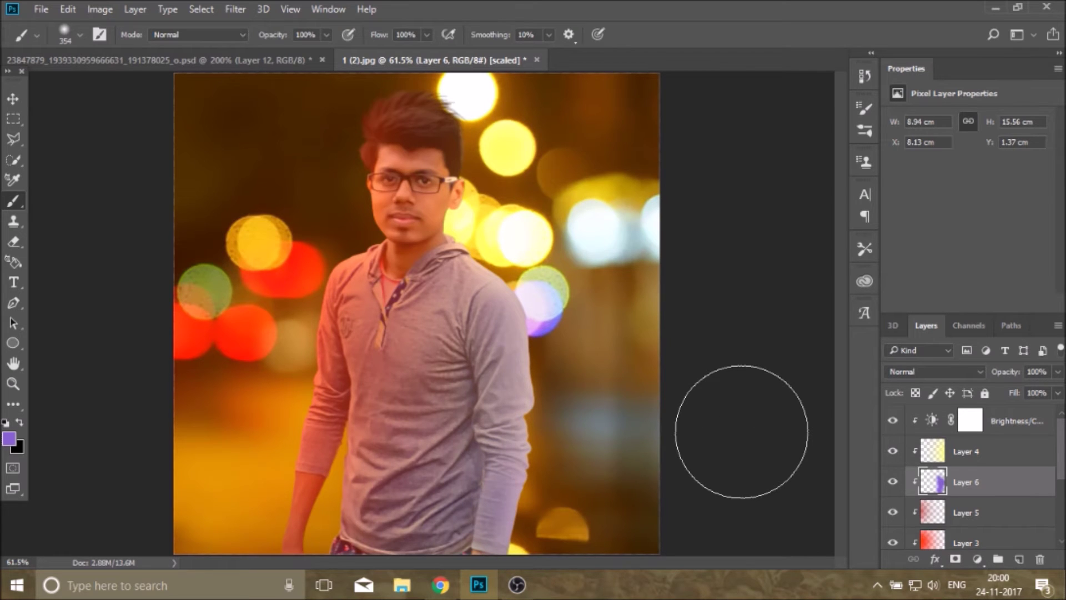
pyautogui.moveTo(536, 238); pyautogui.dragTo(576, 388)
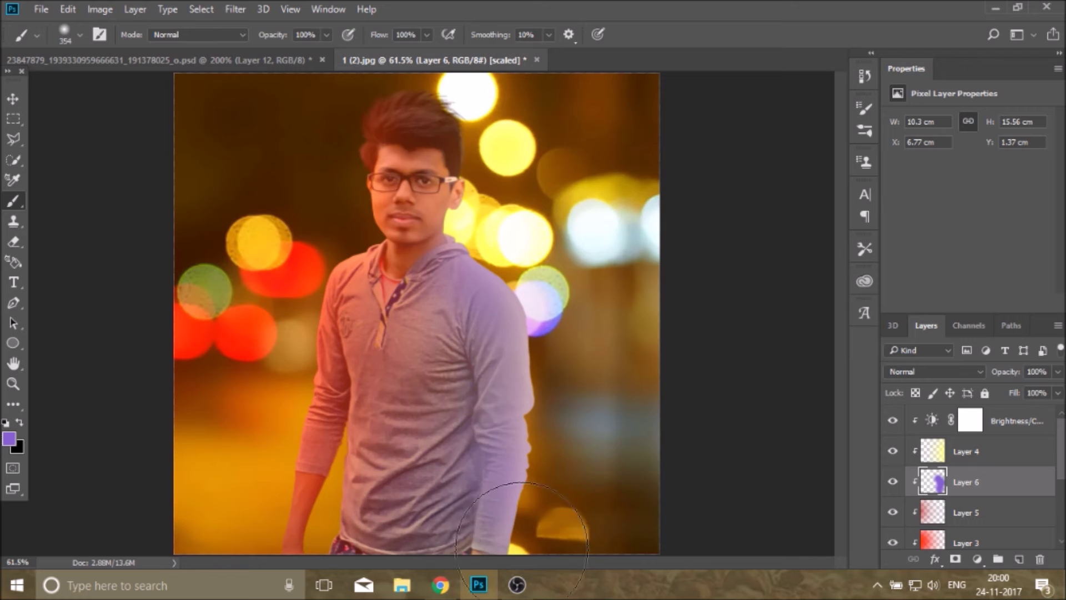
# Blend the purple Layer 6 in Soft Light at 55% opacity
pyautogui.click(1058, 372)
pyautogui.moveTo(1058, 390); pyautogui.dragTo(1024, 392)
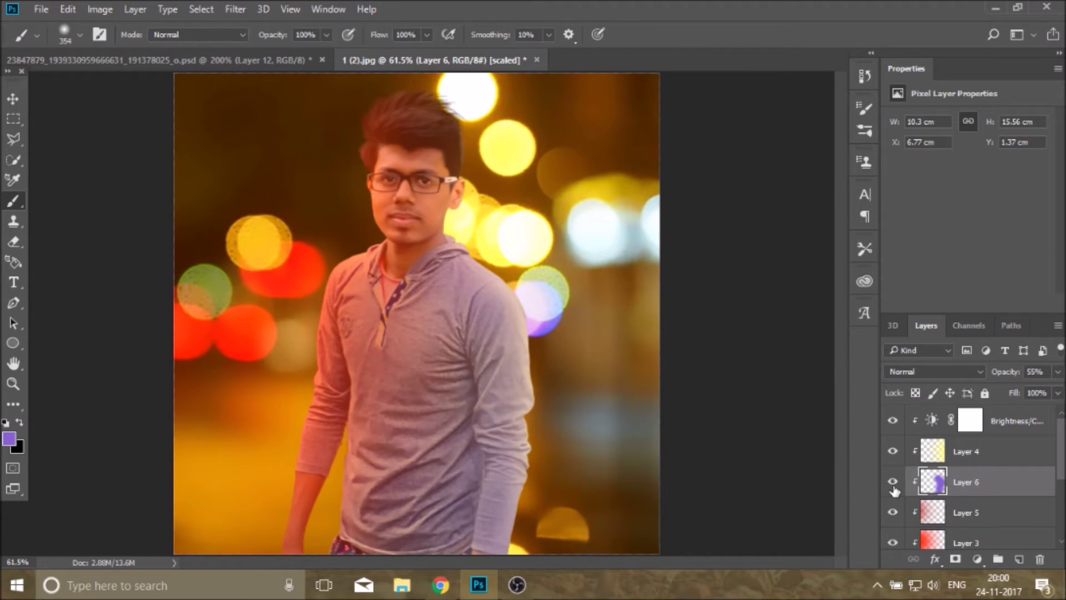
pyautogui.click(979, 371)
pyautogui.click(919, 223)
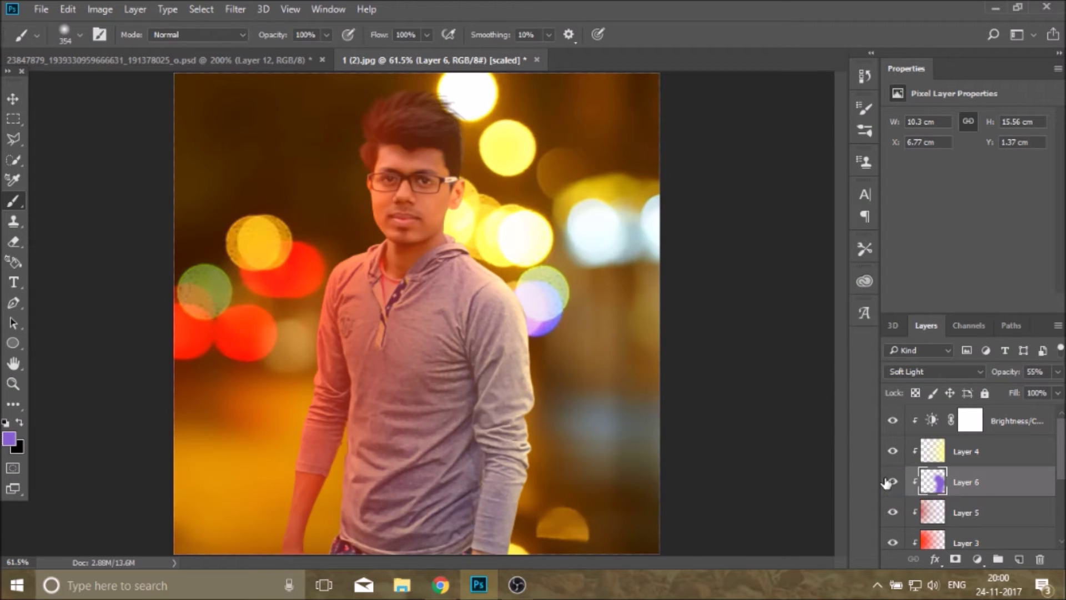
pyautogui.scroll(-3, 1005, 500)
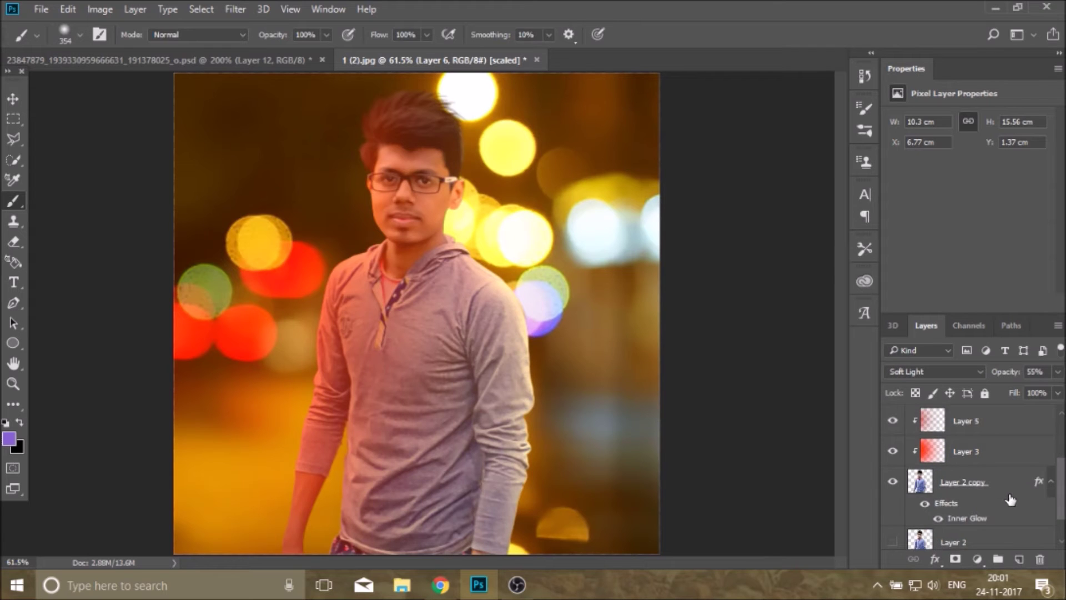
# Add clipped Layer 7 above Layer 2 copy and paint orange on the man's left arm with a bigger brush
pyautogui.scroll(1, 1010, 500)
pyautogui.click(1009, 511)
pyautogui.click(1019, 559)
pyautogui.click(9, 438)
pyautogui.click(249, 456)
pyautogui.click(930, 212)
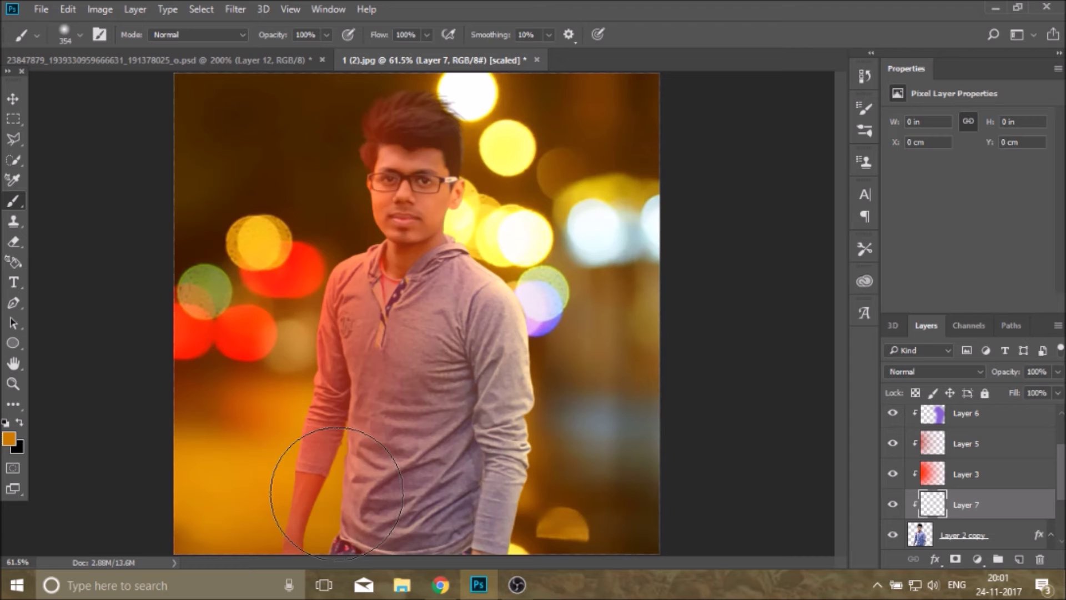
pyautogui.click(288, 486)
pyautogui.click(68, 10)
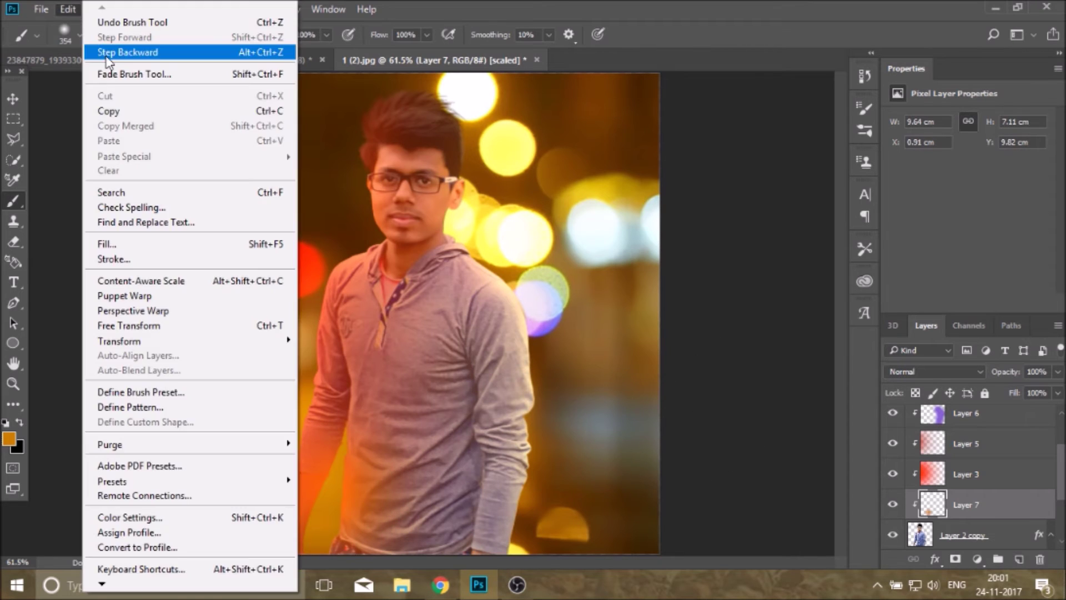
pyautogui.click(108, 82)
pyautogui.rightClick(108, 82)
pyautogui.click(288, 477)
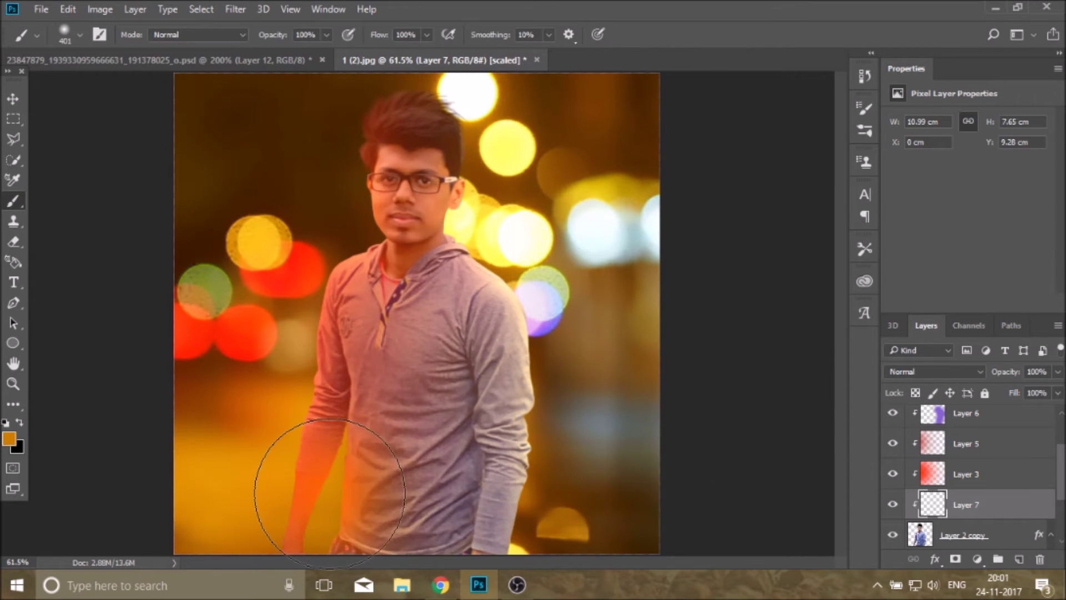
# Set the orange layer to Soft Light at 54% opacity and add empty Layer 8 below it
pyautogui.click(1058, 371)
pyautogui.moveTo(1059, 390); pyautogui.dragTo(1028, 394)
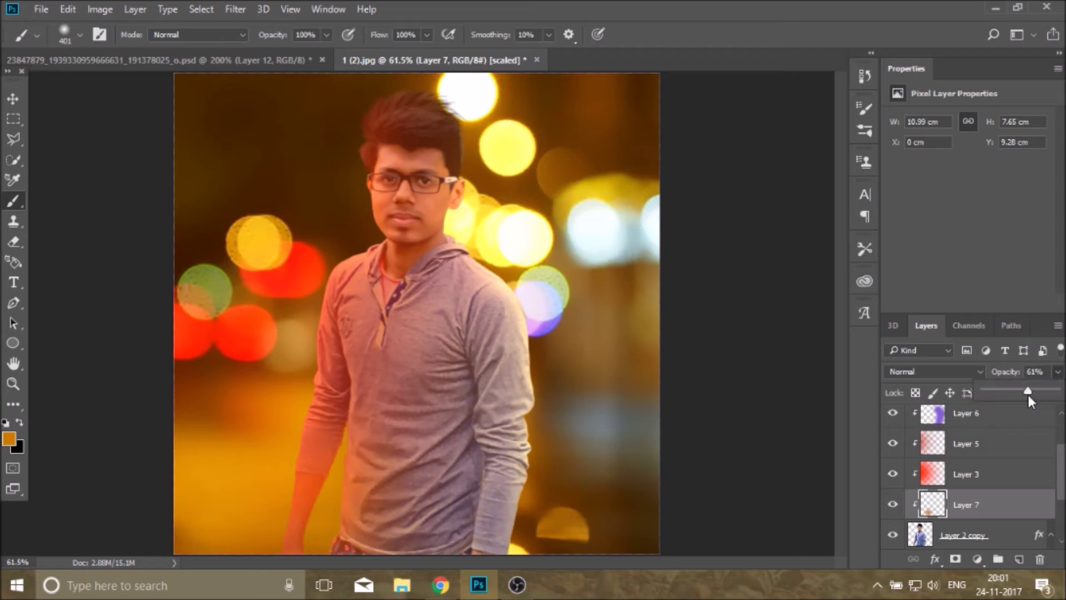
pyautogui.click(933, 372)
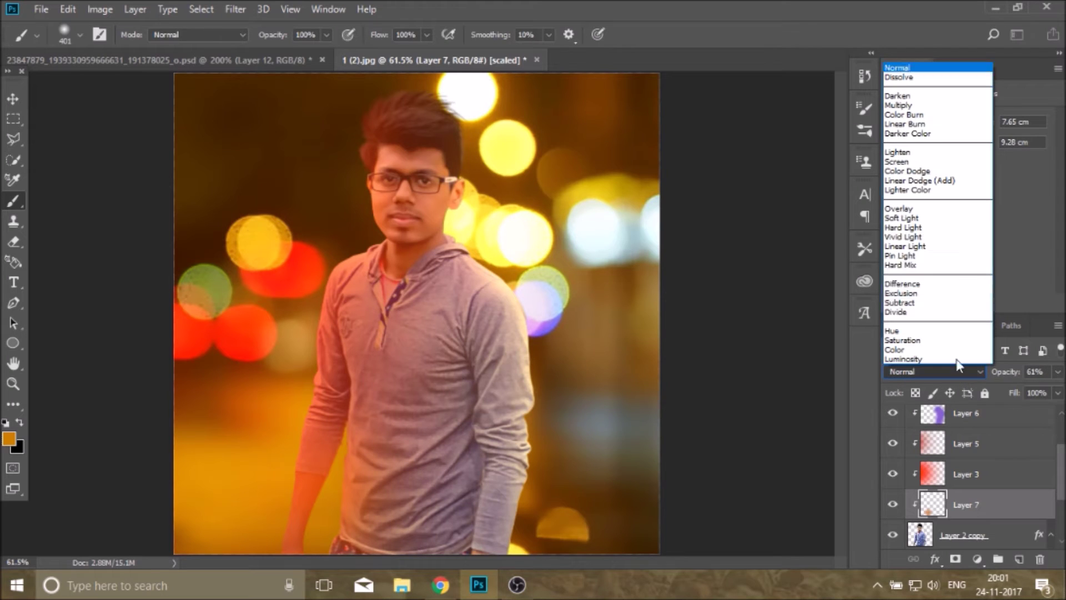
pyautogui.click(916, 221)
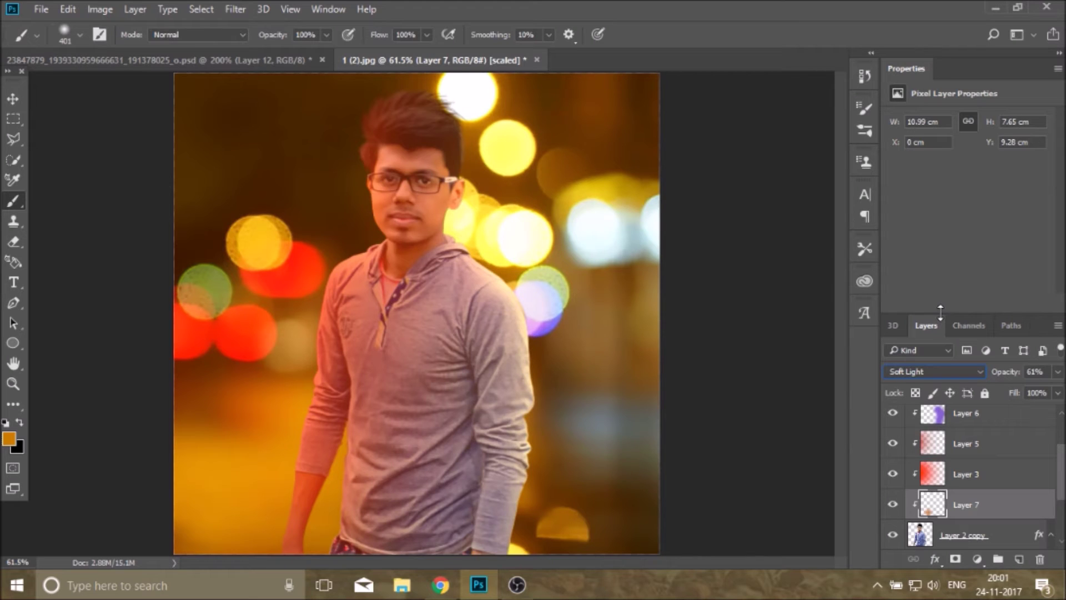
pyautogui.click(1057, 371)
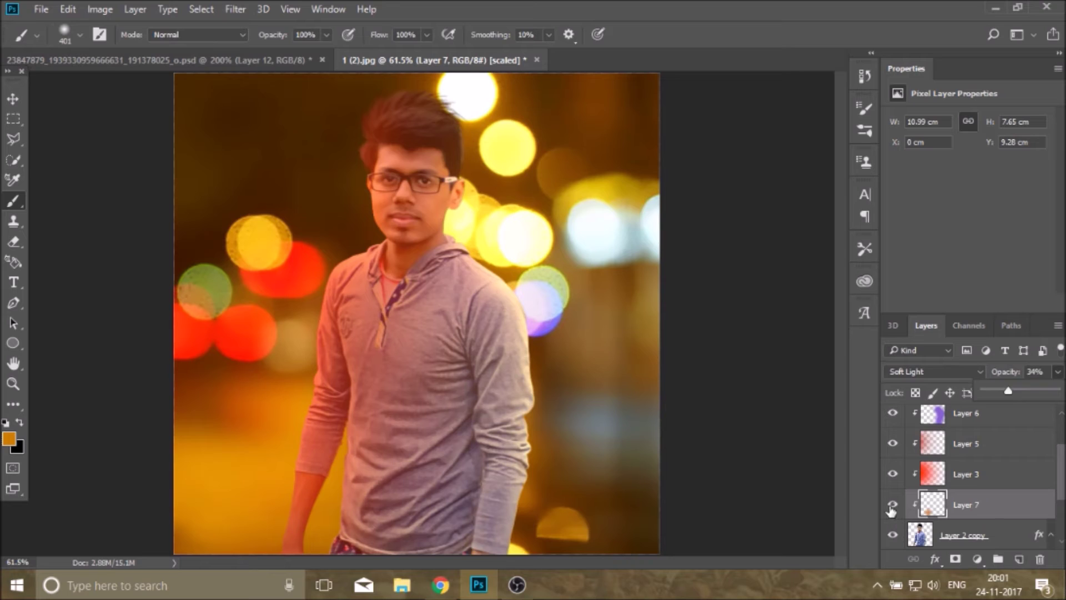
pyautogui.click(1058, 371)
pyautogui.moveTo(1007, 392); pyautogui.dragTo(1053, 403)
pyautogui.moveTo(1056, 391); pyautogui.dragTo(1025, 396)
pyautogui.click(883, 503)
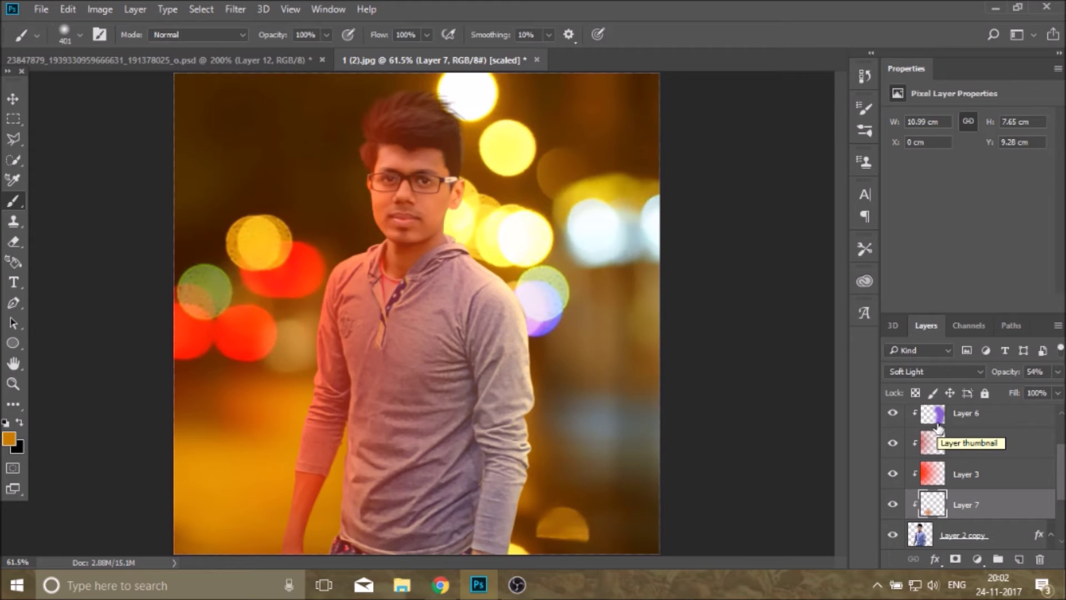
pyautogui.keyDown('ctrl'); pyautogui.click(1019, 559); pyautogui.keyUp('ctrl')
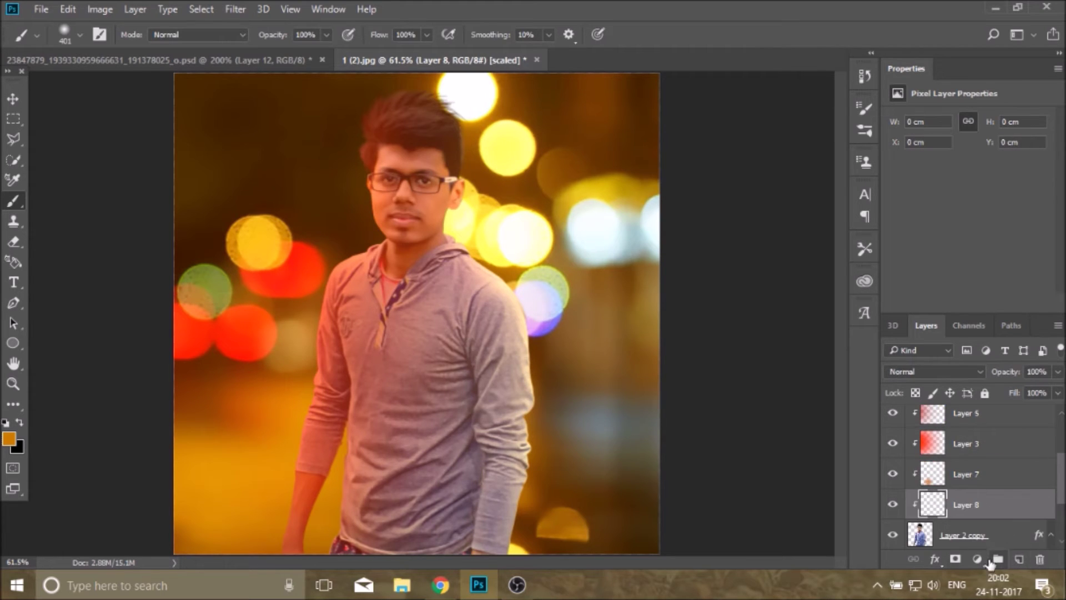
# Paint a darker brown over the upper-right background on Layer 8 and add a layer above it
pyautogui.click(8, 439)
pyautogui.click(768, 305)
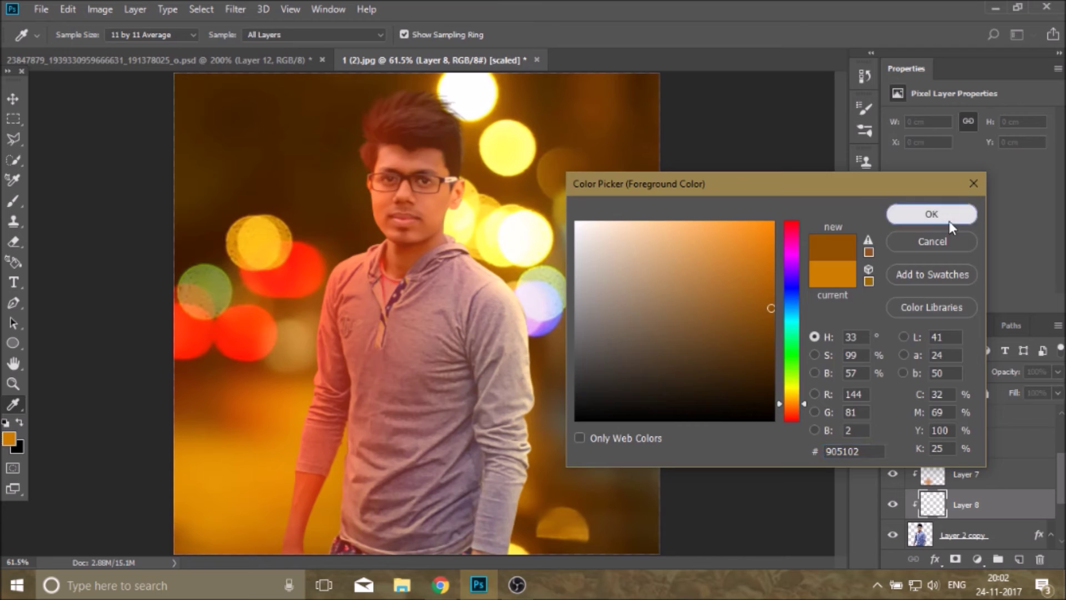
pyautogui.click(931, 213)
pyautogui.moveTo(534, 126); pyautogui.dragTo(575, 200)
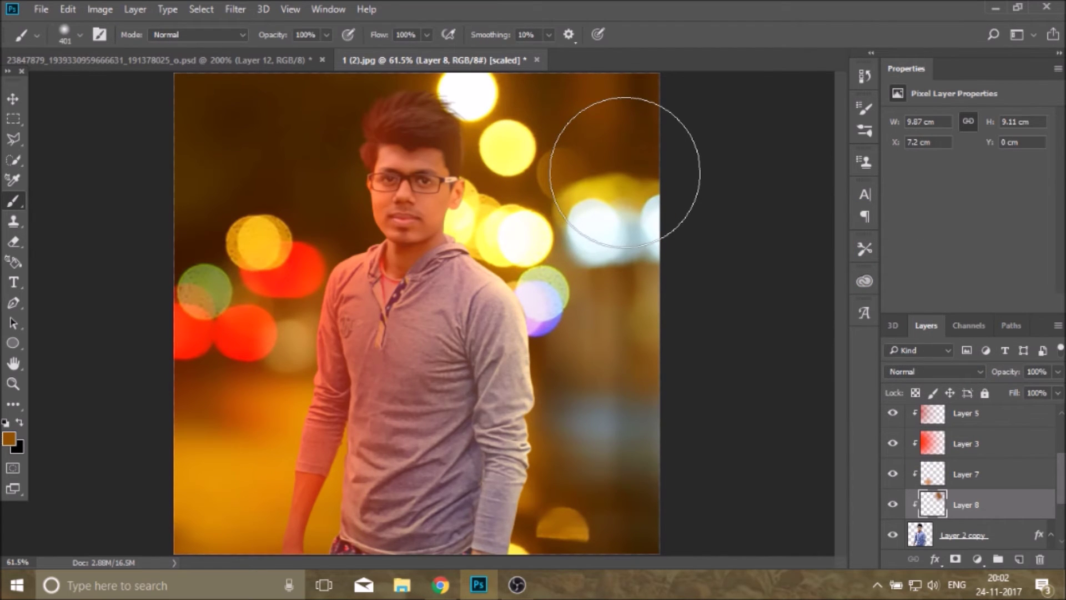
pyautogui.click(1019, 559)
# Paint yellow sampled from the bokeh along the man's right side and fade that layer to 32%
pyautogui.click(8, 439)
pyautogui.click(475, 188)
pyautogui.click(920, 217)
pyautogui.press('b')
pyautogui.moveTo(528, 227)
pyautogui.mouseDown()
pyautogui.moveTo(645, 381)
pyautogui.moveTo(568, 448)
pyautogui.mouseUp()
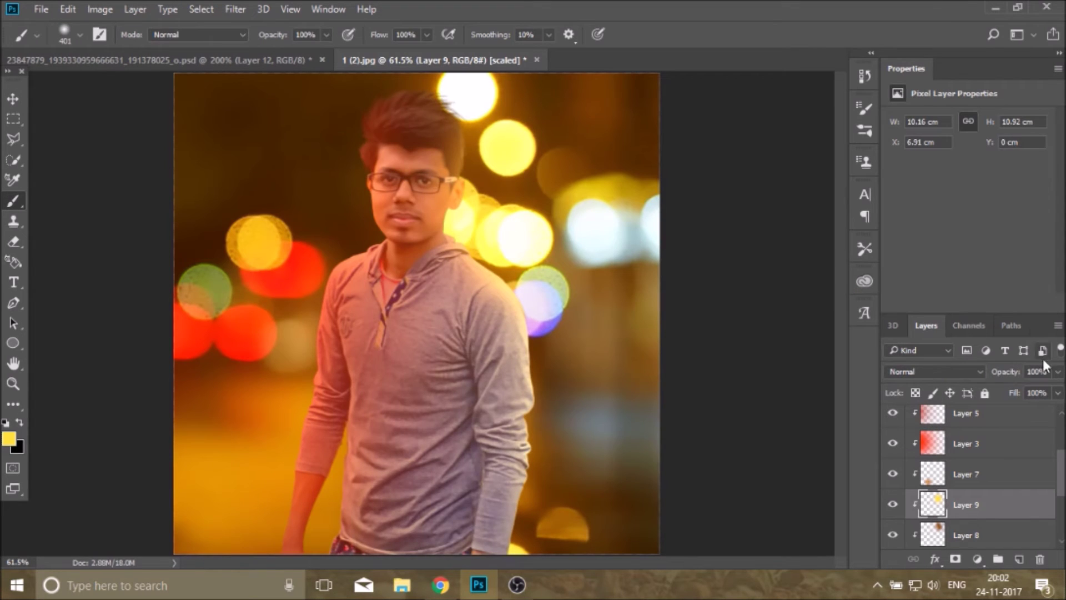
pyautogui.click(1057, 371)
pyautogui.moveTo(1057, 391); pyautogui.dragTo(1026, 393)
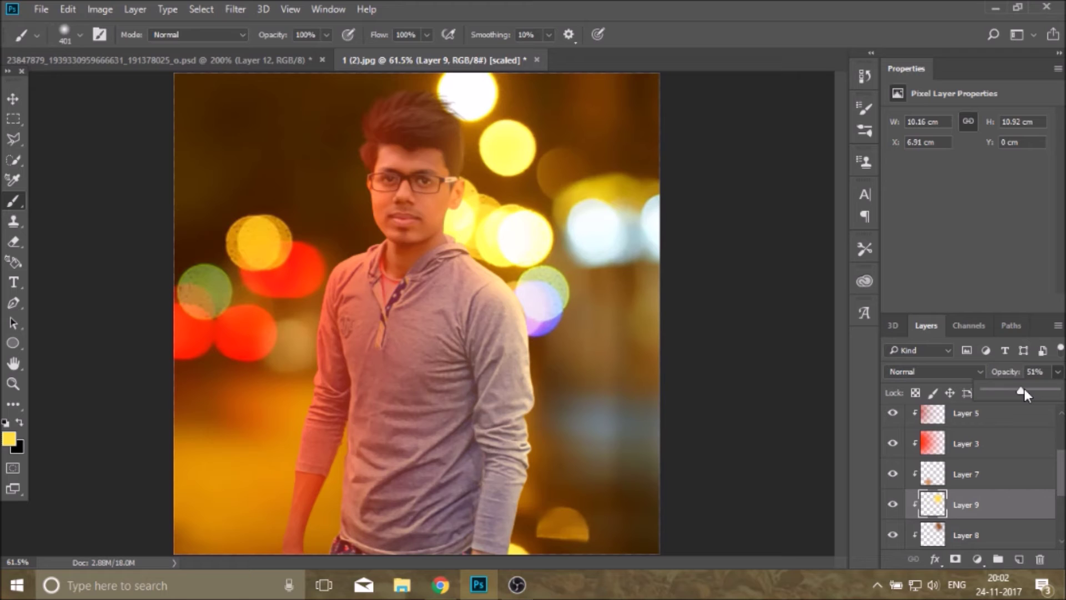
pyautogui.moveTo(1024, 391); pyautogui.dragTo(1007, 393)
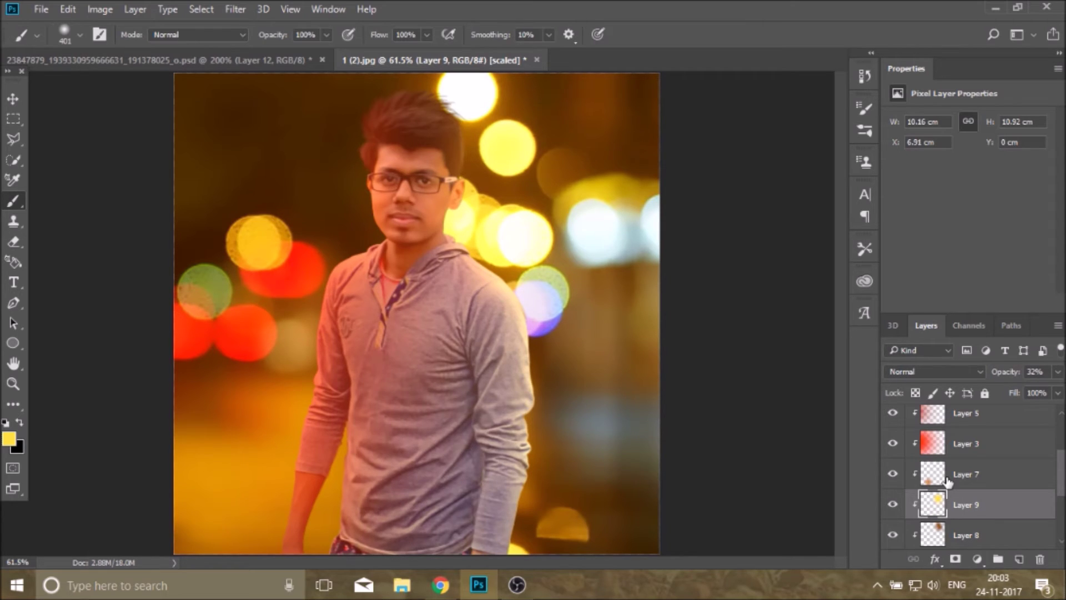
pyautogui.scroll(-2, 948, 481)
pyautogui.click(964, 504)
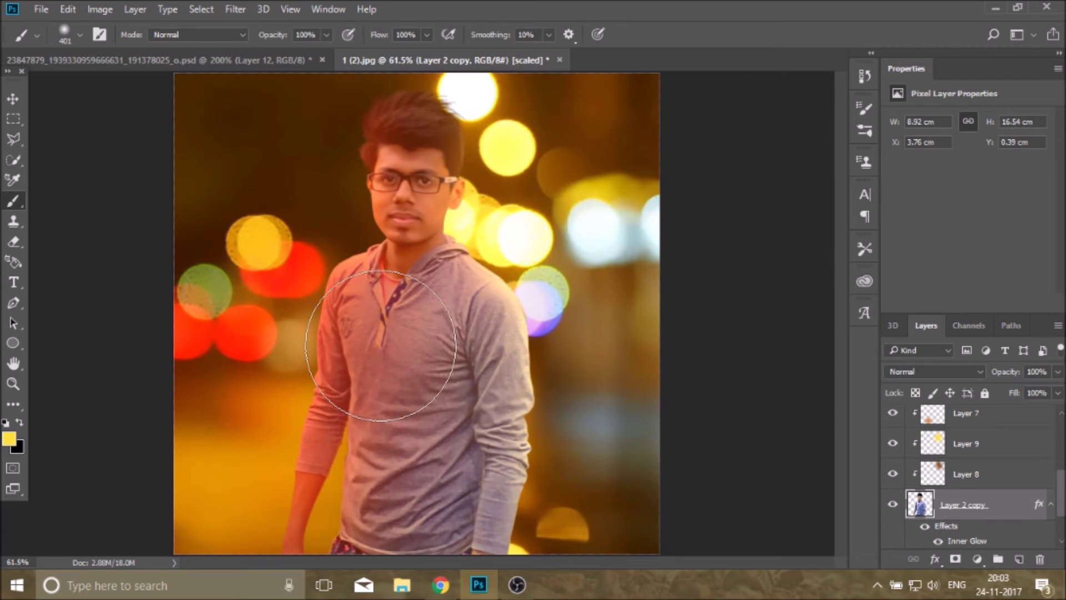
# Cool and darken Layer 2 copy with Camera Raw Temperature and Exposure, then compare the result
pyautogui.click(236, 9)
pyautogui.click(275, 126)
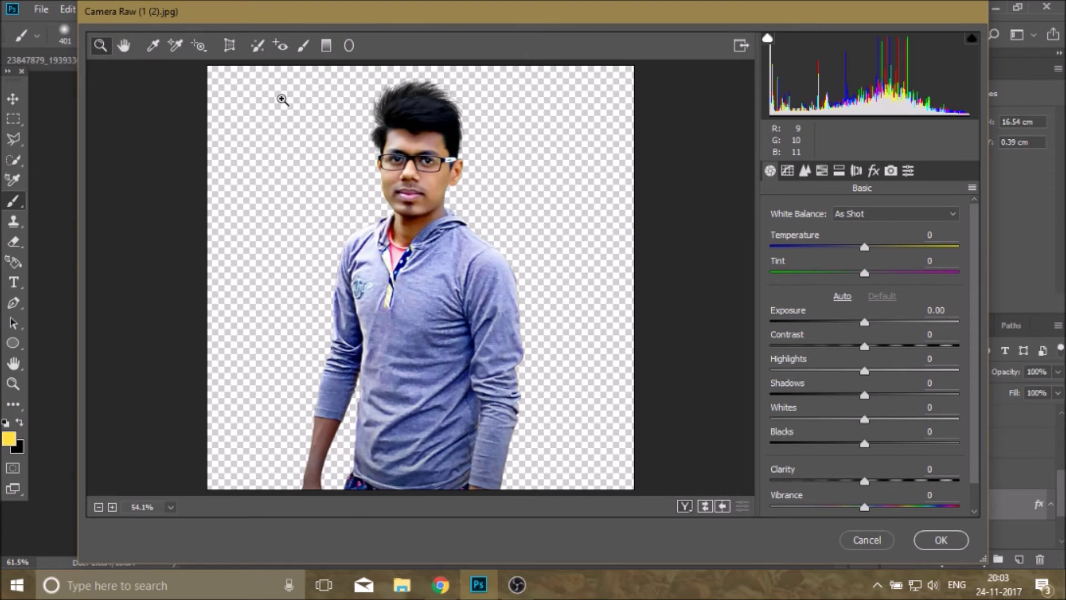
pyautogui.moveTo(864, 248); pyautogui.dragTo(851, 253)
pyautogui.moveTo(864, 323)
pyautogui.mouseDown()
pyautogui.moveTo(856, 327)
pyautogui.moveTo(878, 377)
pyautogui.moveTo(849, 400)
pyautogui.moveTo(885, 419)
pyautogui.moveTo(860, 446)
pyautogui.mouseUp()
pyautogui.press('Return')
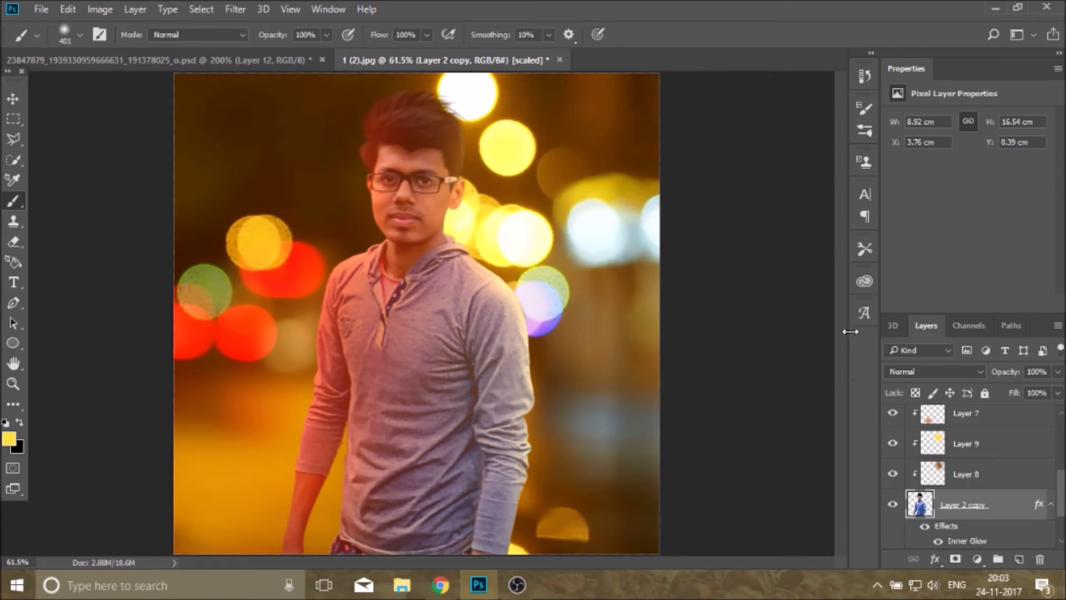
pyautogui.click(893, 507)
pyautogui.click(893, 506)
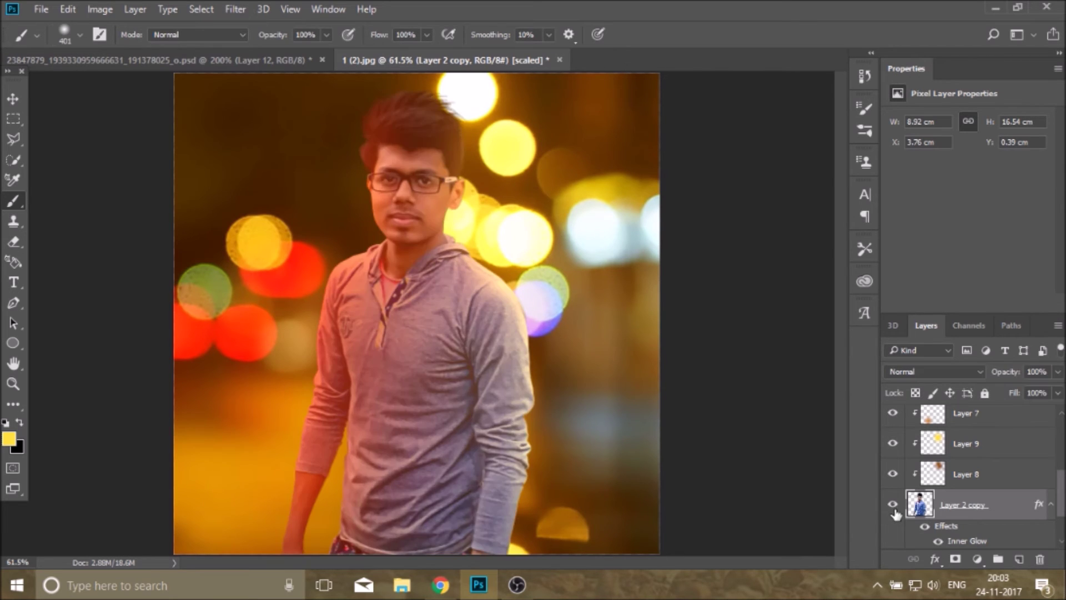
# Add clipped Layer 10 and set a purple sampled from the bokeh lights as foreground colour
pyautogui.click(1019, 559)
pyautogui.click(9, 438)
pyautogui.click(569, 406)
pyautogui.click(541, 326)
pyautogui.click(931, 214)
pyautogui.press('b')
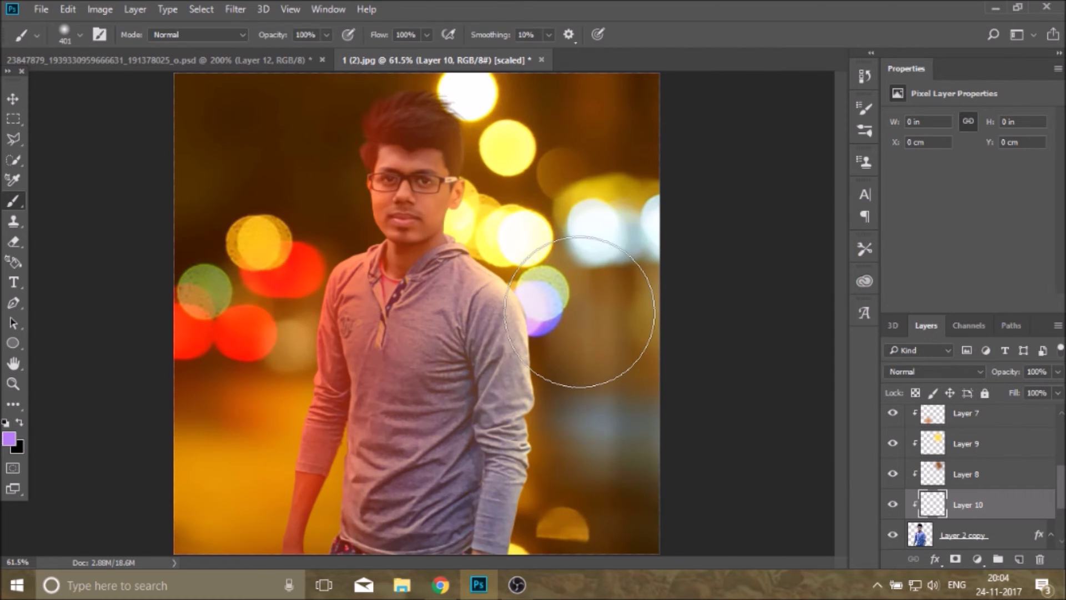
# Add clipped Layer 11 and paint a sampled brown over the man's lower right side and arm
pyautogui.click(1019, 559)
pyautogui.click(9, 439)
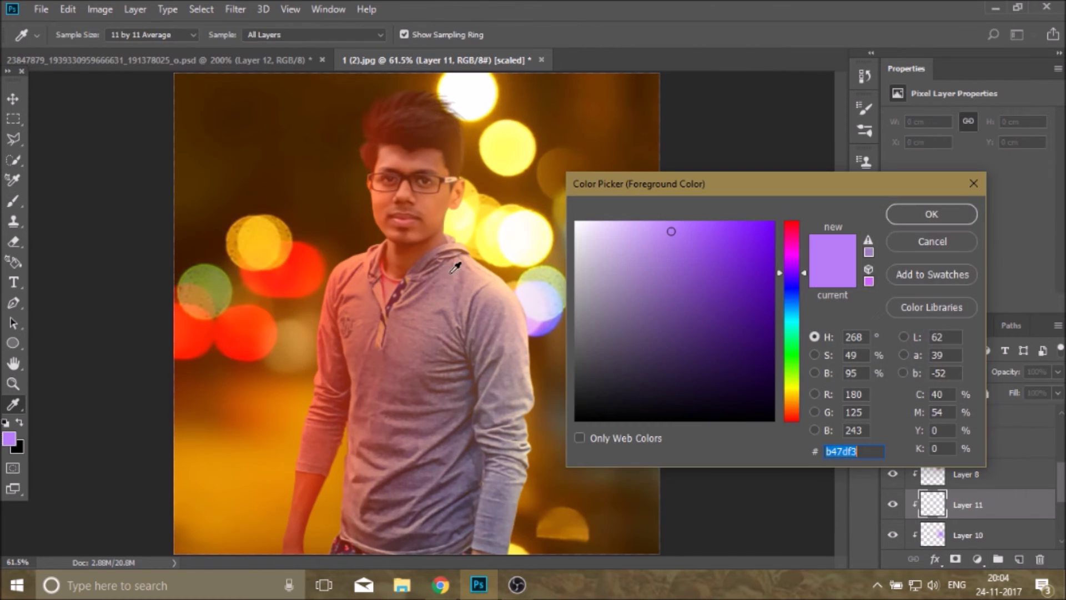
pyautogui.click(547, 405)
pyautogui.press('Return')
pyautogui.moveTo(662, 460); pyautogui.dragTo(572, 511)
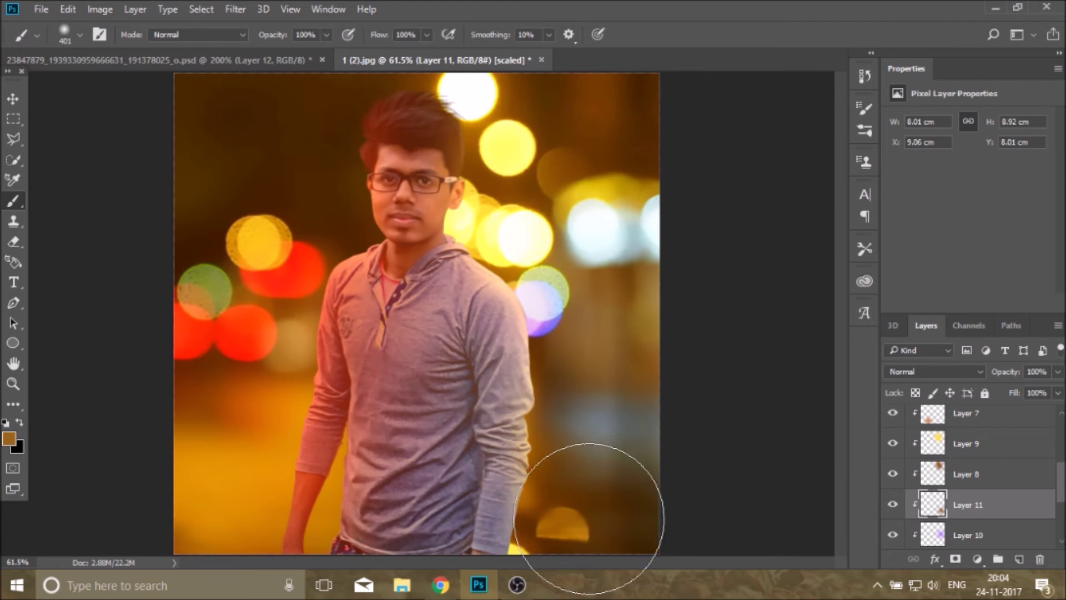
pyautogui.moveTo(622, 452)
pyautogui.mouseDown()
pyautogui.moveTo(607, 369)
pyautogui.moveTo(687, 373)
pyautogui.mouseUp()
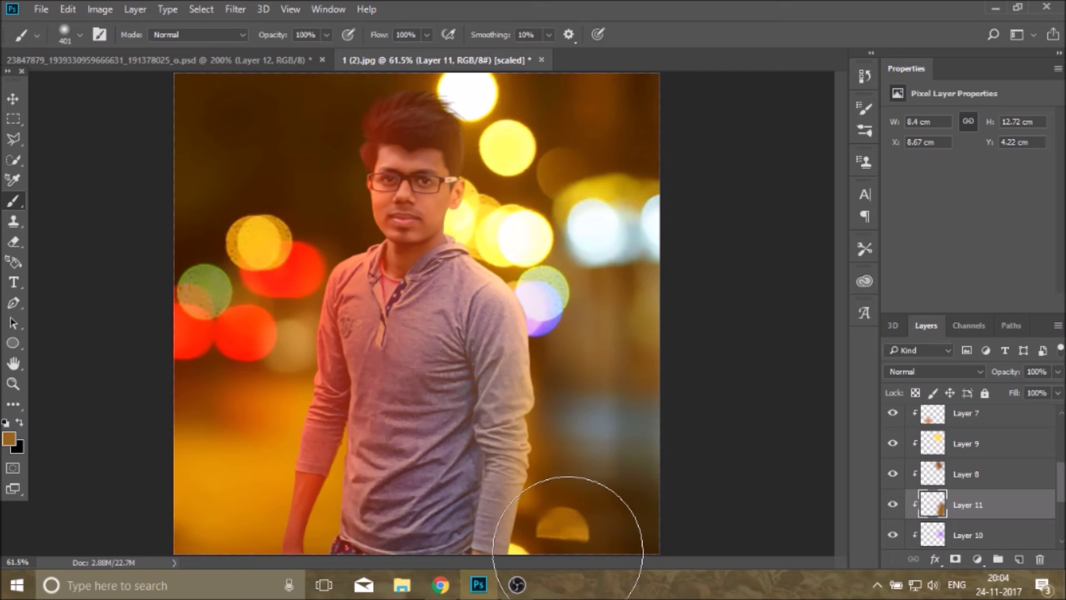
pyautogui.moveTo(580, 524); pyautogui.dragTo(583, 488)
pyautogui.moveTo(612, 431)
pyautogui.mouseDown()
pyautogui.moveTo(607, 352)
pyautogui.moveTo(575, 278)
pyautogui.mouseUp()
# Fade the brown Layer 11 to 65% opacity, compare it, and touch up the lower right edge
pyautogui.click(1057, 372)
pyautogui.moveTo(1042, 389)
pyautogui.mouseDown()
pyautogui.moveTo(1016, 389)
pyautogui.moveTo(1031, 391)
pyautogui.mouseUp()
pyautogui.click(892, 505)
pyautogui.click(893, 506)
pyautogui.click(893, 505)
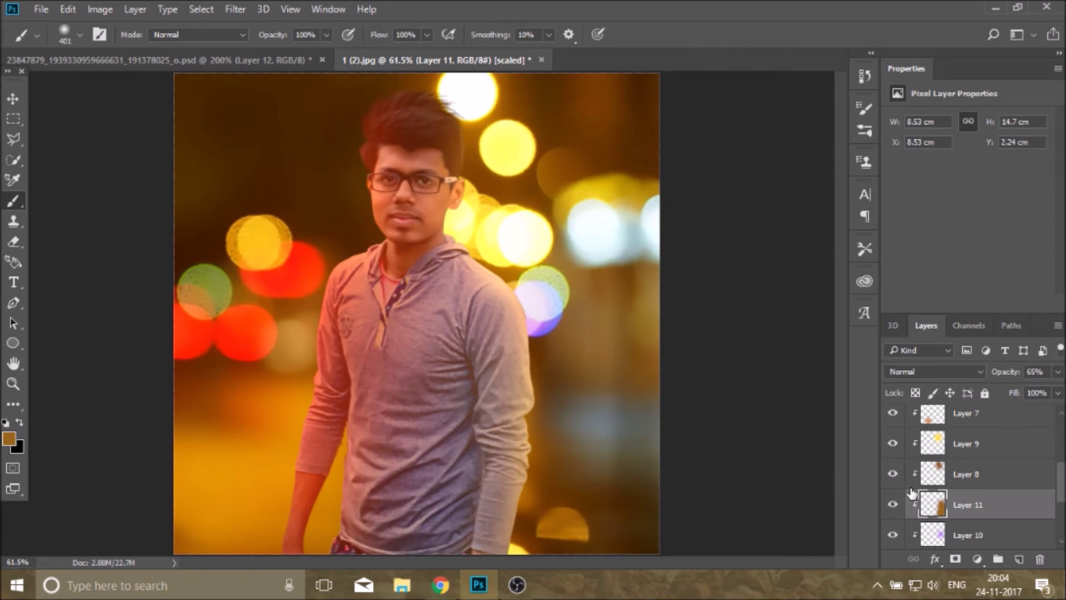
pyautogui.moveTo(607, 523); pyautogui.dragTo(637, 537)
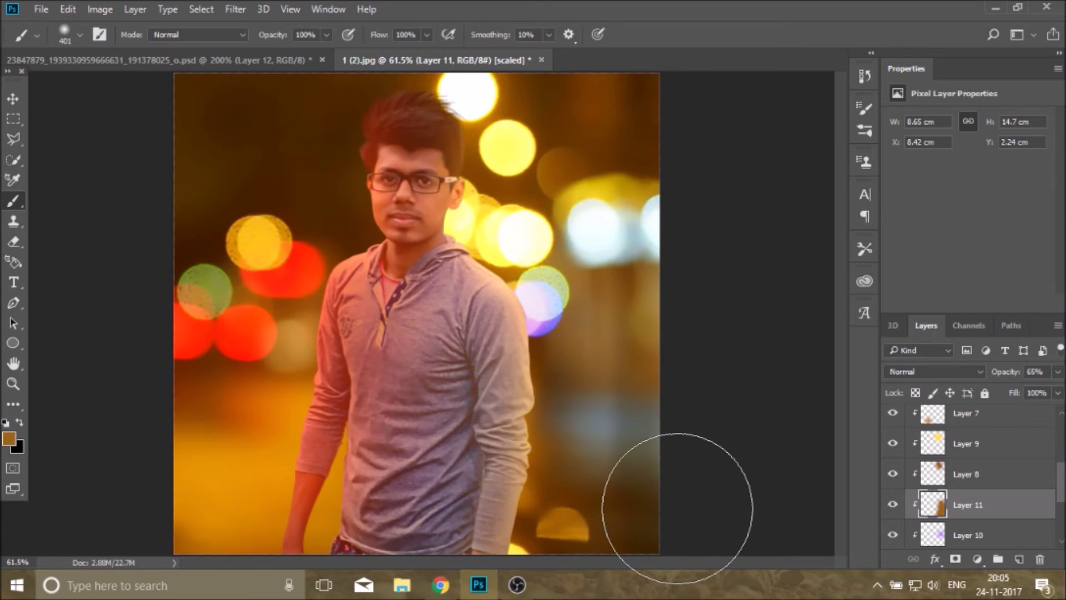
# Add Layer 12 and dab light yellow from the bokeh near the shoulder with a soft 259 px brush
pyautogui.click(1019, 559)
pyautogui.click(9, 439)
pyautogui.click(461, 225)
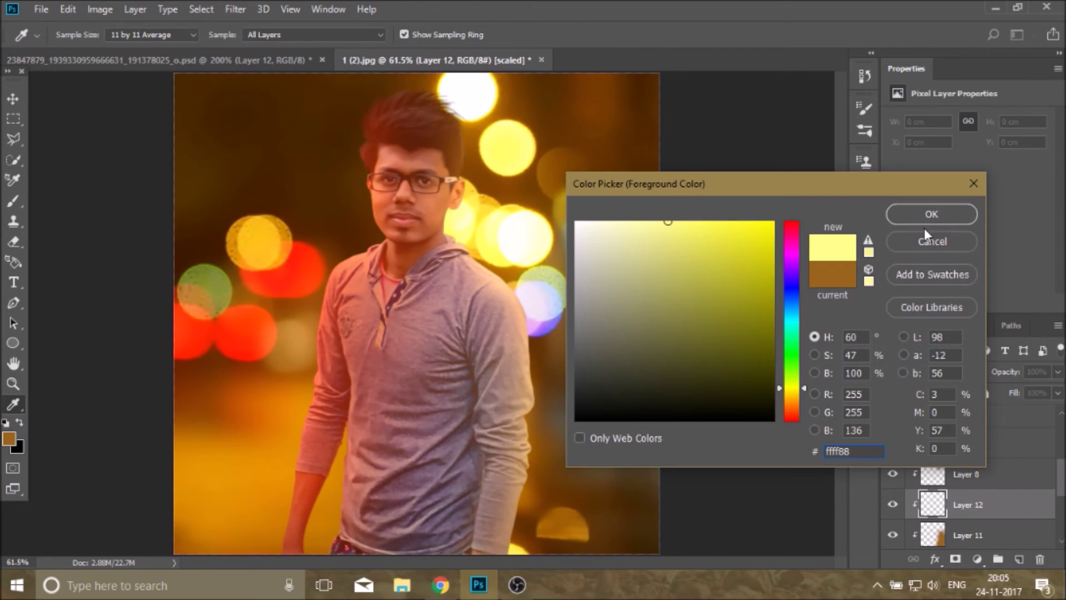
pyautogui.click(931, 214)
pyautogui.press('b')
pyautogui.click(80, 34)
pyautogui.moveTo(156, 89); pyautogui.dragTo(164, 87)
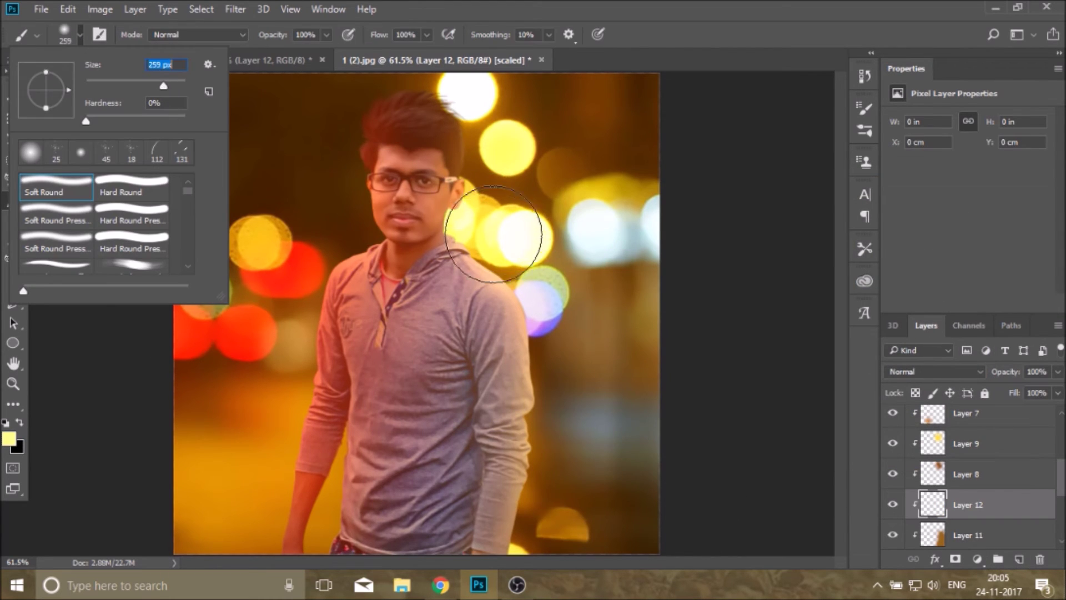
pyautogui.click(486, 240)
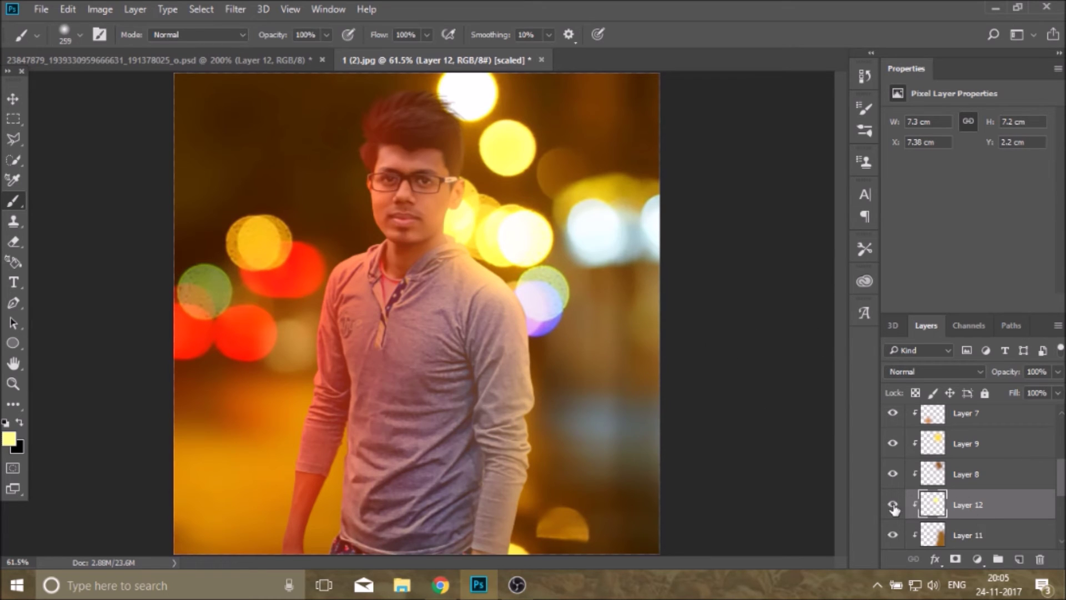
# Step back twice, repaint the yellow glow near the neck, and set Layer 12 to 77% opacity
pyautogui.click(68, 9)
pyautogui.click(111, 45)
pyautogui.click(68, 9)
pyautogui.click(111, 45)
pyautogui.click(468, 234)
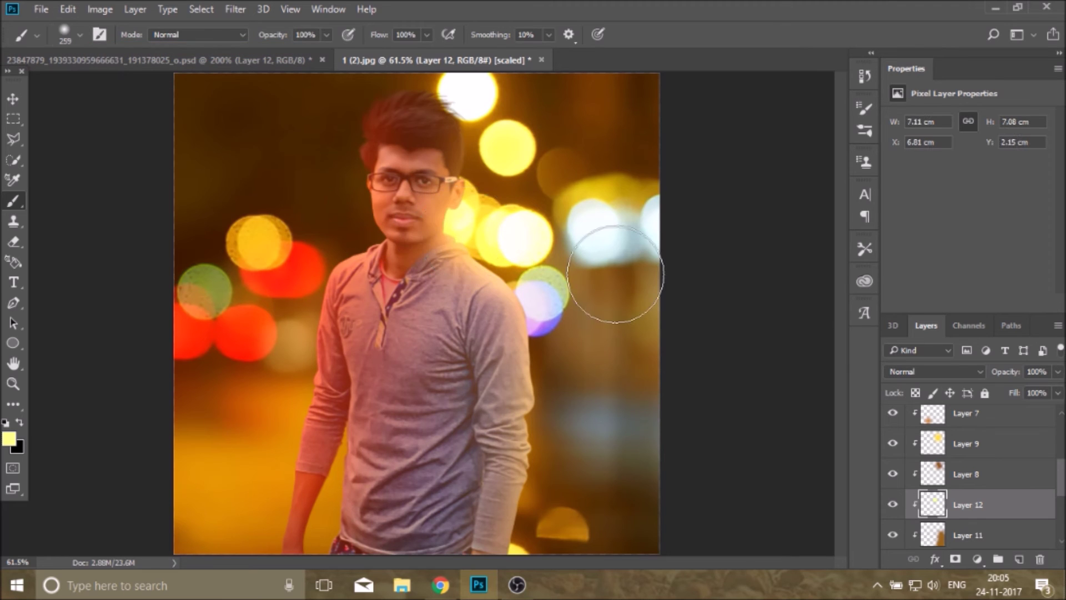
pyautogui.click(1058, 371)
pyautogui.moveTo(1056, 390); pyautogui.dragTo(1041, 394)
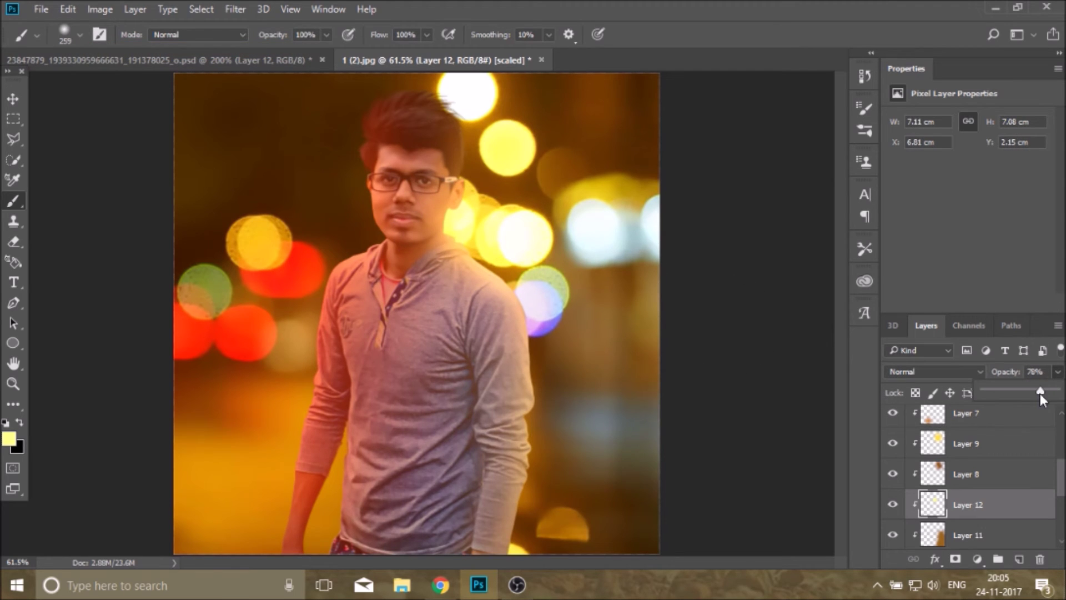
pyautogui.click(892, 505)
pyautogui.click(892, 506)
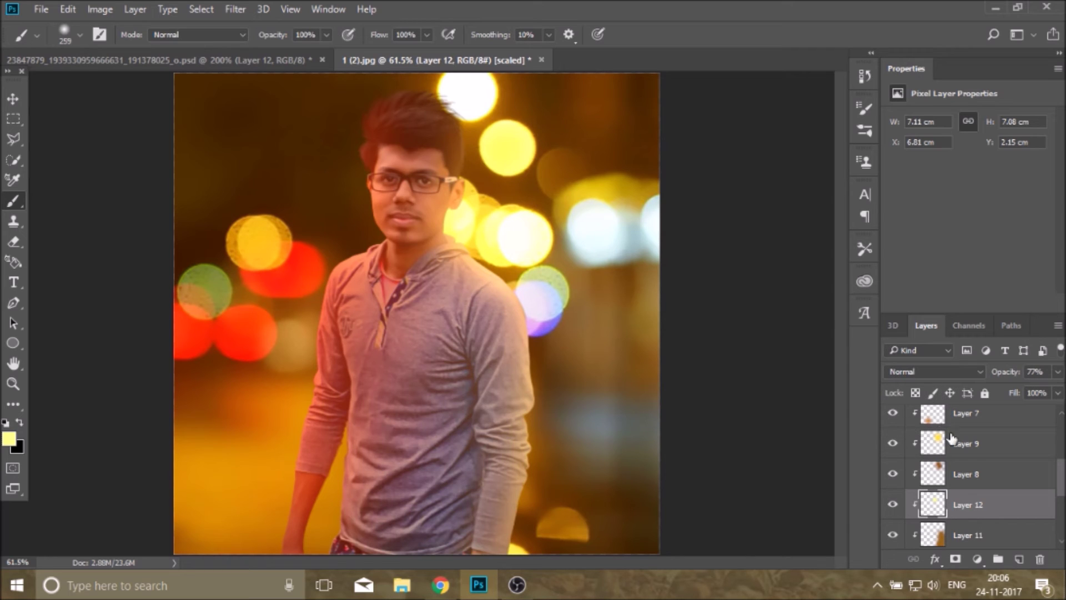
pyautogui.scroll(-3, 991, 497)
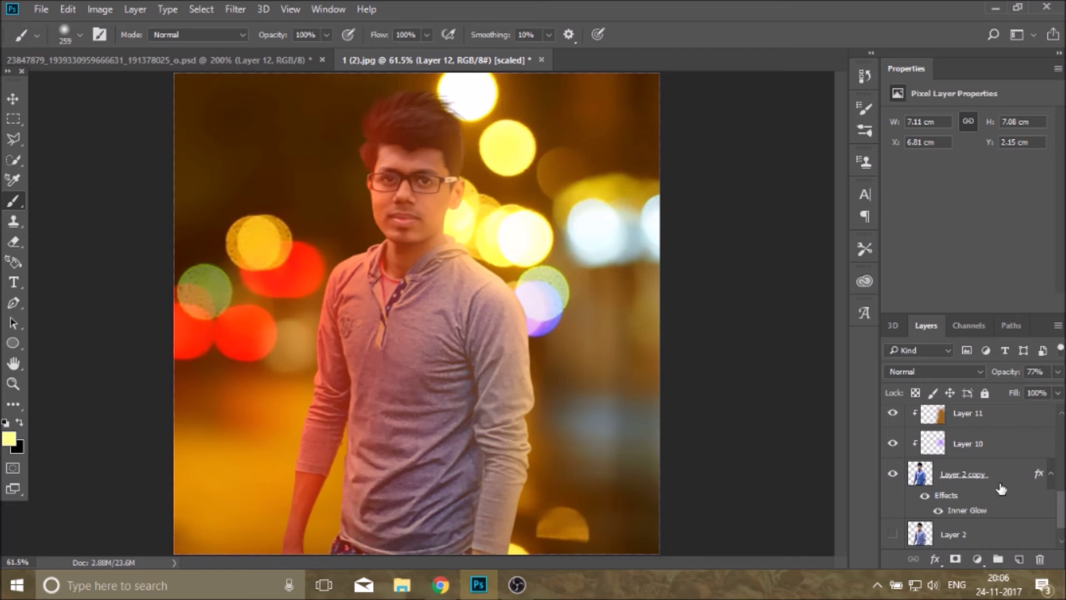
pyautogui.click(994, 482)
# Add a clipped Color Balance adjustment with midtones Red +28 and Yellow -28
pyautogui.click(977, 559)
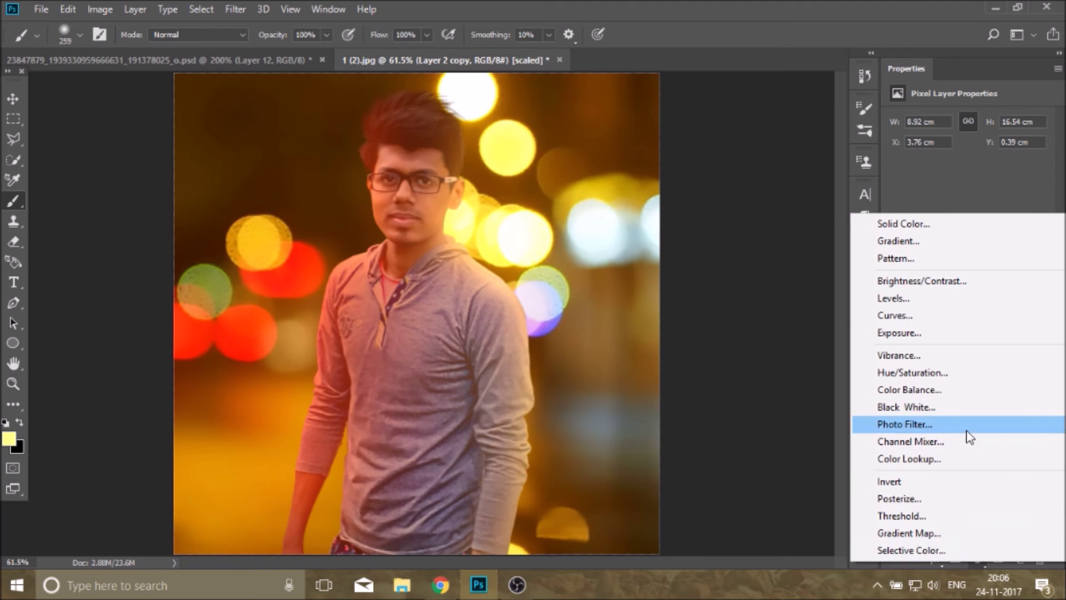
pyautogui.click(955, 390)
pyautogui.click(956, 204)
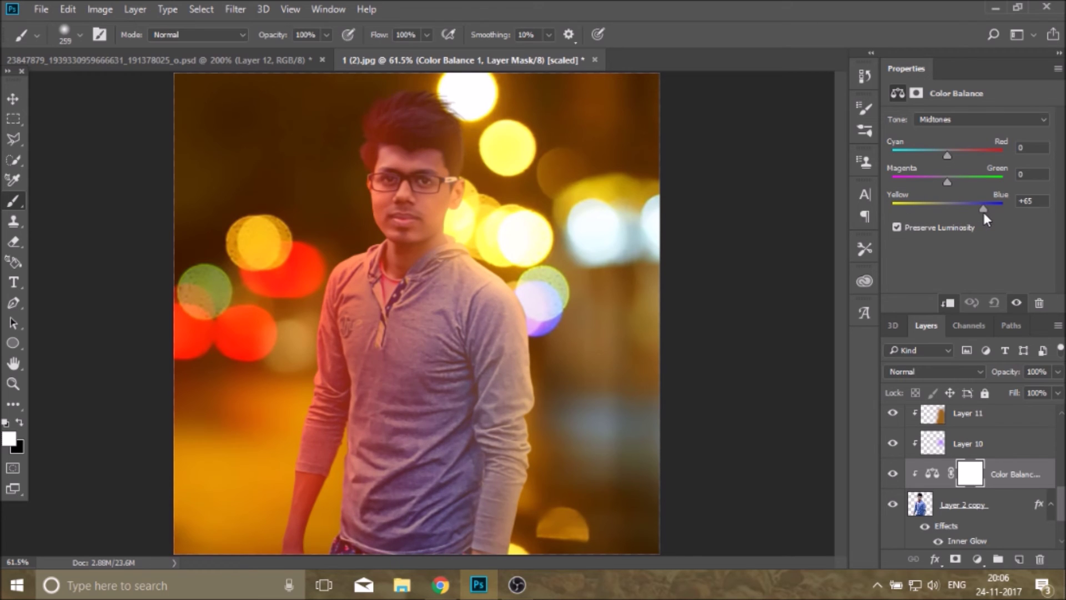
pyautogui.moveTo(983, 213); pyautogui.dragTo(937, 214)
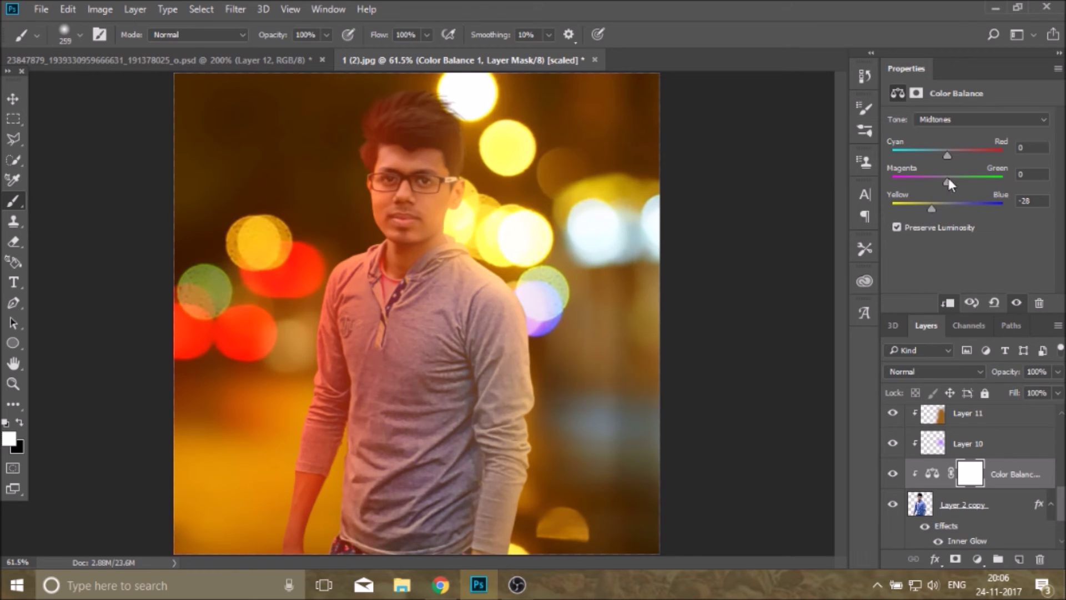
pyautogui.moveTo(946, 155); pyautogui.dragTo(955, 154)
pyautogui.moveTo(960, 155); pyautogui.dragTo(964, 155)
# Compare the Color Balance effect and reset its magenta–green value to 0
pyautogui.click(891, 475)
pyautogui.click(891, 475)
pyautogui.click(892, 475)
pyautogui.click(891, 476)
pyautogui.click(891, 476)
pyautogui.moveTo(950, 185)
pyautogui.mouseDown()
pyautogui.moveTo(934, 184)
pyautogui.moveTo(953, 182)
pyautogui.mouseUp()
pyautogui.doubleClick(1024, 174)
pyautogui.write('0')
# Add a Hue/Saturation adjustment on the man with saturation +2 and lightness -5
pyautogui.click(977, 561)
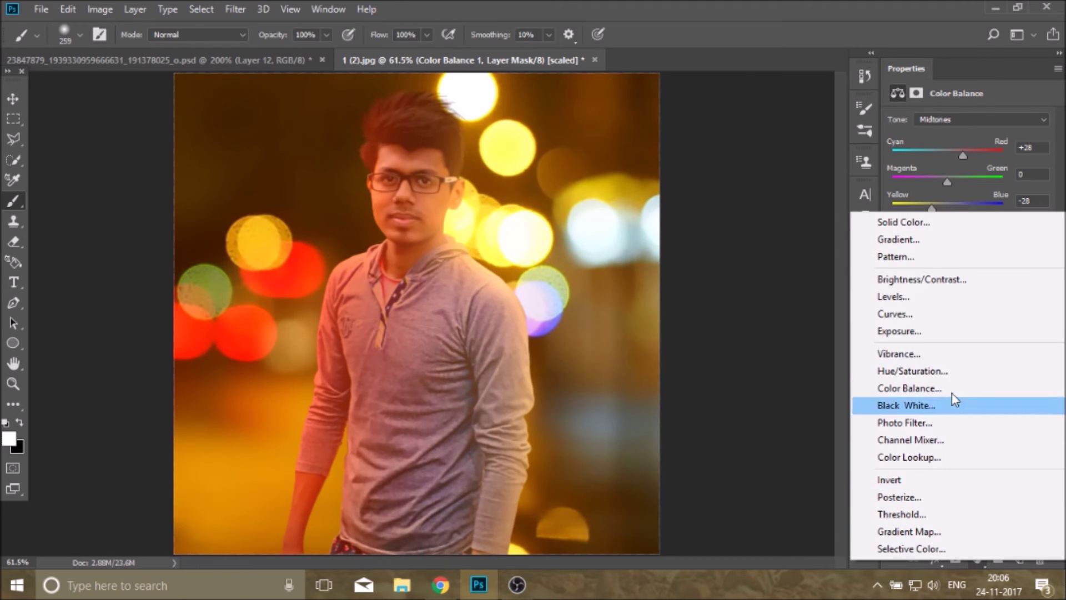
pyautogui.click(972, 369)
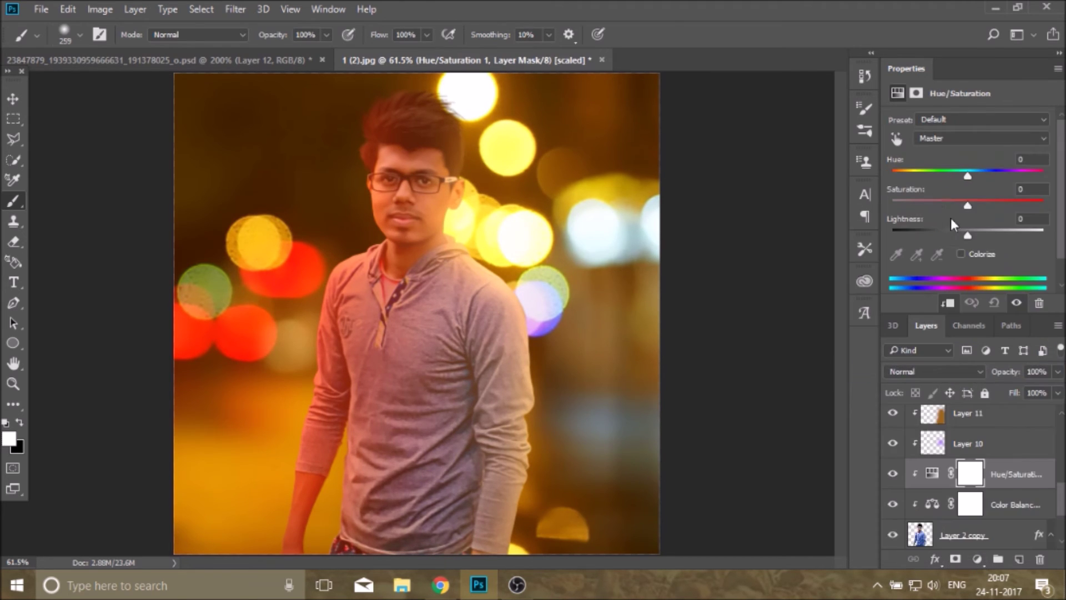
pyautogui.moveTo(967, 235); pyautogui.dragTo(964, 239)
pyautogui.moveTo(967, 205)
pyautogui.mouseDown()
pyautogui.moveTo(1007, 202)
pyautogui.moveTo(932, 218)
pyautogui.moveTo(969, 217)
pyautogui.mouseUp()
pyautogui.moveTo(965, 173)
pyautogui.mouseDown()
pyautogui.moveTo(990, 175)
pyautogui.moveTo(953, 178)
pyautogui.moveTo(969, 177)
pyautogui.mouseUp()
pyautogui.click(976, 559)
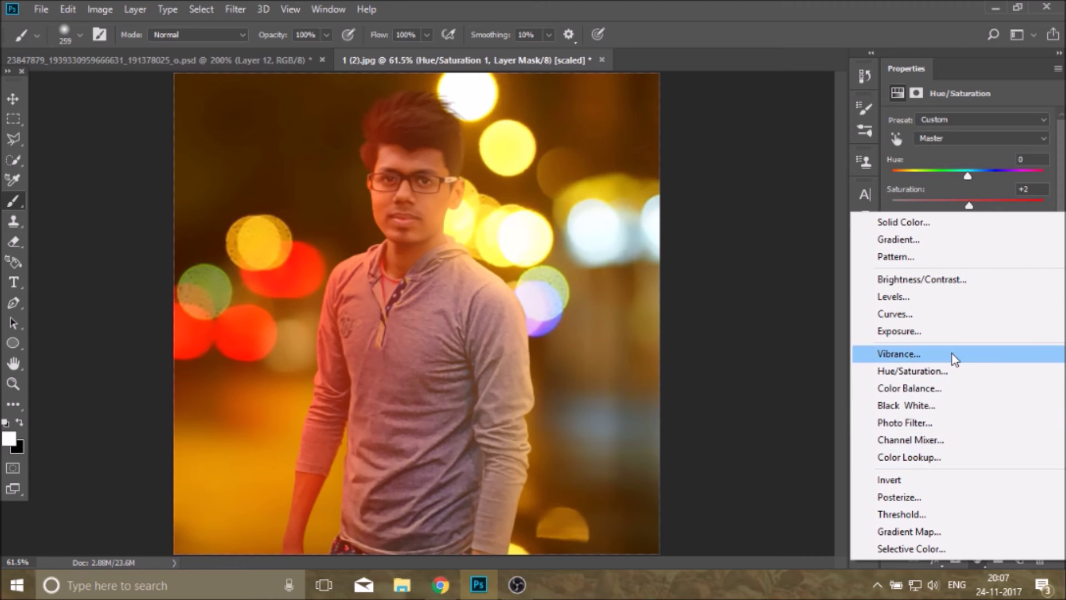
# Add a Curves adjustment, raising the upper point and lowering the shadows into an S-curve
pyautogui.click(943, 315)
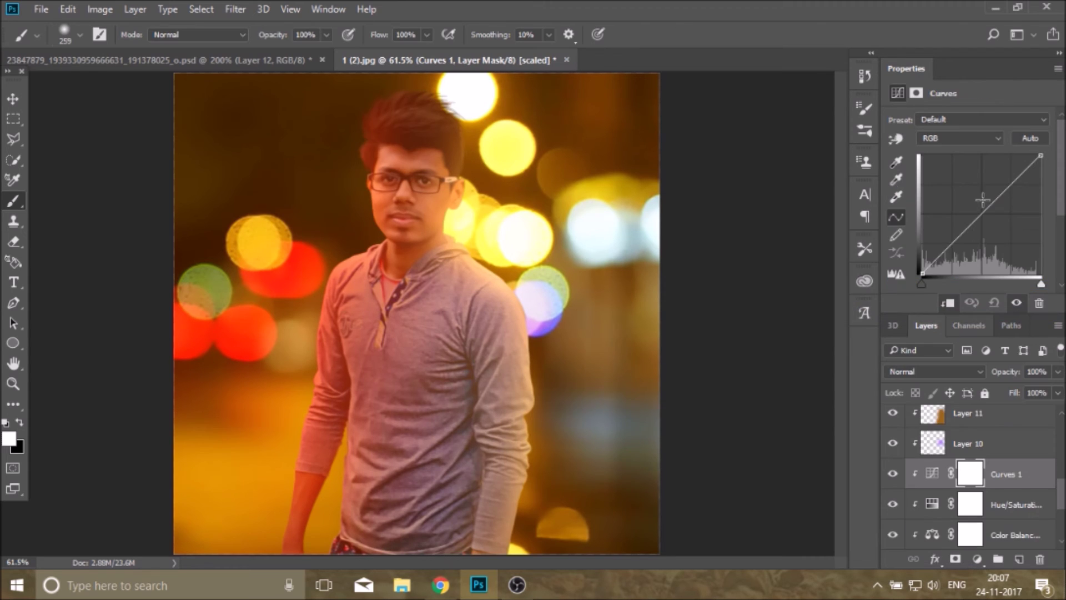
pyautogui.moveTo(1000, 193); pyautogui.dragTo(999, 192)
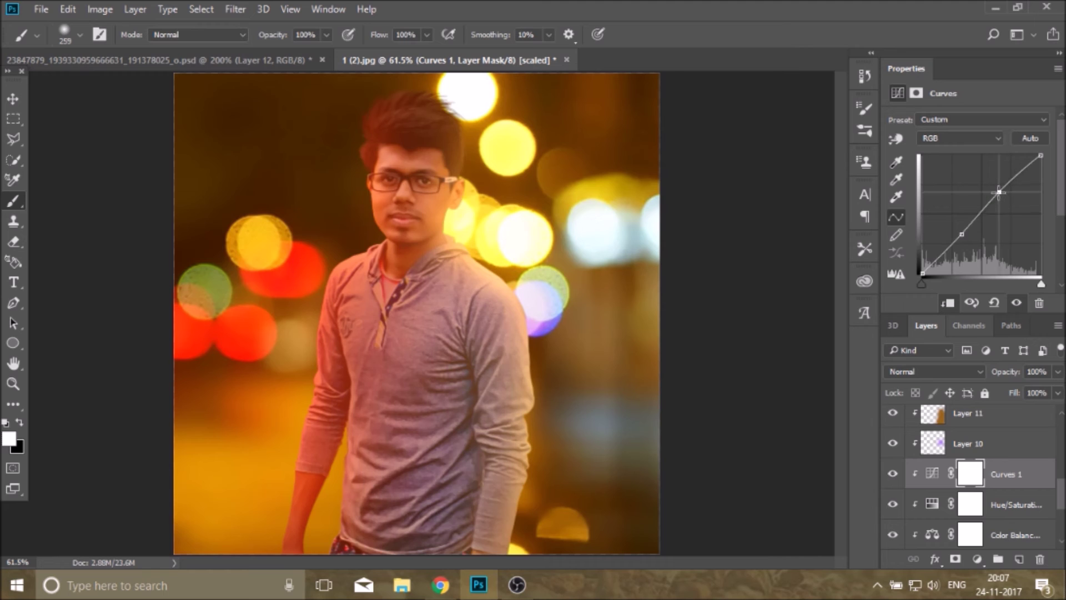
pyautogui.moveTo(963, 236); pyautogui.dragTo(965, 237)
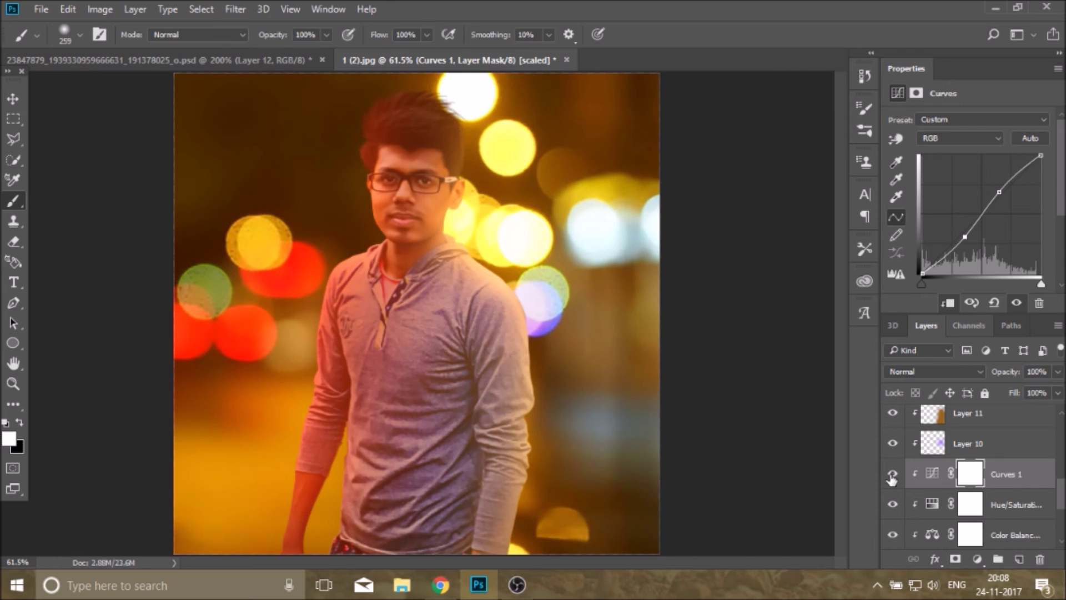
pyautogui.click(12, 98)
# Try Hard Light blending on Layer 4 at 46% opacity, comparing the result
pyautogui.click(440, 219)
pyautogui.click(893, 421)
pyautogui.click(893, 420)
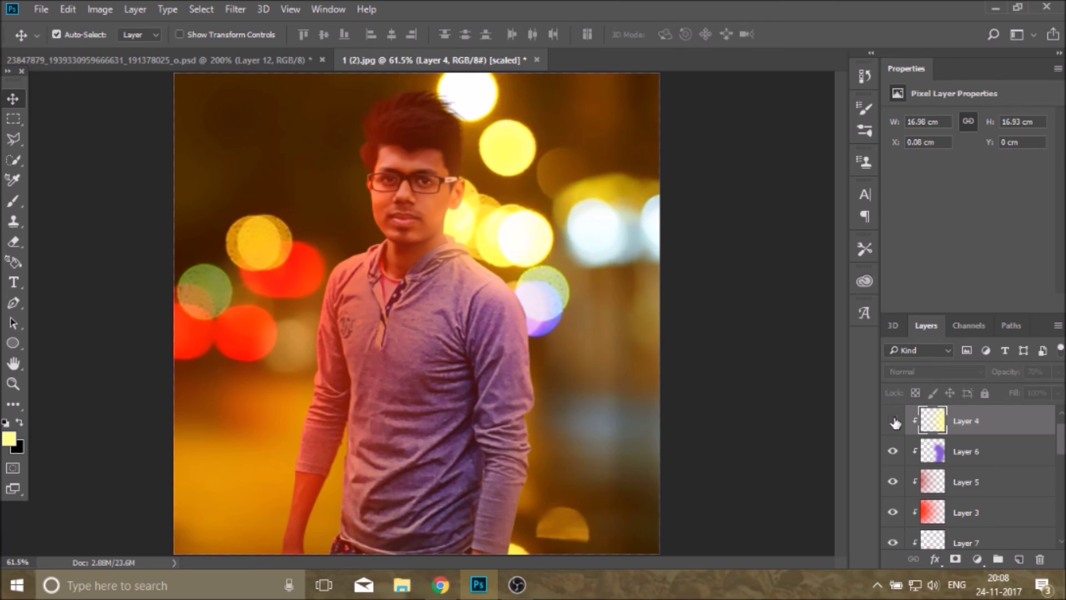
pyautogui.click(933, 371)
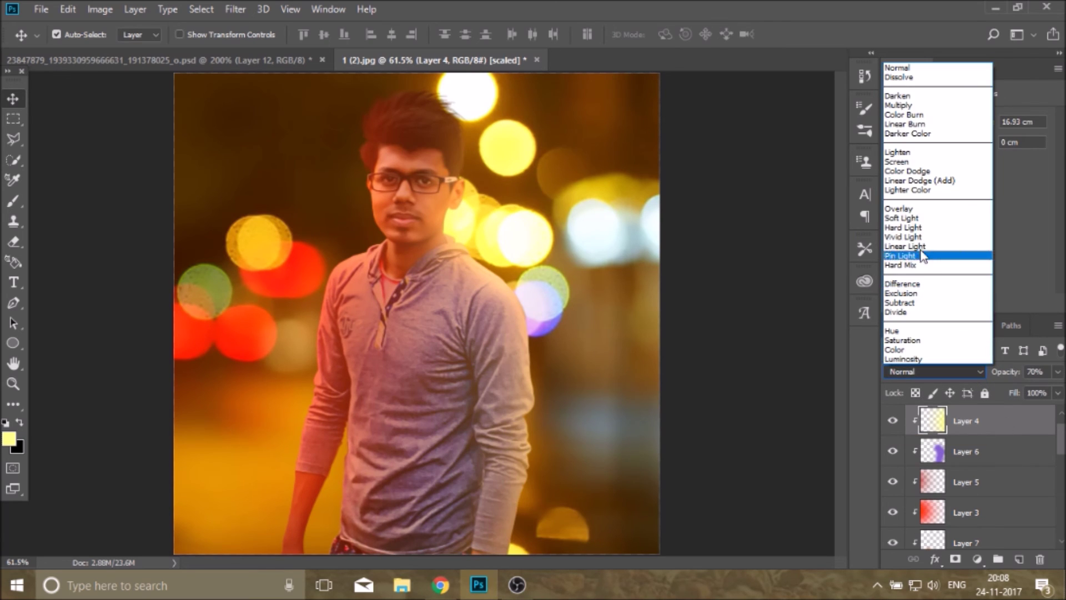
pyautogui.click(917, 232)
pyautogui.click(893, 430)
pyautogui.click(892, 431)
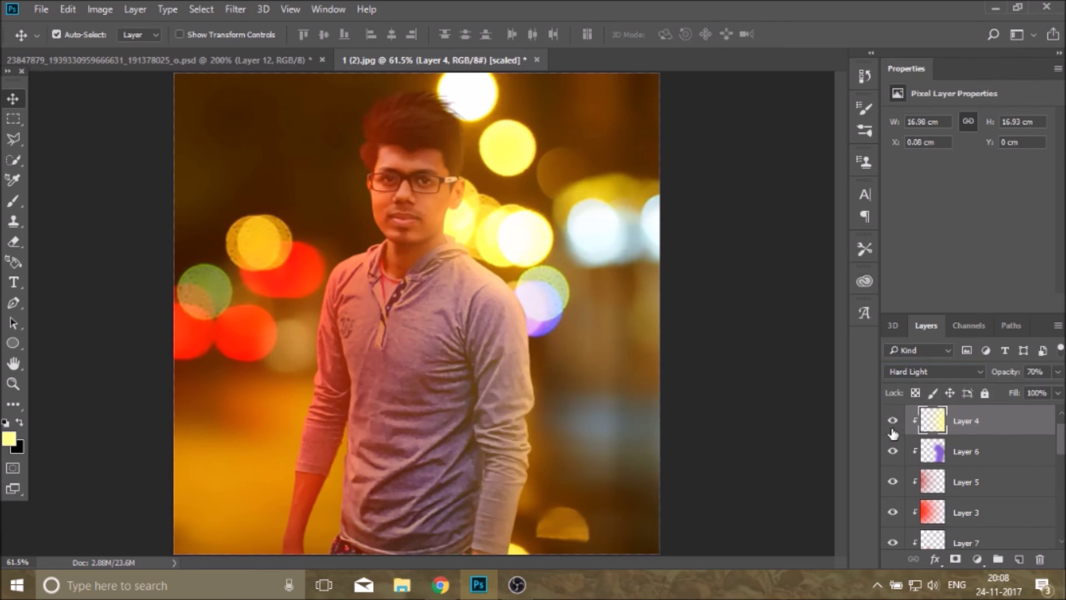
pyautogui.click(893, 432)
pyautogui.click(1058, 372)
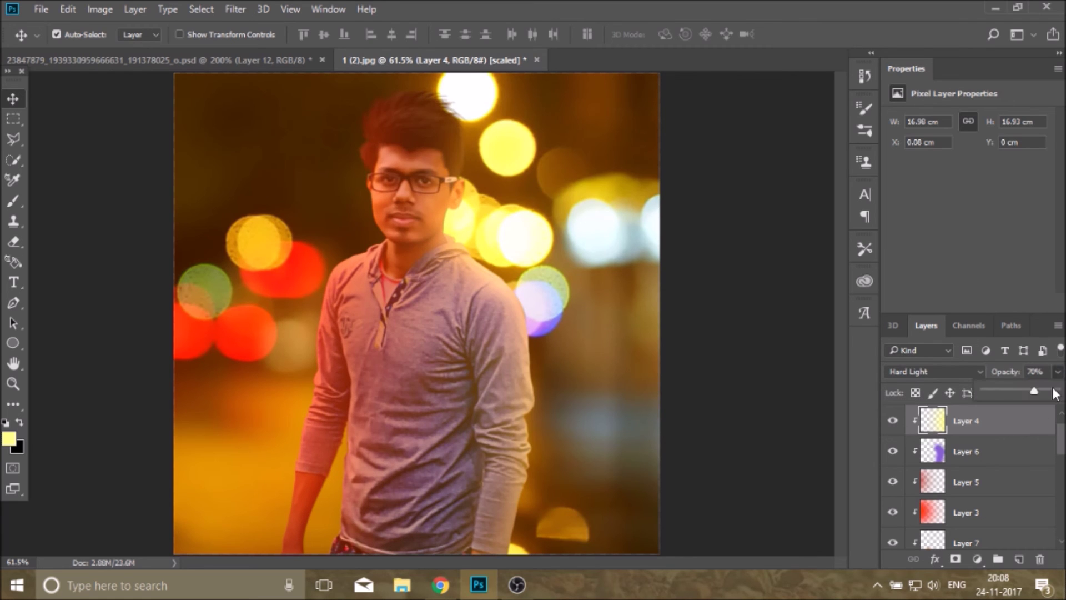
pyautogui.moveTo(1021, 392); pyautogui.dragTo(1015, 392)
pyautogui.click(892, 421)
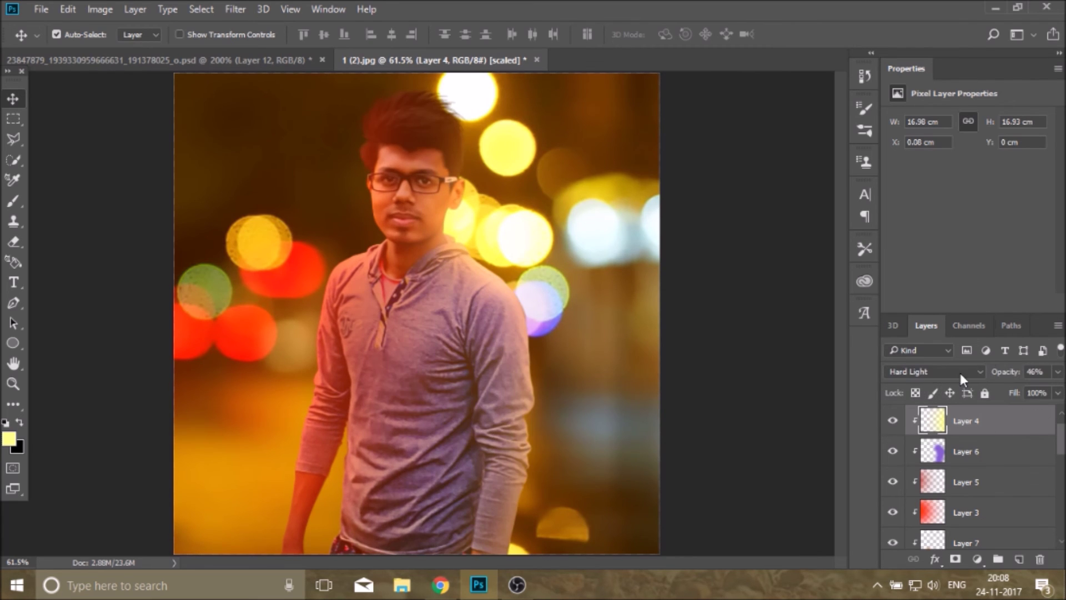
# Settle Layer 4 on Normal blending at 34% opacity after trying Multiply
pyautogui.click(961, 371)
pyautogui.click(926, 105)
pyautogui.click(892, 427)
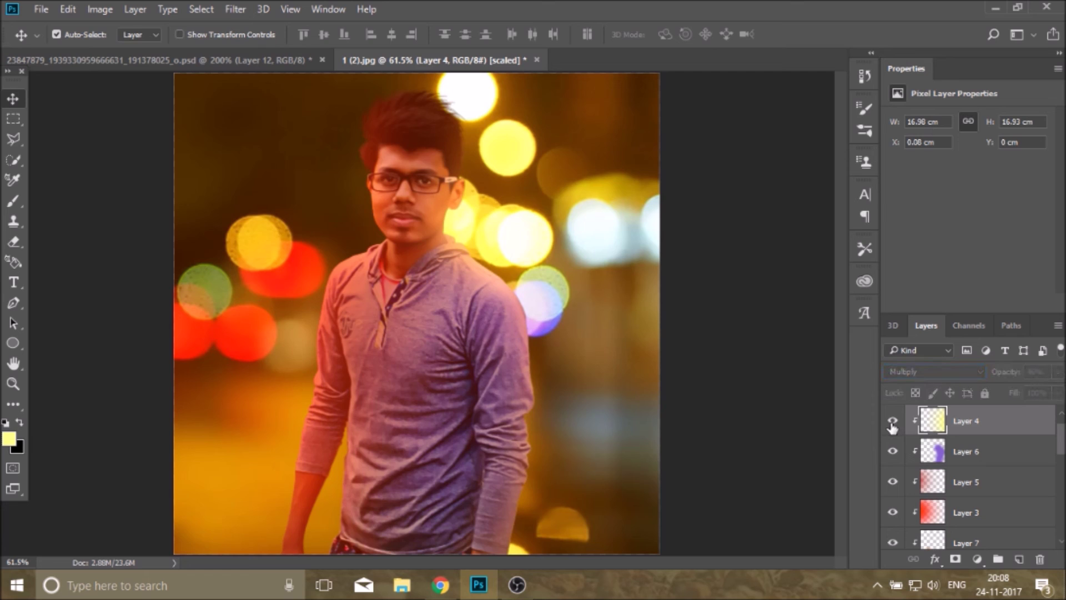
pyautogui.click(892, 428)
pyautogui.click(933, 372)
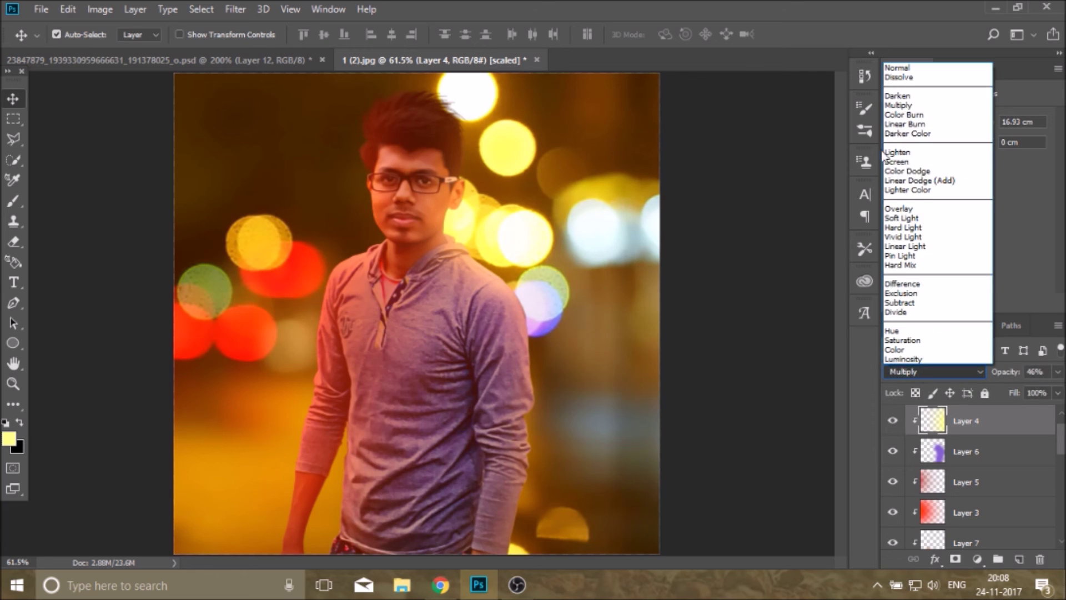
pyautogui.click(911, 68)
pyautogui.click(1058, 371)
pyautogui.moveTo(1021, 392); pyautogui.dragTo(1011, 392)
pyautogui.click(887, 426)
pyautogui.click(887, 426)
pyautogui.click(887, 426)
pyautogui.click(887, 426)
pyautogui.click(887, 427)
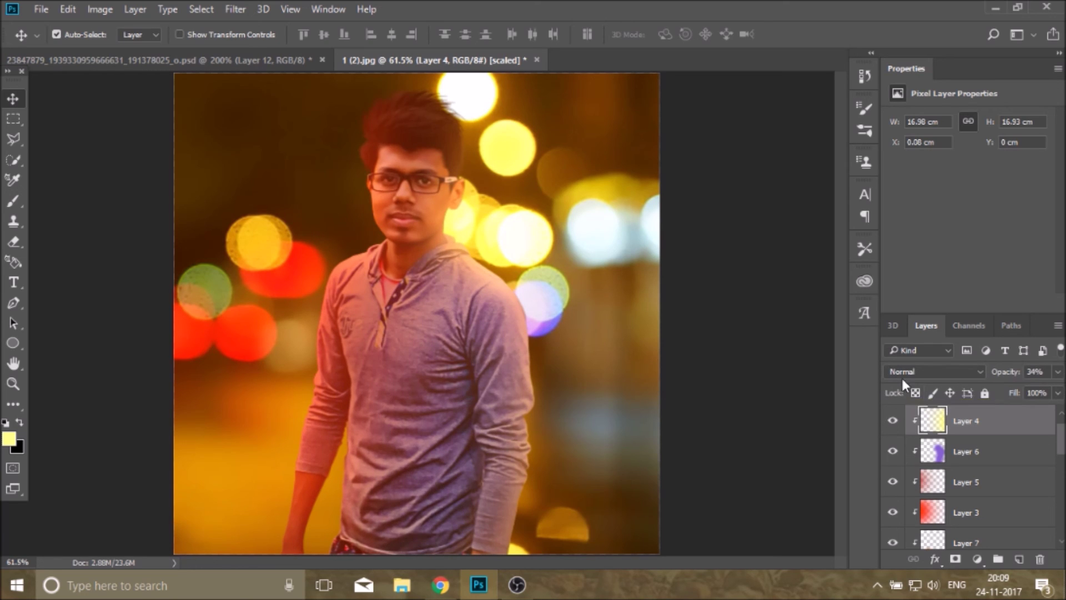
# Check Layers 11 and 12, then reduce Layer 12 to 50% opacity
pyautogui.scroll(-2, 1000, 476)
pyautogui.scroll(-2, 1000, 476)
pyautogui.scroll(-2, 955, 489)
pyautogui.click(893, 481)
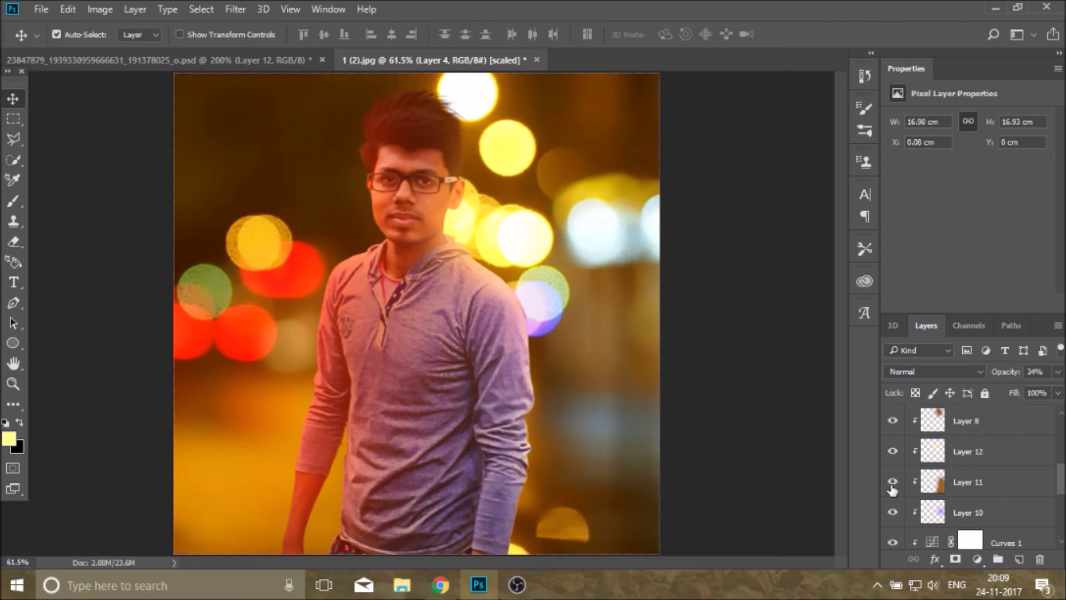
pyautogui.click(892, 451)
pyautogui.click(892, 451)
pyautogui.click(978, 458)
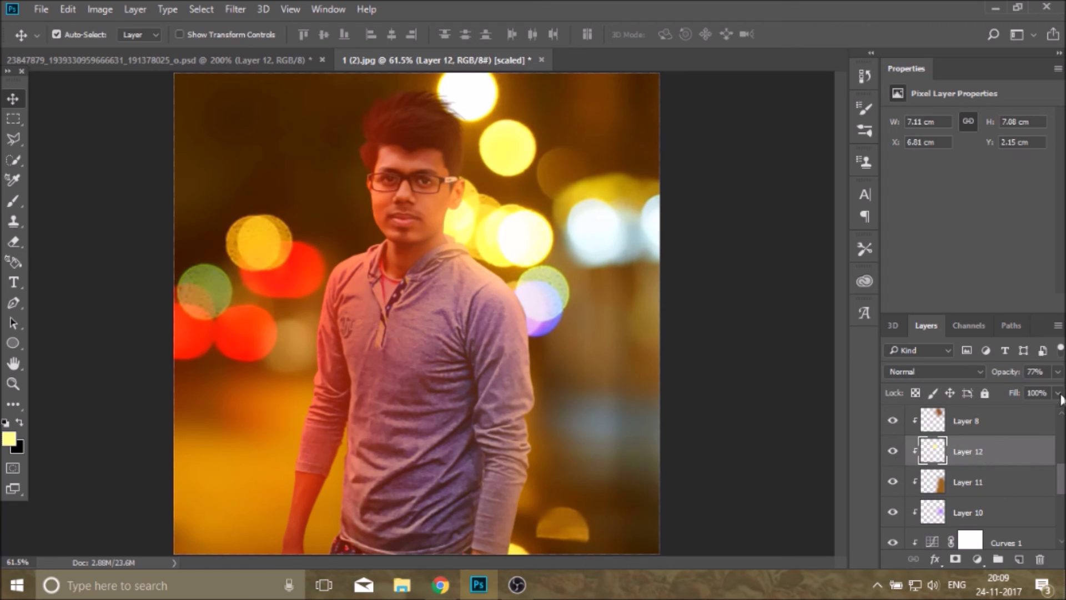
pyautogui.click(888, 453)
pyautogui.click(892, 451)
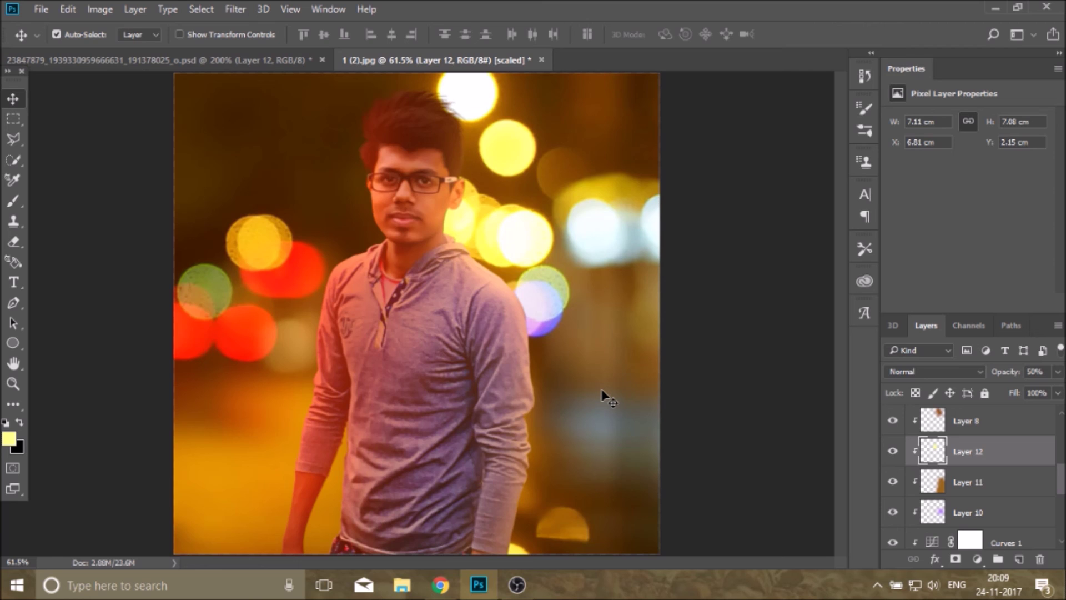
pyautogui.scroll(5, 977, 477)
# Add a gradient fill layer above Brightness/Contrast, then step backward to remove it
pyautogui.click(1002, 425)
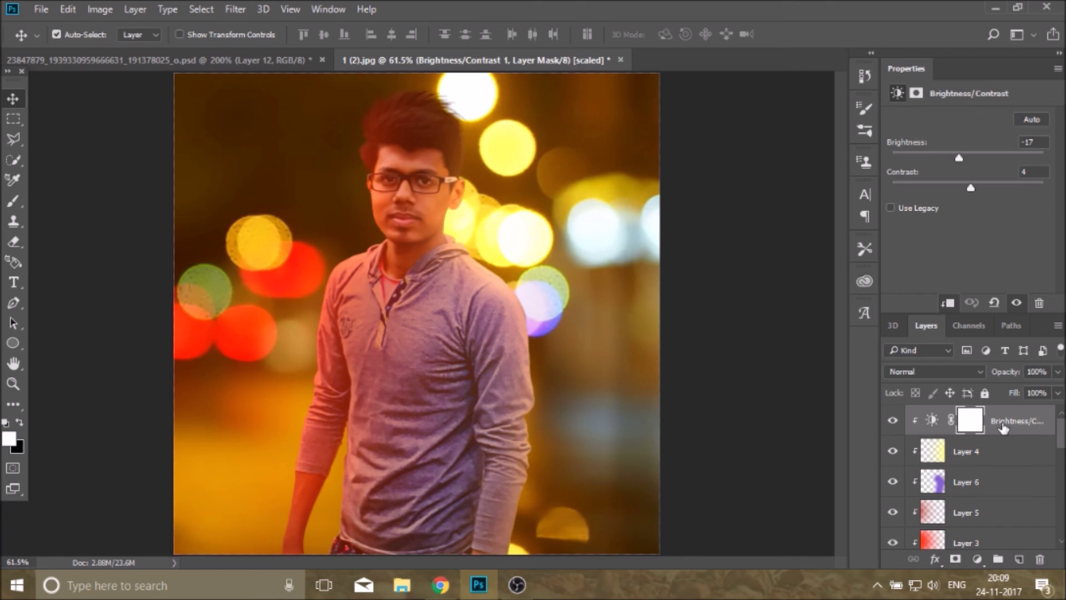
pyautogui.click(977, 560)
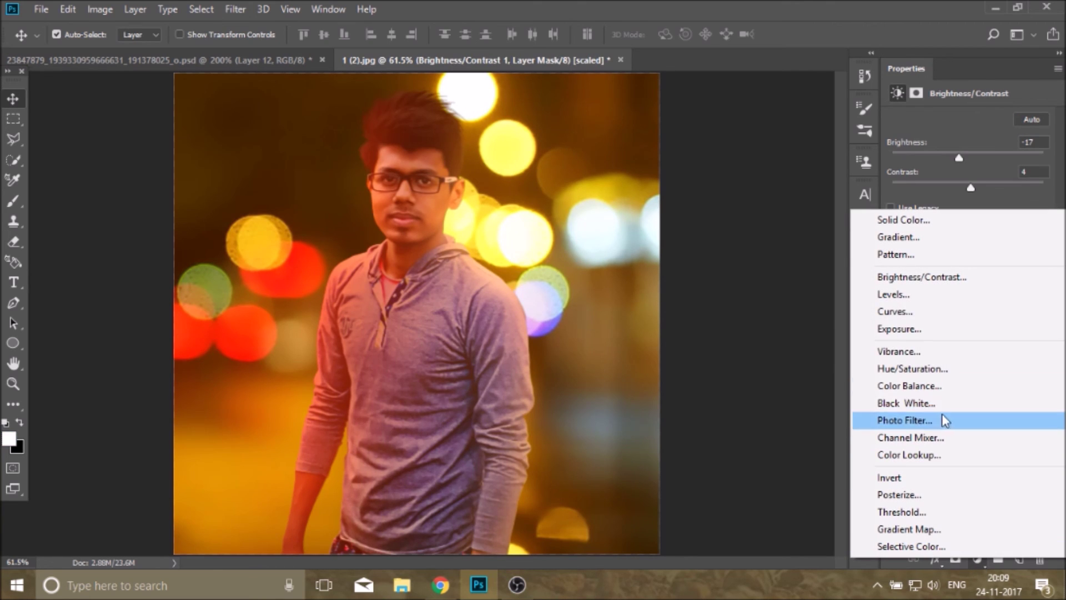
pyautogui.click(924, 238)
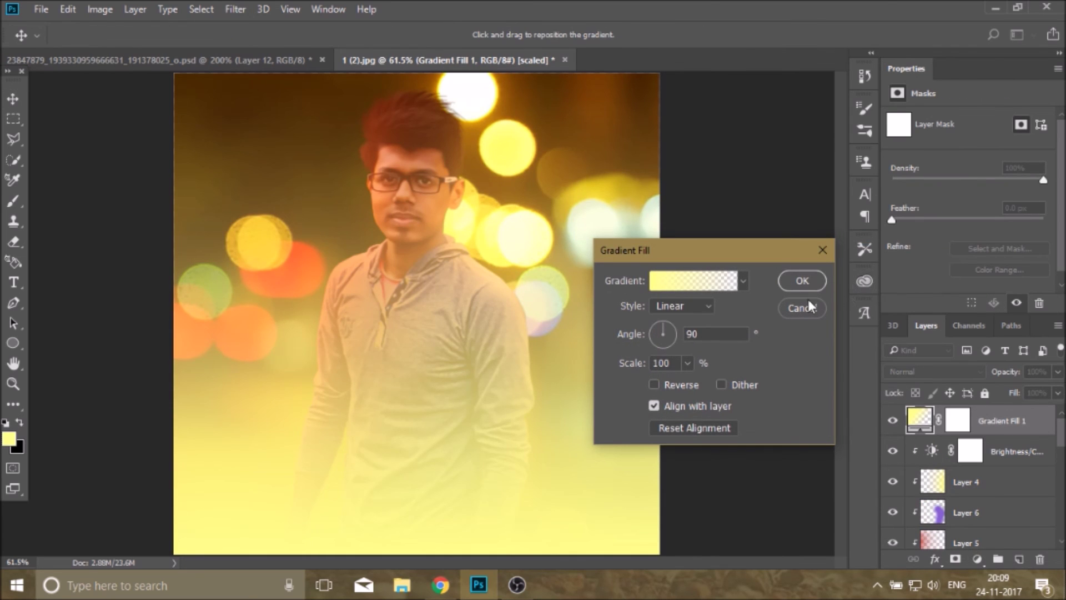
pyautogui.click(802, 279)
pyautogui.click(68, 9)
pyautogui.click(97, 64)
pyautogui.scroll(3, 1001, 463)
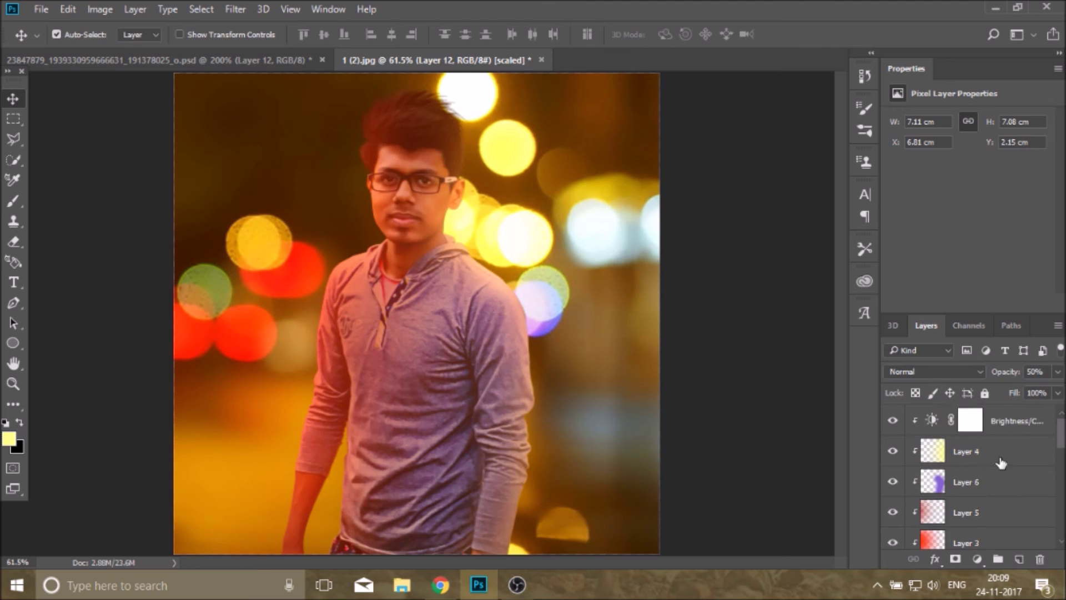
# Add a Gradient Map adjustment using the Violet, Orange preset
pyautogui.click(995, 427)
pyautogui.click(977, 559)
pyautogui.click(969, 522)
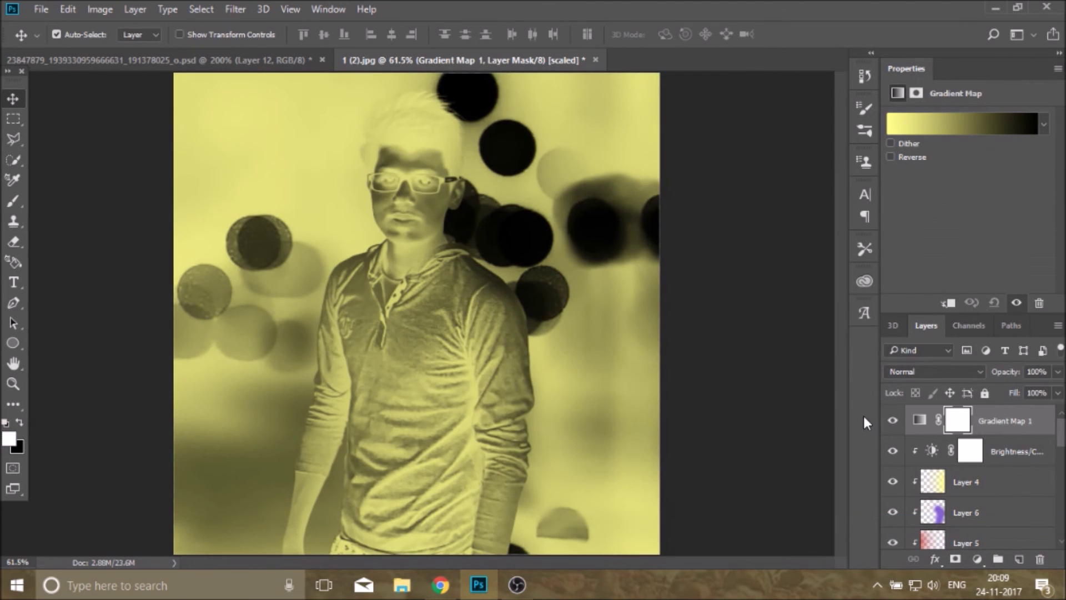
pyautogui.click(964, 123)
pyautogui.click(783, 183)
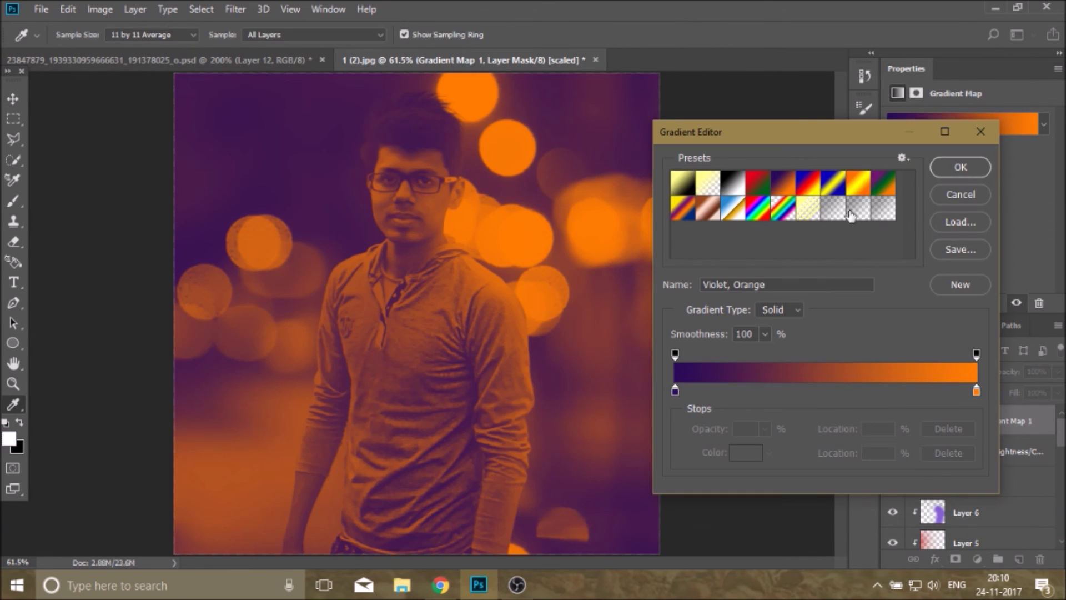
pyautogui.click(959, 169)
# Blend the gradient map as Soft Light at 50% opacity and compare before and after
pyautogui.click(933, 371)
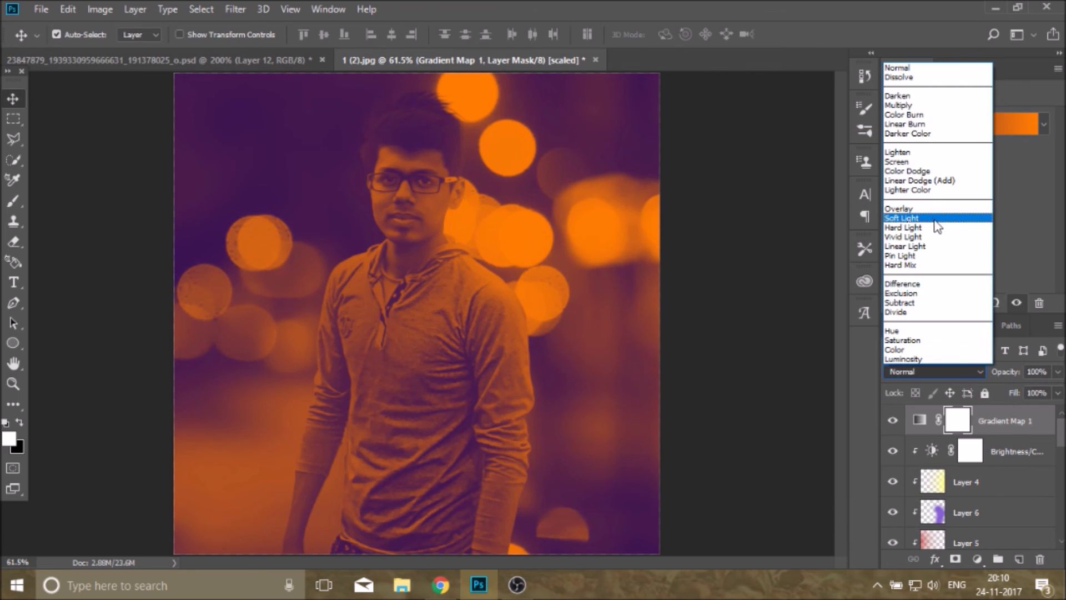
pyautogui.click(936, 225)
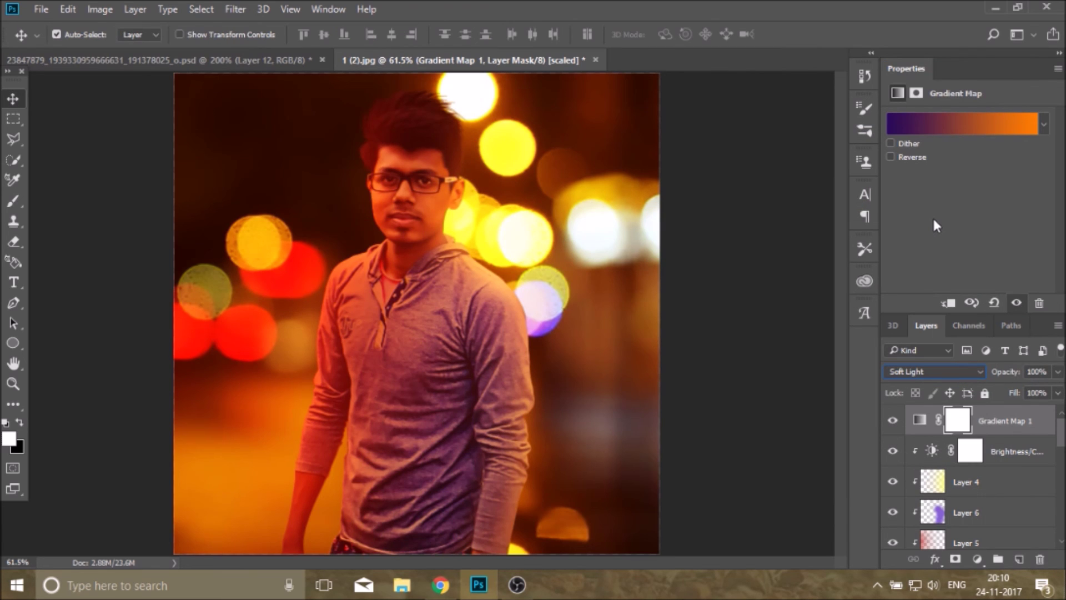
pyautogui.click(1058, 371)
pyautogui.moveTo(1058, 389); pyautogui.dragTo(1032, 391)
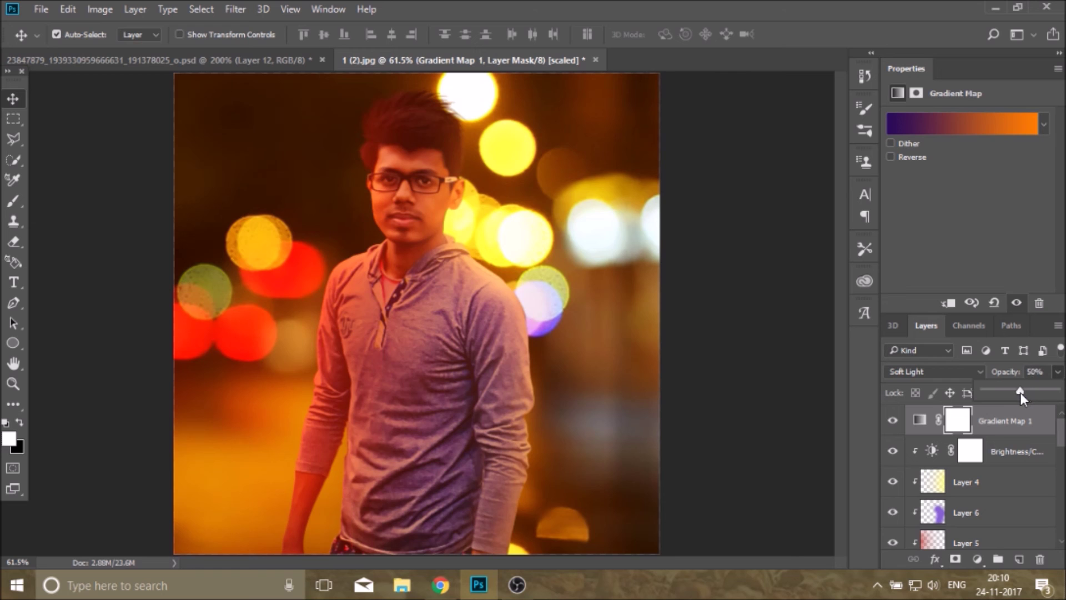
pyautogui.click(893, 421)
pyautogui.click(893, 421)
pyautogui.click(892, 421)
pyautogui.click(893, 421)
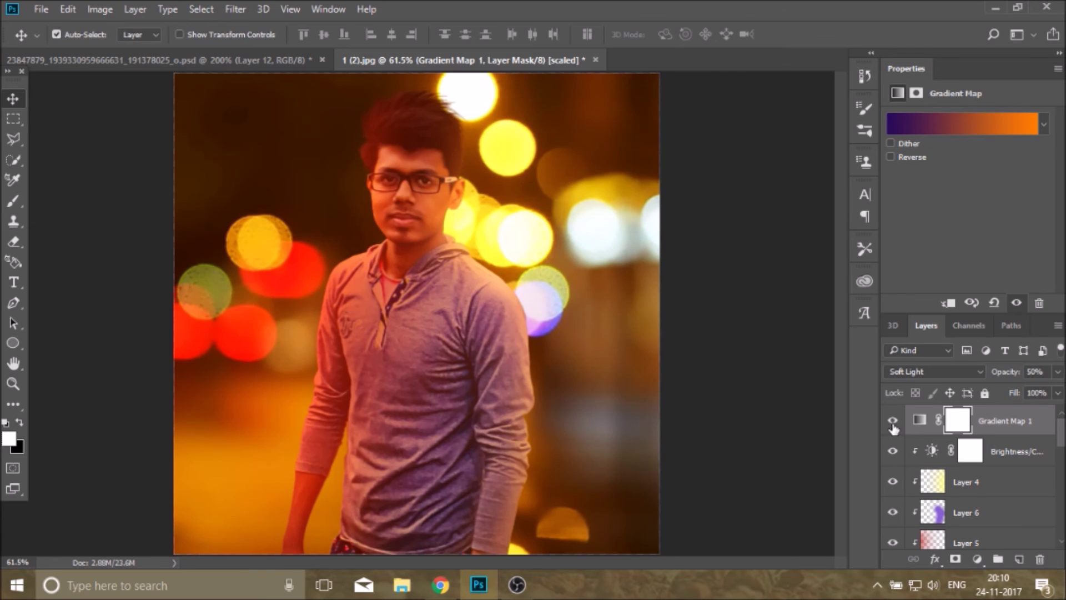
pyautogui.click(892, 421)
pyautogui.click(892, 421)
pyautogui.click(976, 560)
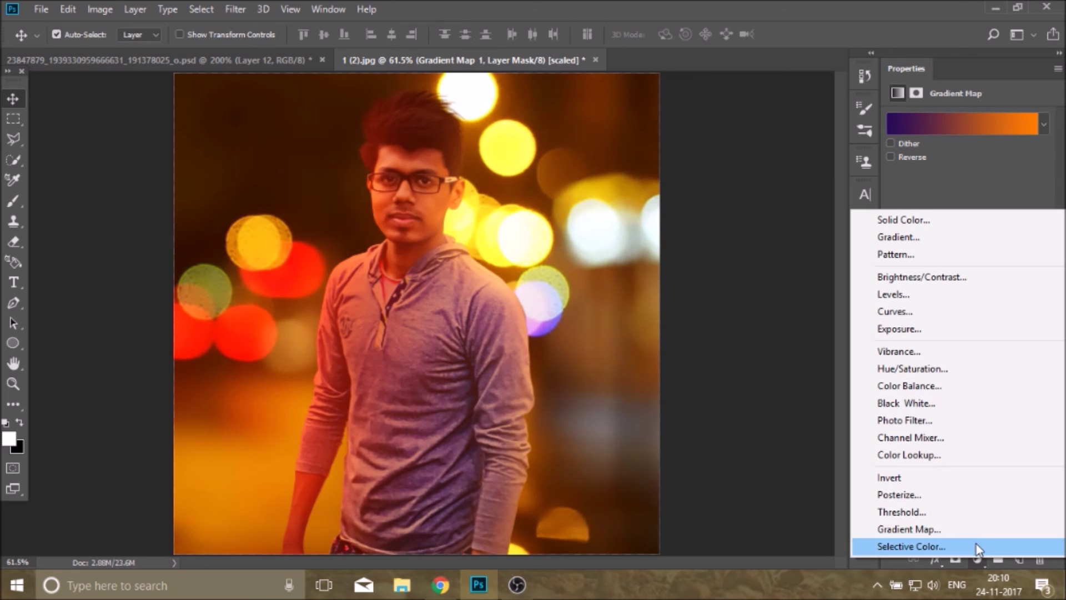
# Add a yellow gradient fill layer and blend it as Soft Light after trying Overlay and Lighten
pyautogui.click(938, 239)
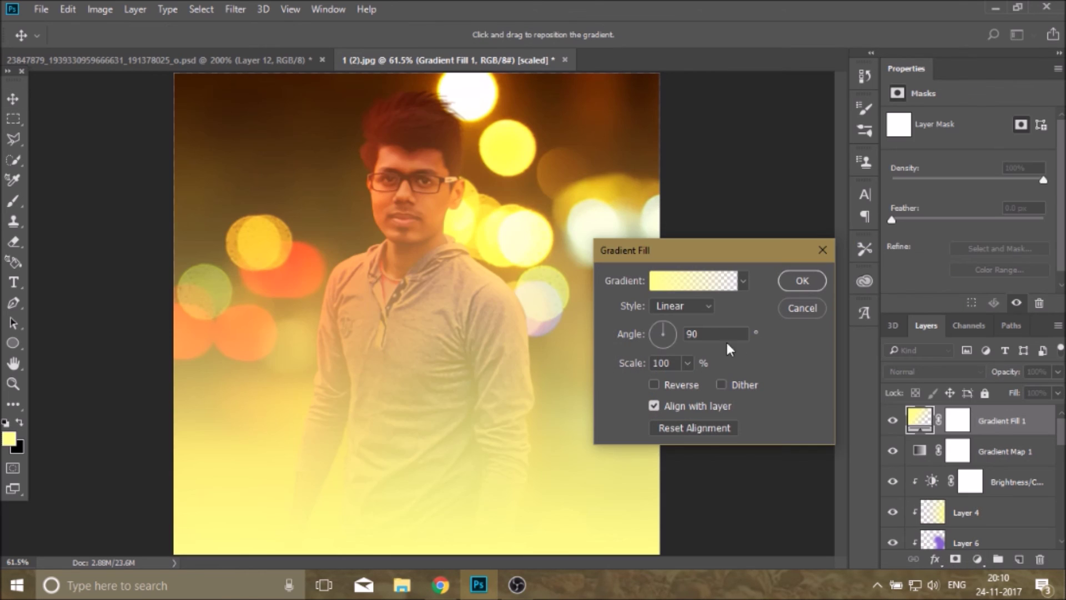
pyautogui.click(798, 279)
pyautogui.click(933, 372)
pyautogui.click(909, 216)
pyautogui.click(933, 371)
pyautogui.click(922, 152)
pyautogui.click(939, 372)
pyautogui.click(902, 218)
# Set the gradient fill to 38% opacity, compare it, then hide the layer
pyautogui.click(1058, 371)
pyautogui.moveTo(1002, 387); pyautogui.dragTo(1012, 387)
pyautogui.click(895, 422)
pyautogui.click(895, 422)
pyautogui.click(895, 422)
pyautogui.click(895, 422)
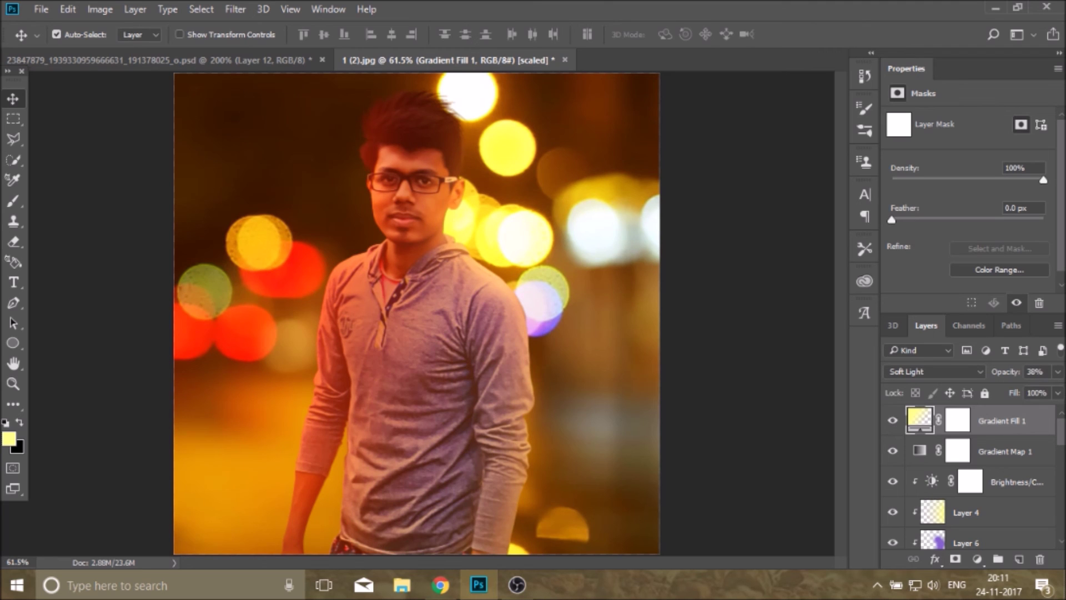
pyautogui.click(893, 423)
pyautogui.click(893, 422)
pyautogui.click(892, 422)
pyautogui.click(894, 423)
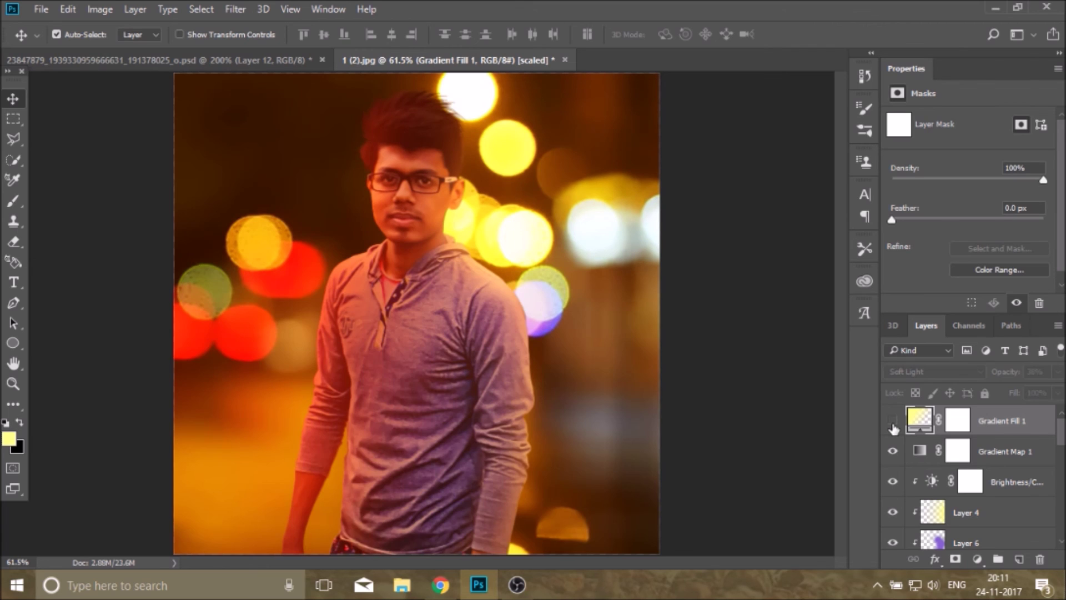